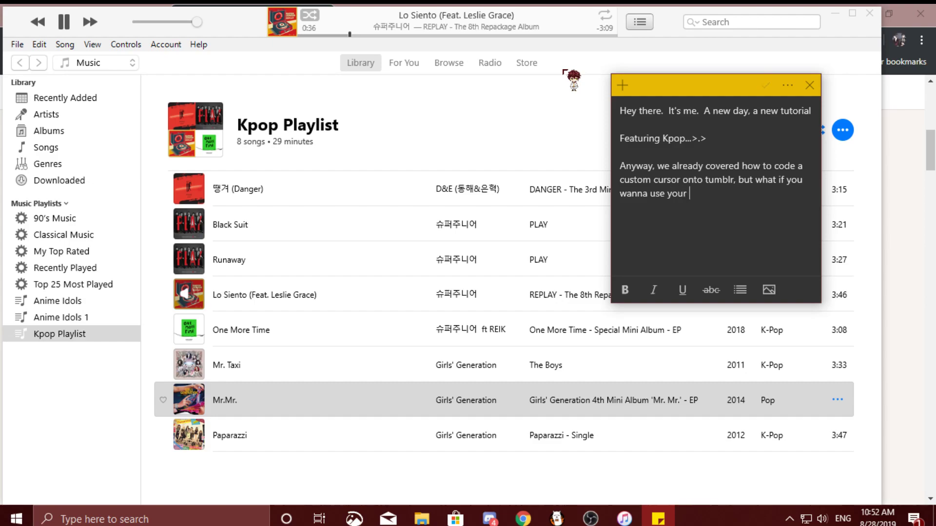
Step: Continue the sticky note with "very own image and...you can't find one you like? Well, here we go."
text(and)
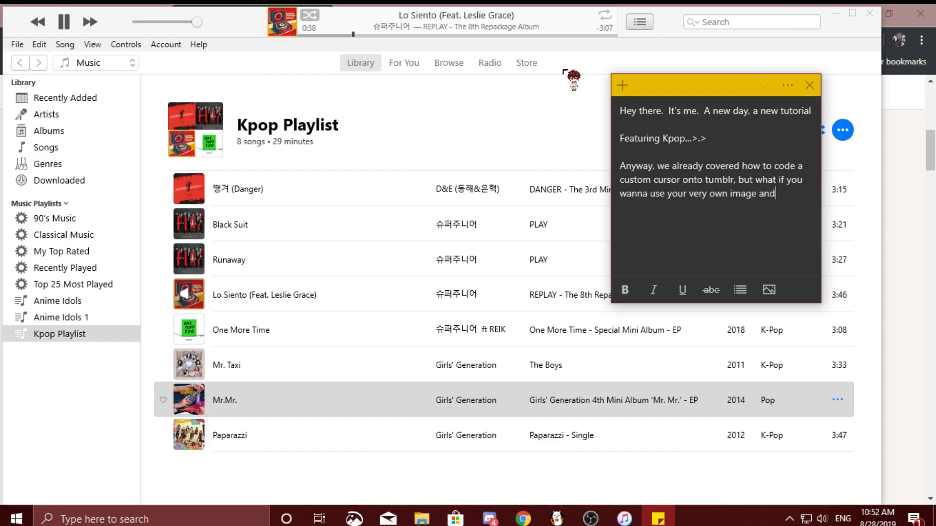
text(...you can't find one you like)
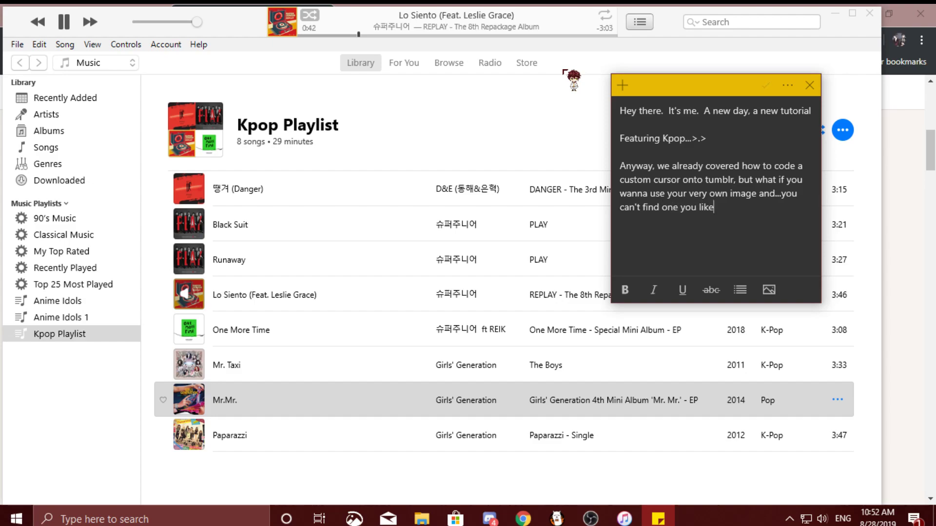
text(?  Well, here we go.)
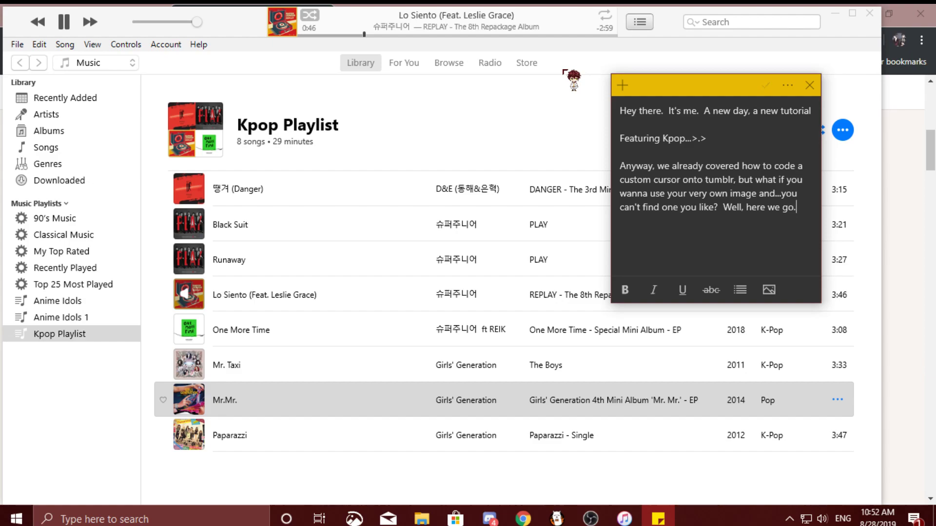
Step: Add to the note "..I already covered putting an image into your code, but starting from scratch? Let's take some time to do that."
text(..I already covered putting an image into your code, but starting f)
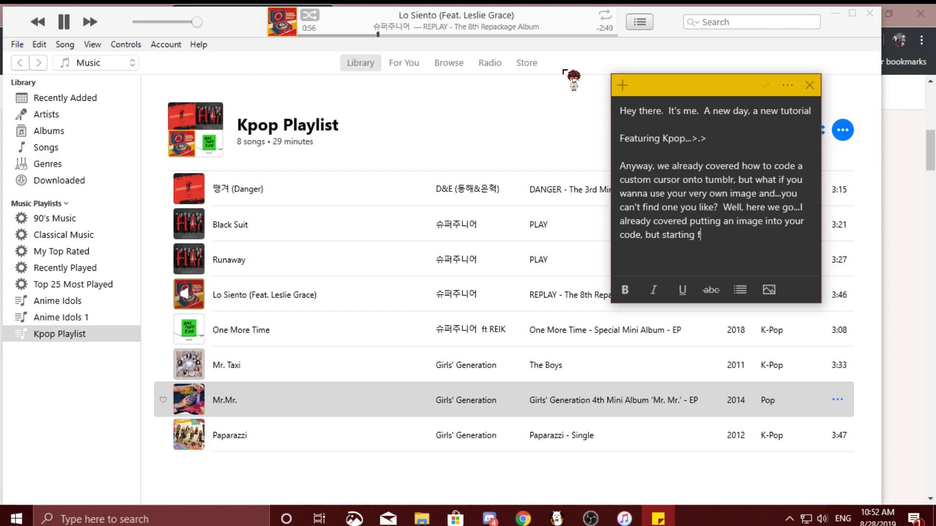
text(rom scr)
key(BackSpace)
text(cratch?  Let's )
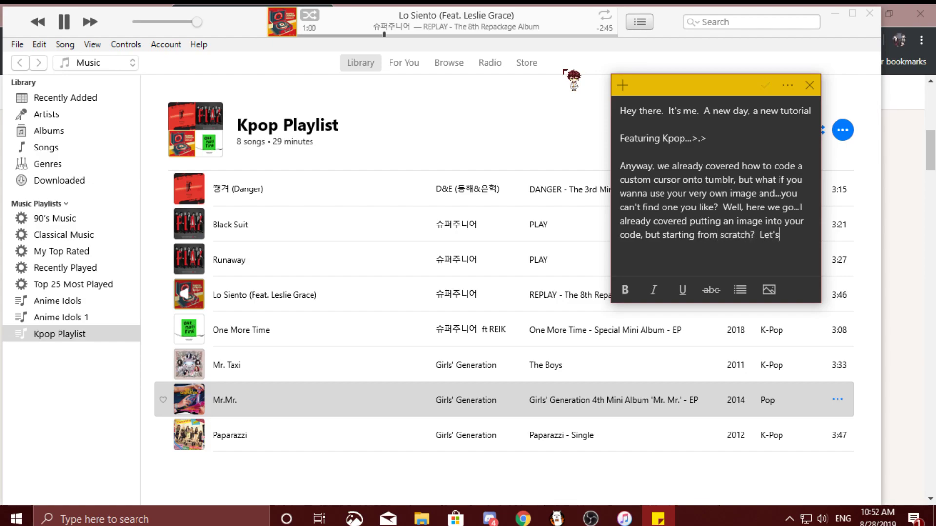
text(take some time to do that.)
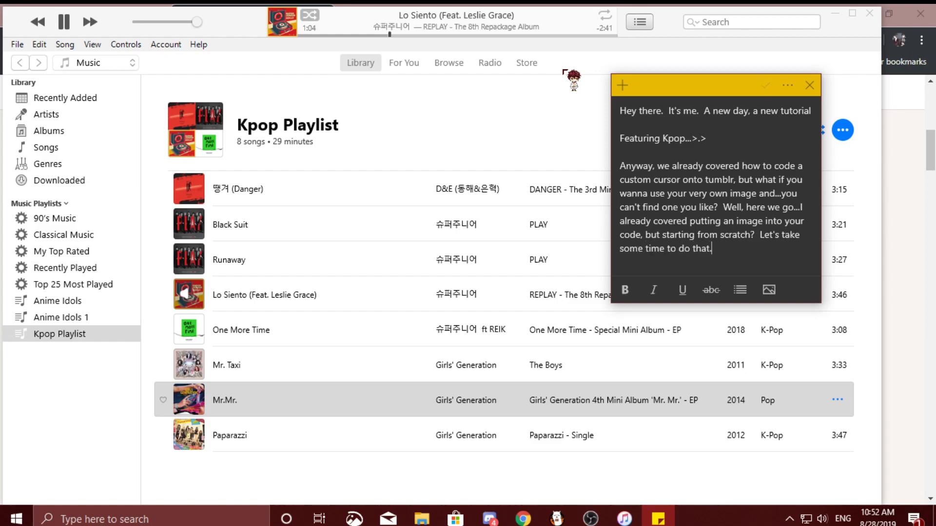
Step: Append "First...need an image..You can use almost any image. I just like chibis best for this." to the note
text(  First...need an )
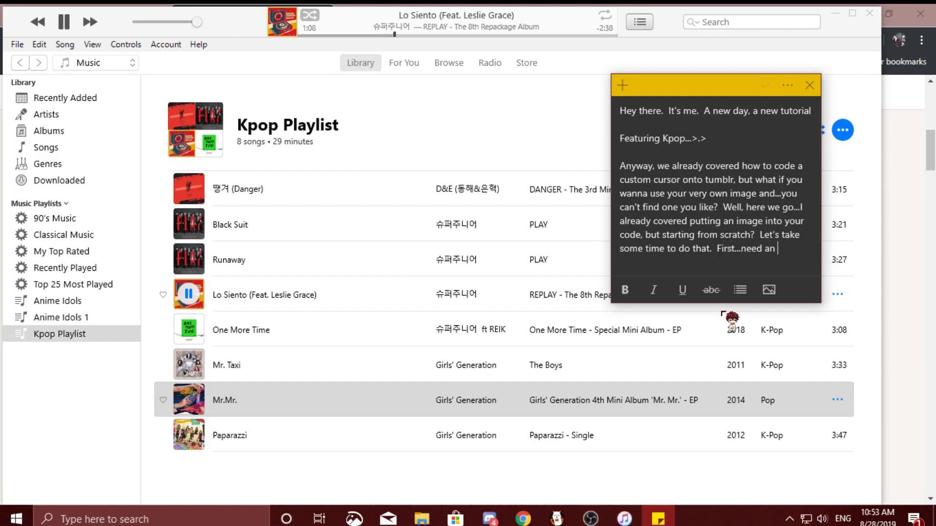
text(image..You can use almost any image.  I just l)
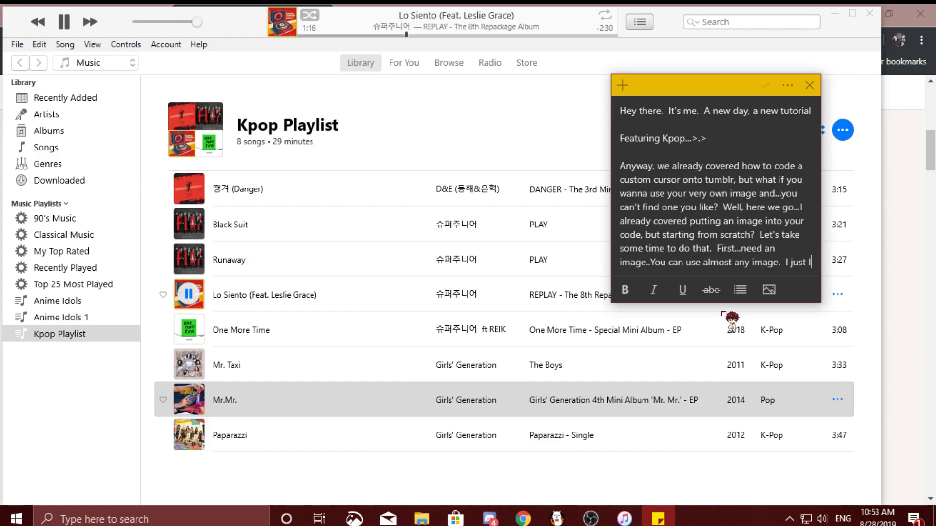
text(ike chibis best for this.)
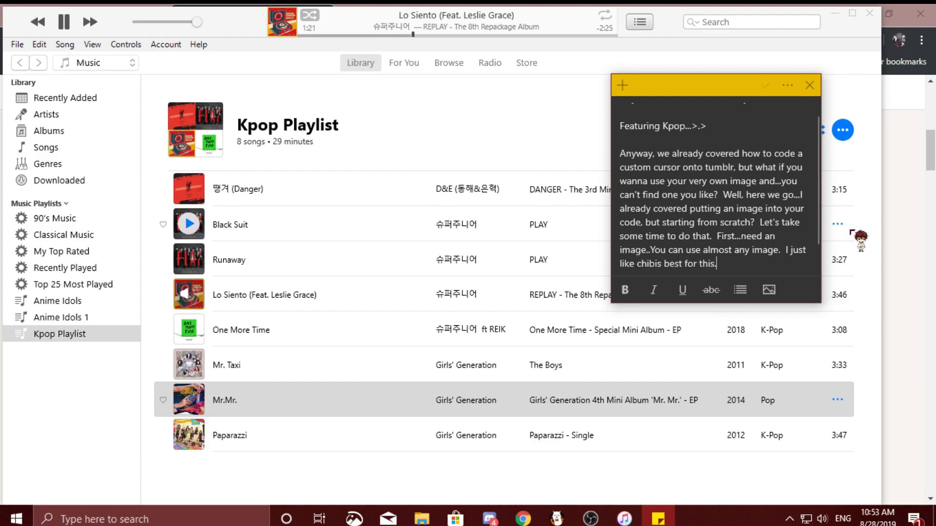
Step: Switch to Chrome and copy the picture of the seven chibi characters from the collaboration news page
click(523, 518)
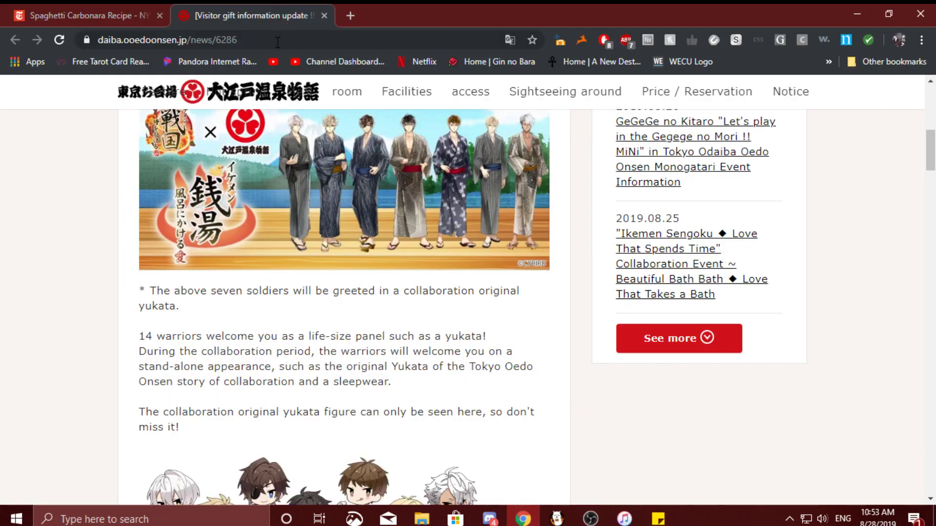
scroll(341, 370, up, 3)
scroll(398, 333, down, 3)
scroll(397, 334, down, 5)
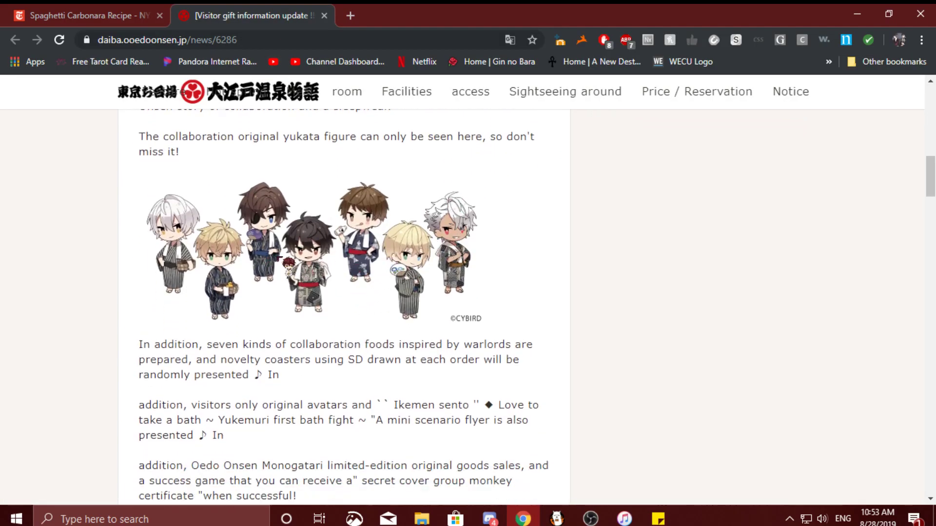
right_click(302, 228)
click(331, 269)
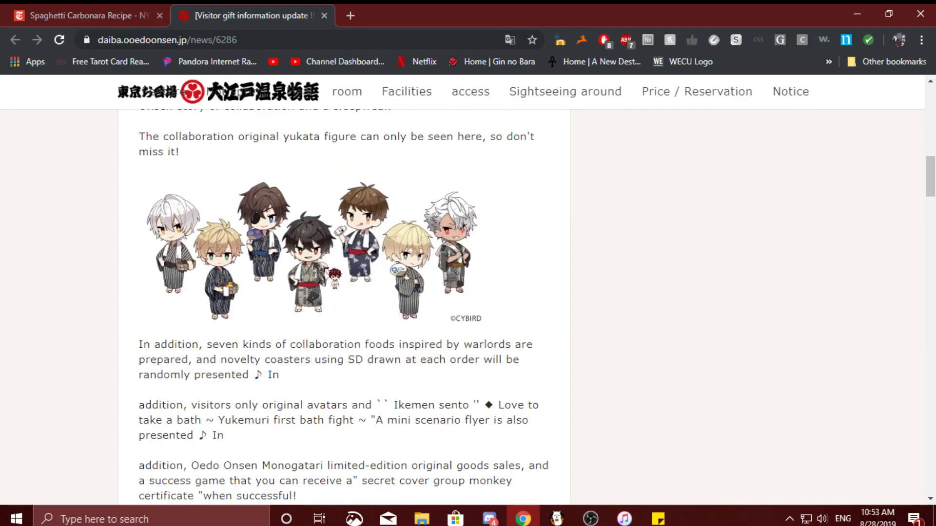
Step: Switch to FireAlpaca and create a new canvas from the copied chibi picture
click(557, 516)
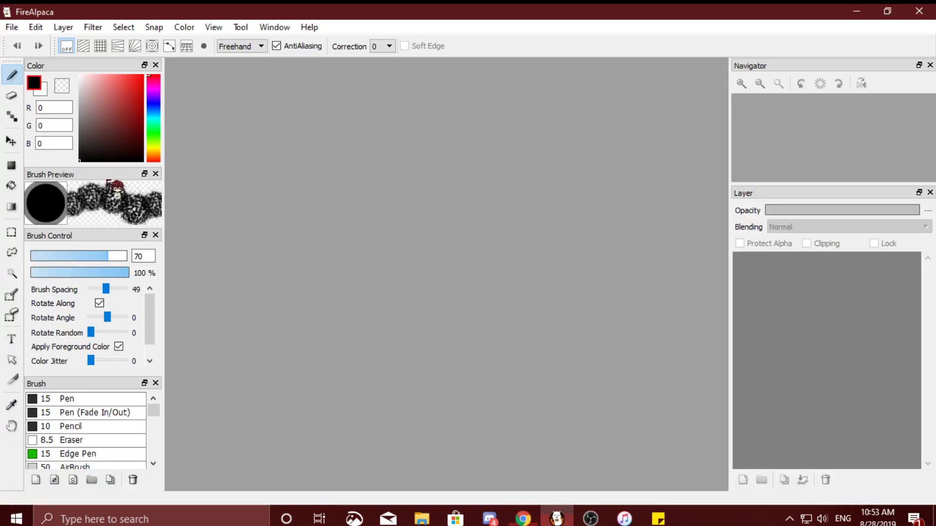
click(12, 27)
click(33, 58)
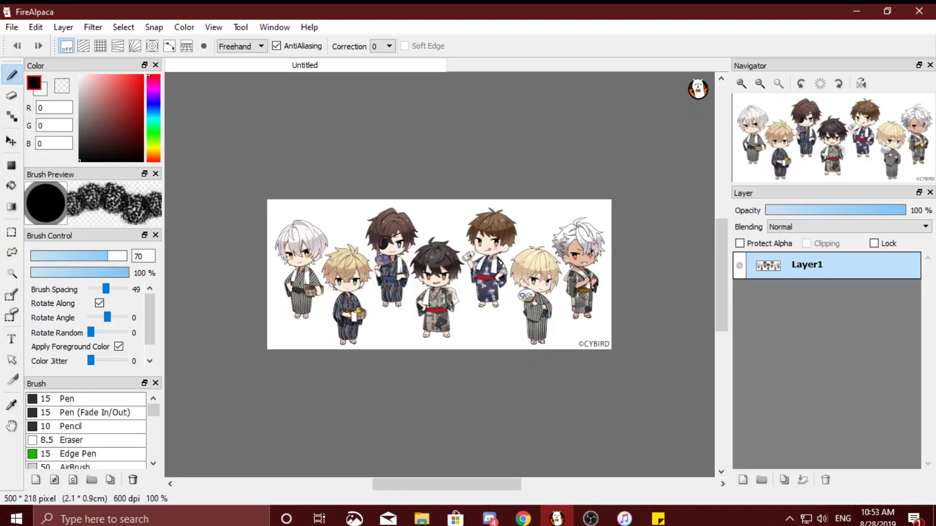
Step: Replace the sticky note's whole text with "We have images...I'm gonna use Mitsuhide...cuz I dont' have a bias"
click(658, 518)
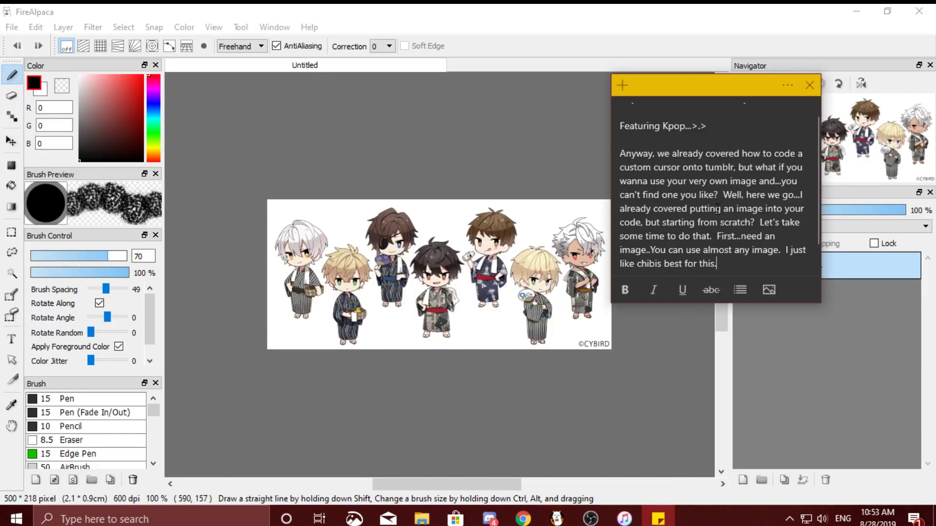
key(ctrl+a)
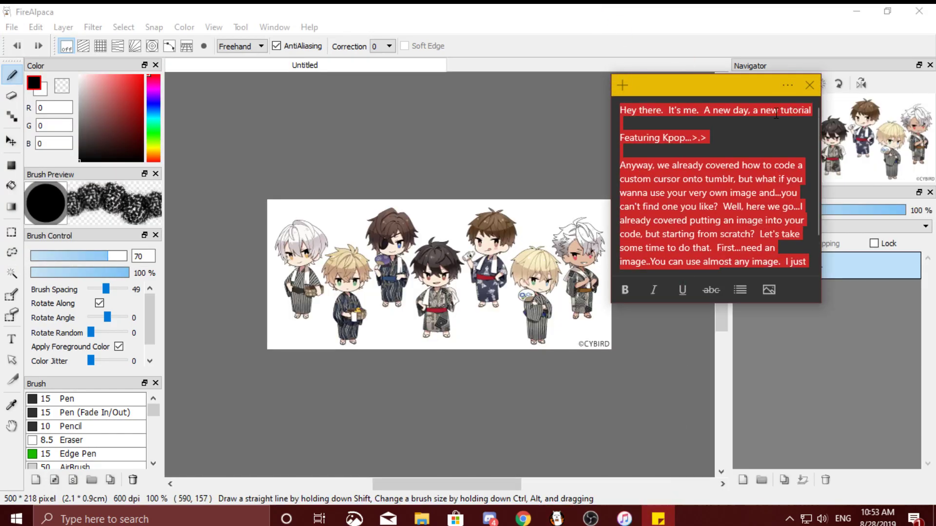
text(We have i)
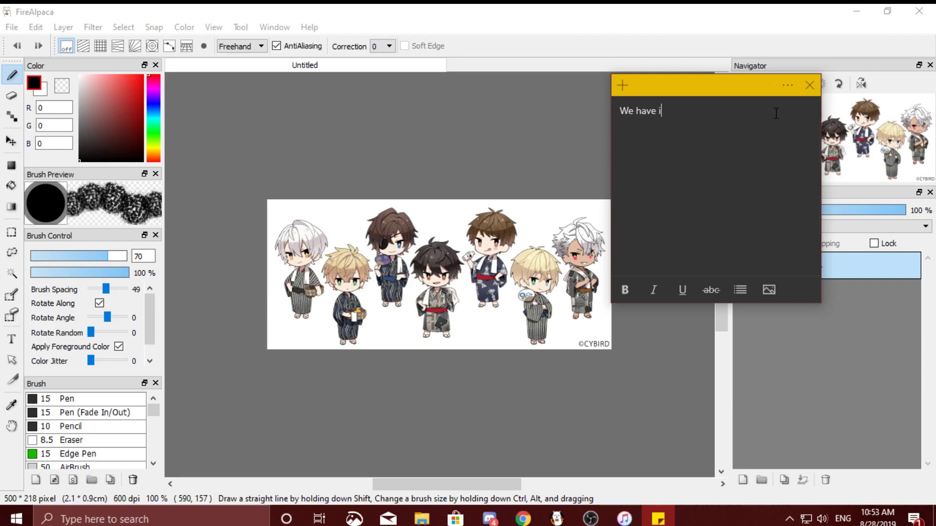
text(mages...I'm gonna use Mitsuhide...)
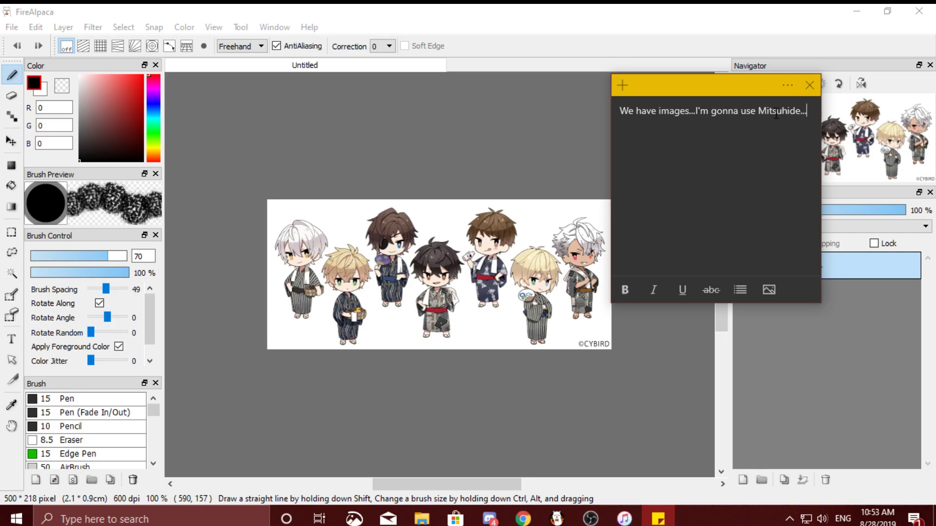
text(cuz I dont' have a bia)
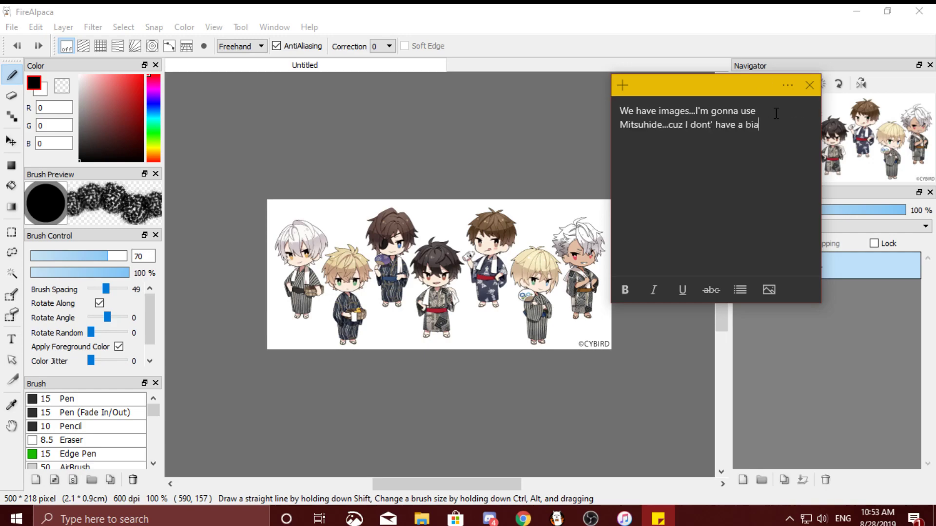
Step: Add to the note "What we want is a rendered image. In other words, an image with no background, so that it'll blend with wherever we put it."
text(s...What we want is a rendered image.  In other words, a)
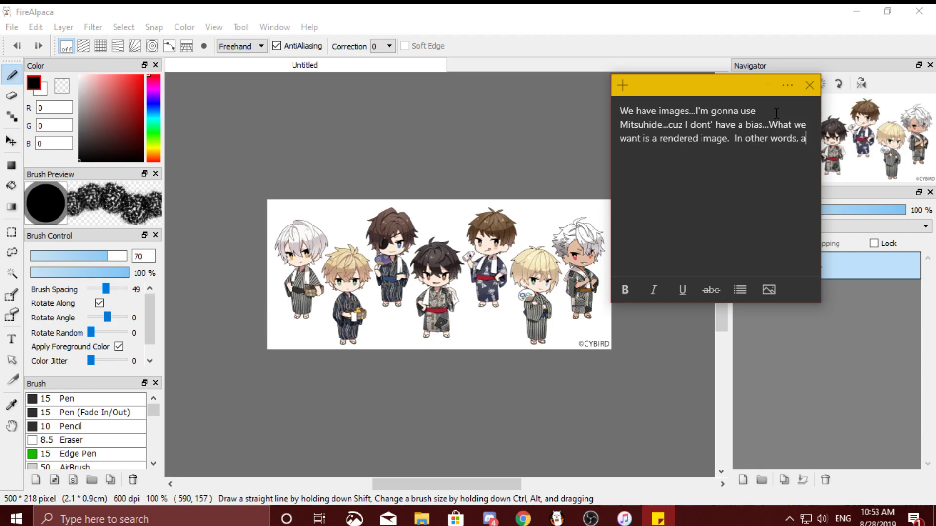
text(n image with no background)
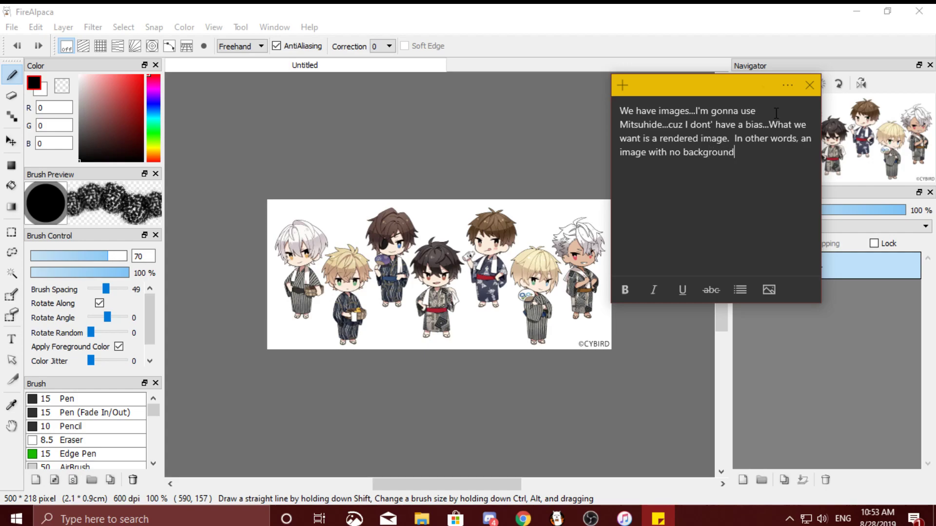
text(, so that it'll blend with wherever)
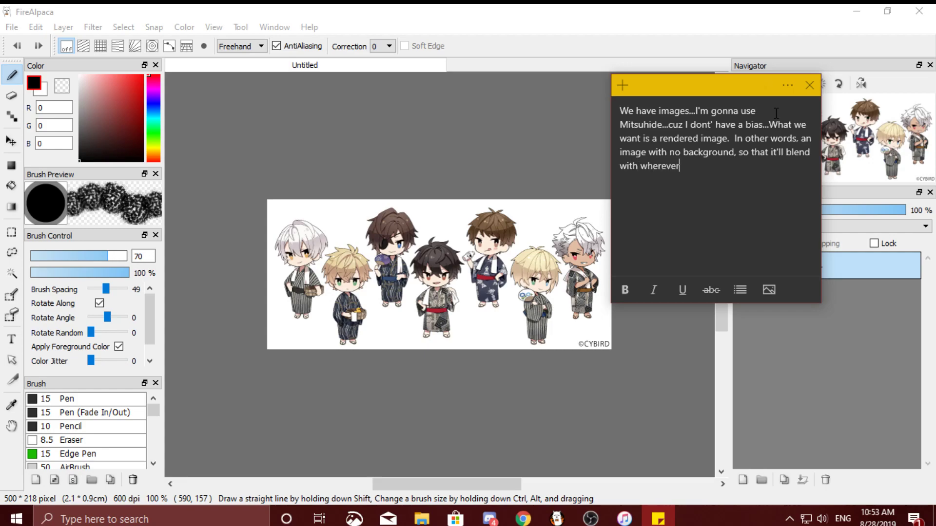
text( we put it.)
Step: On a new line of the note, write "I'm using FireAlpaca. Any rendering program will do. Free ones include FireAlpaca, Medibang, and Gimp"
key(Return)
text(I'm using FireA)
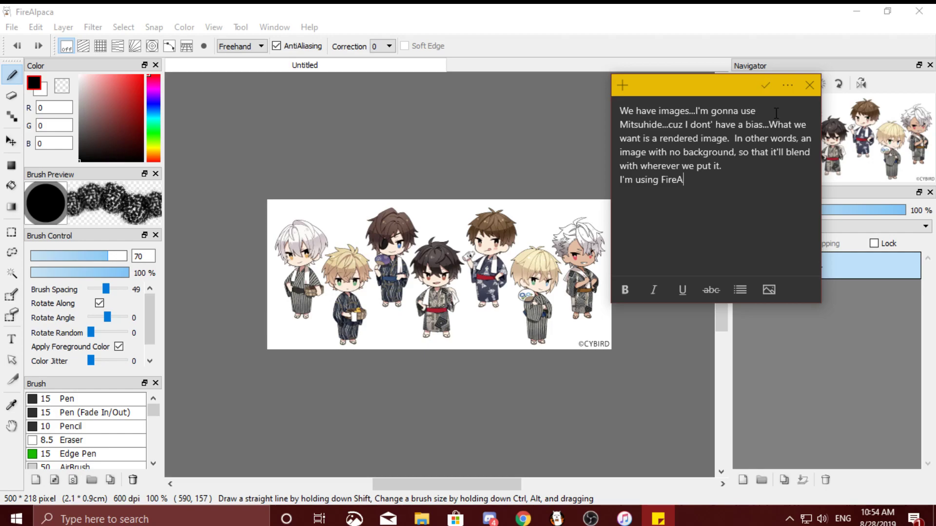
text(lpaca.  Any rendering program will do.  F)
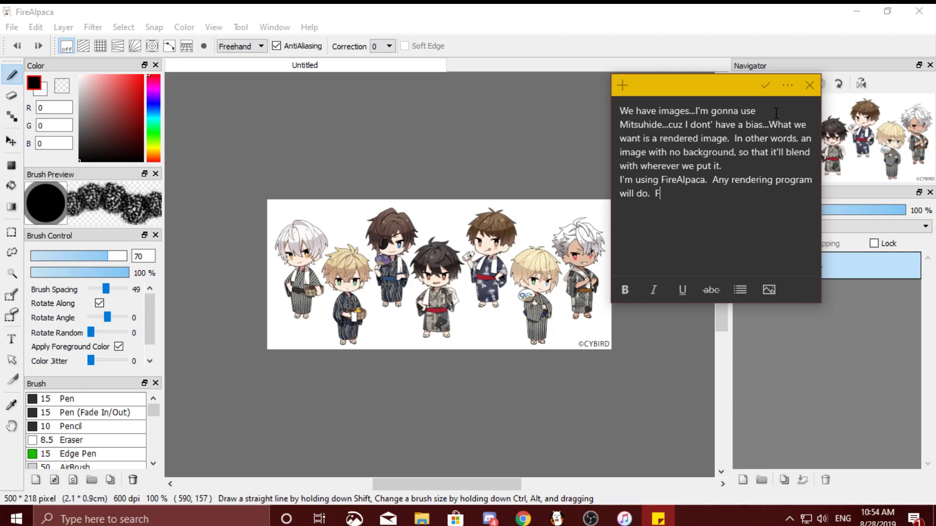
text(ree ones include Alba)
key(BackSpace)
key(BackSpace)
key(BackSpace)
text(Al)
key(BackSpace)
key(BackSpace)
key(BackSpace)
text(Alpaca, Medibang)
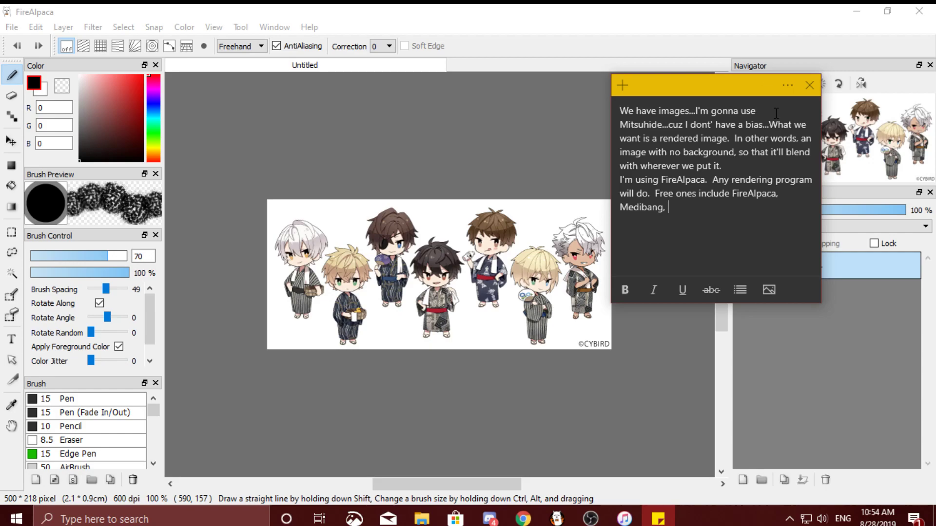
text(, and Gimd)
Step: Add to the note "Photoshop works as well if you want to pay. Also Sai. basically almost anything but paint."
text(.  Phtoshop )
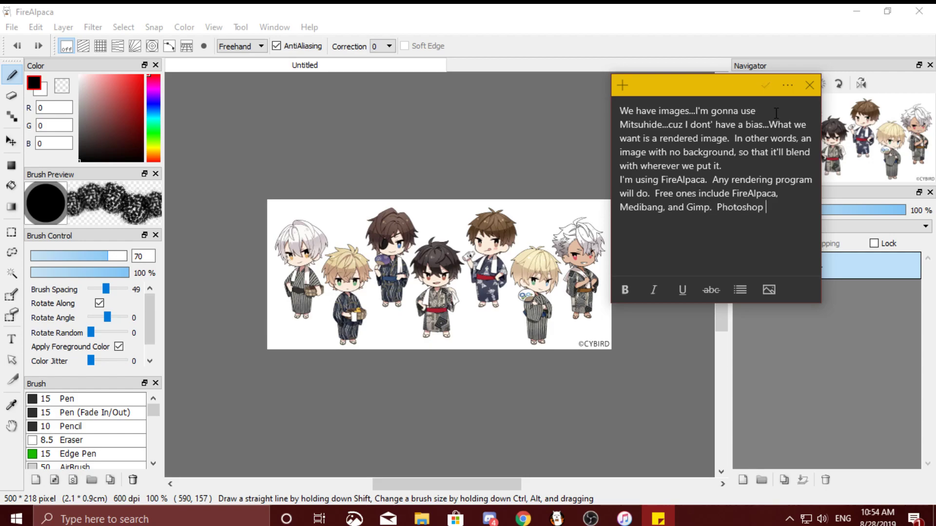
text(works as well if you )
text(w)
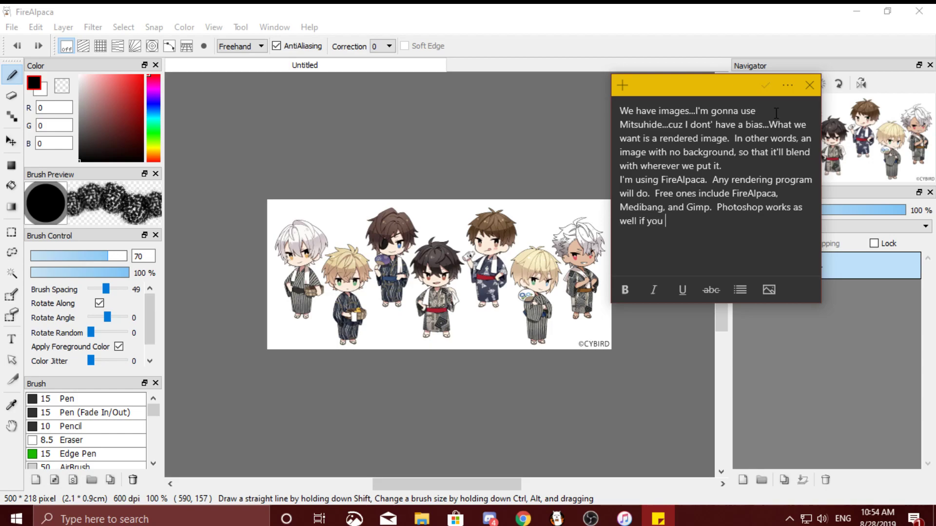
text(ant to pay.  Also Sai )
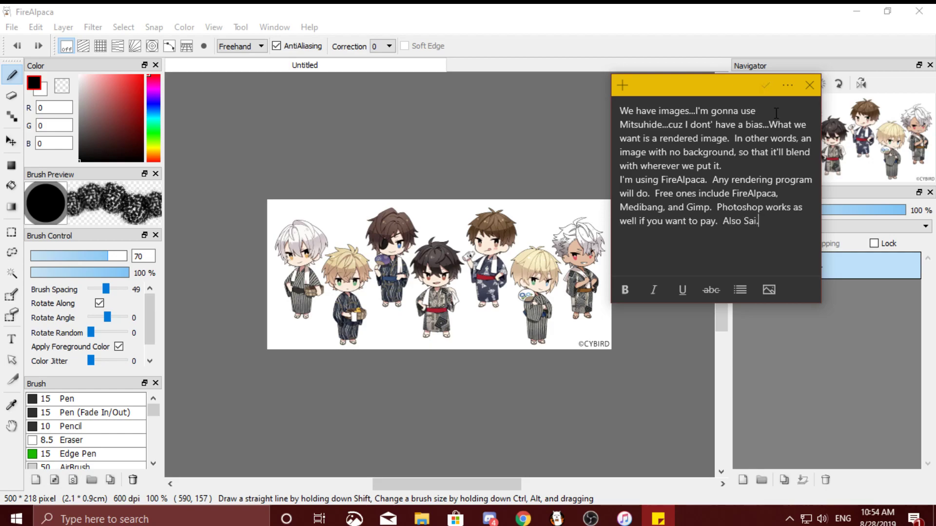
text(basically almos)
text(t anything b)
text(ut paint)
text(.)
Step: Finish the note with "Let's get started by removing Mitsuhide from the rest of the pack."
text(  Let's get started)
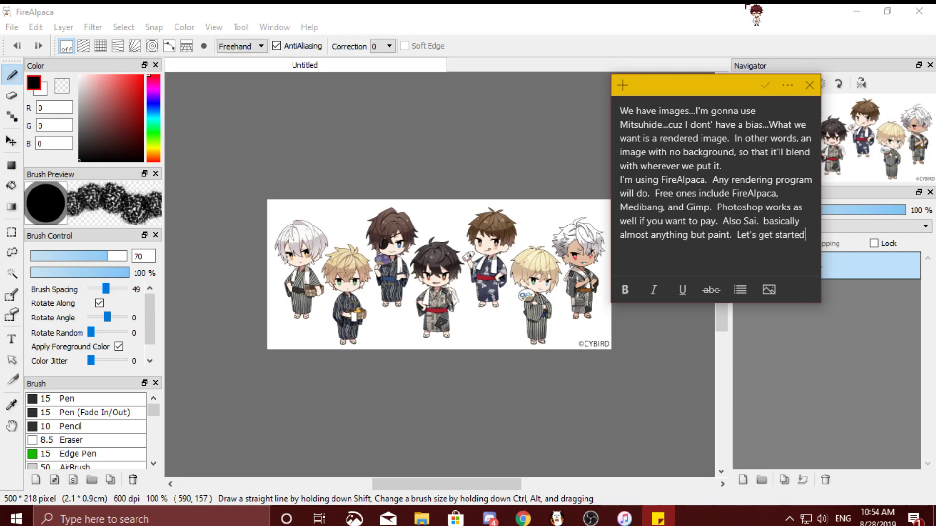
text( buy removing Mitsuhide from the rest)
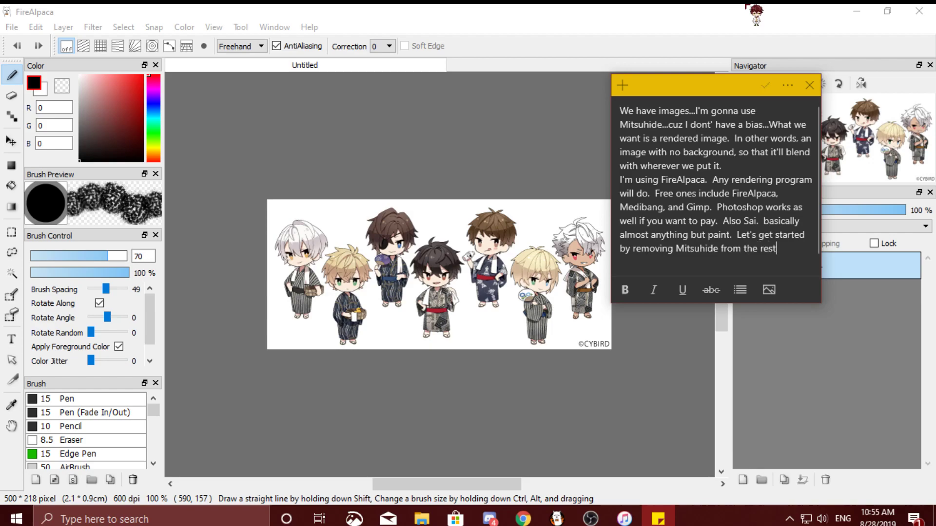
text( of the pack.)
Step: In FireAlpaca, lasso closely around the white-haired chibi and create a new canvas containing only that copied character
click(306, 14)
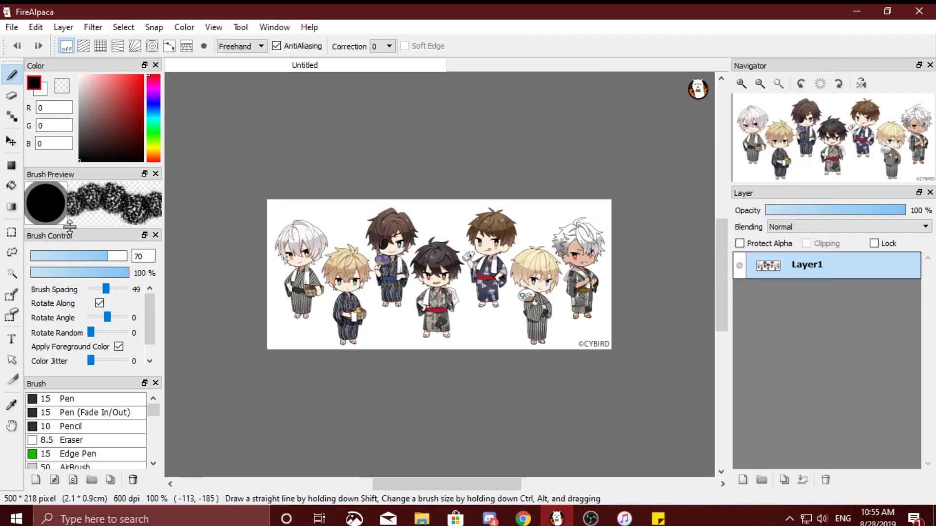
click(13, 253)
scroll(200, 297, up, 1)
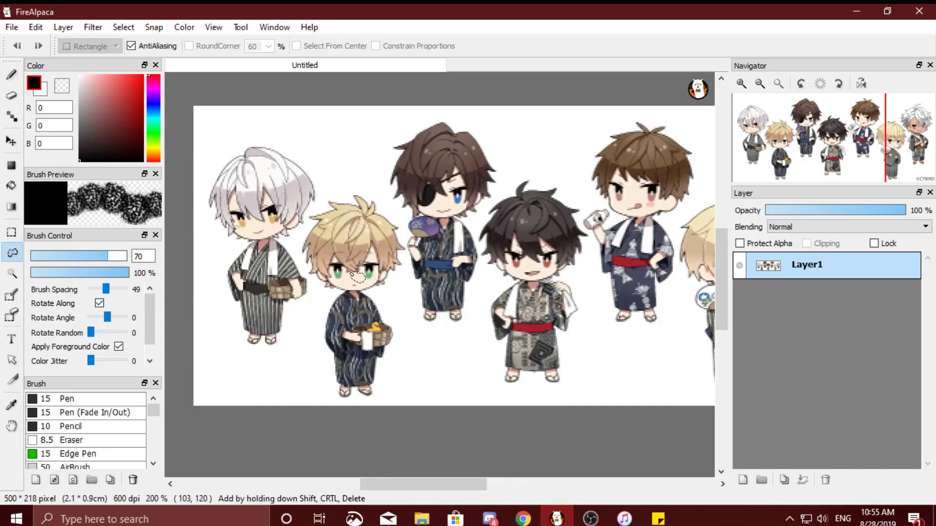
scroll(208, 292, down, 2)
scroll(209, 263, up, 1)
scroll(209, 261, up, 2)
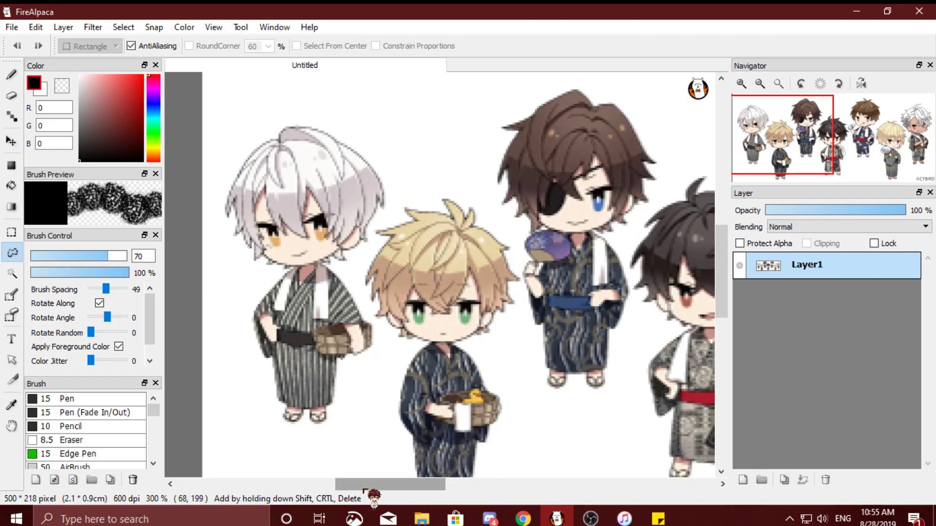
scroll(293, 321, left, 3)
mouse_move(387, 125)
mouse_down()
mouse_move(356, 149)
mouse_move(336, 190)
mouse_move(334, 251)
mouse_move(375, 280)
mouse_move(358, 300)
mouse_move(357, 374)
mouse_move(416, 431)
mouse_move(476, 407)
mouse_move(489, 325)
mouse_move(466, 264)
mouse_move(481, 227)
mouse_move(500, 210)
mouse_move(482, 132)
mouse_move(412, 117)
mouse_move(370, 136)
mouse_up()
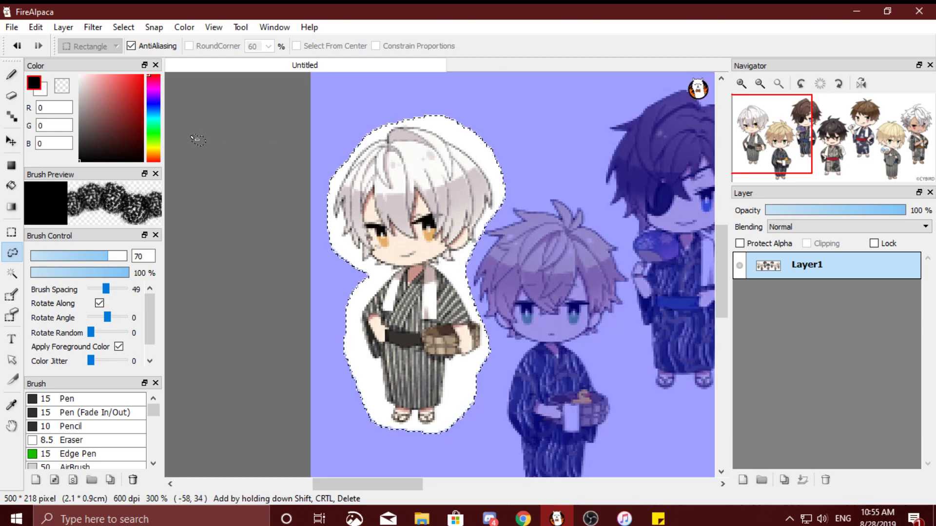
click(11, 27)
click(39, 60)
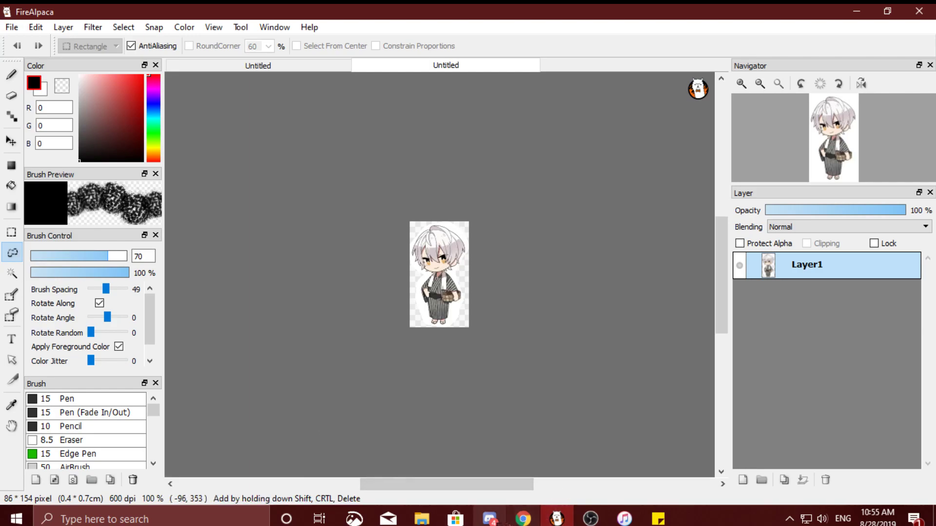
Step: Replace the sticky note's text with "Don't worry about it being perfect, we're going to cut down more as we go."
click(658, 519)
drag(670, 265, 578, 56)
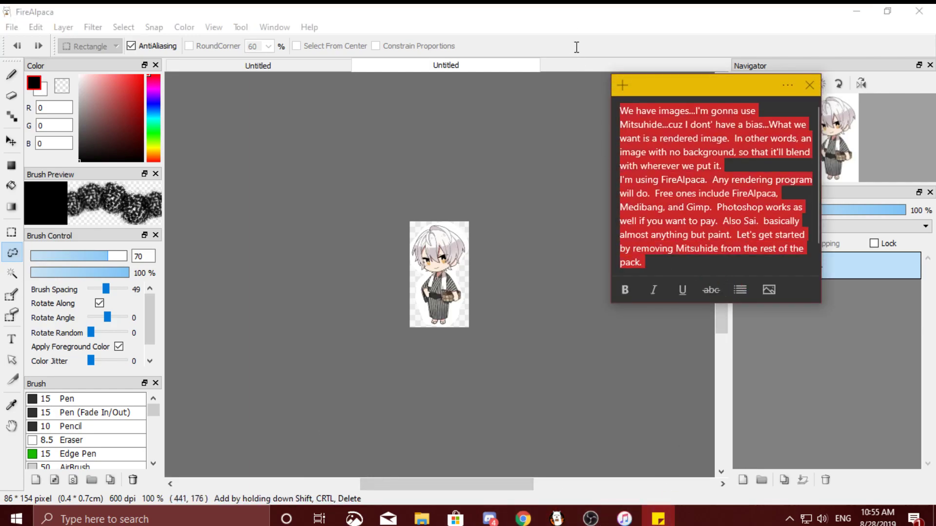
text(Don't worr)
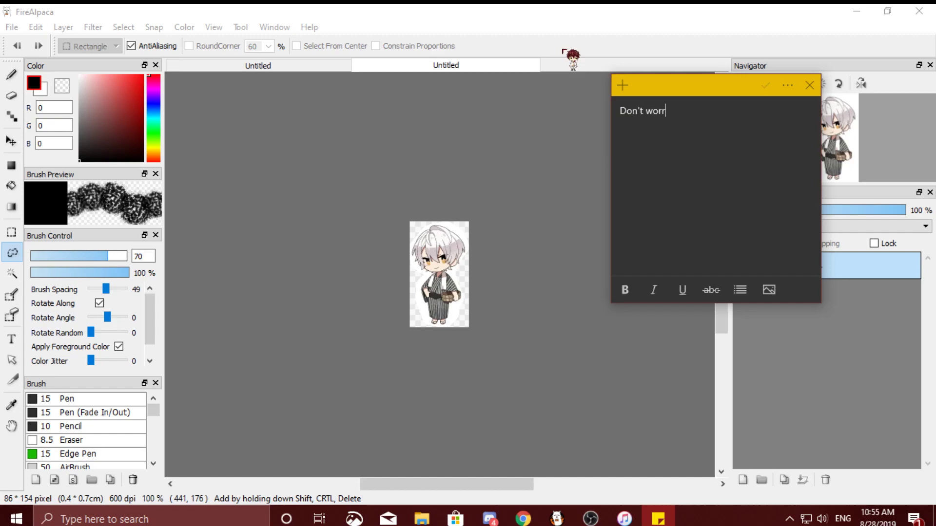
text(y about it being perfe)
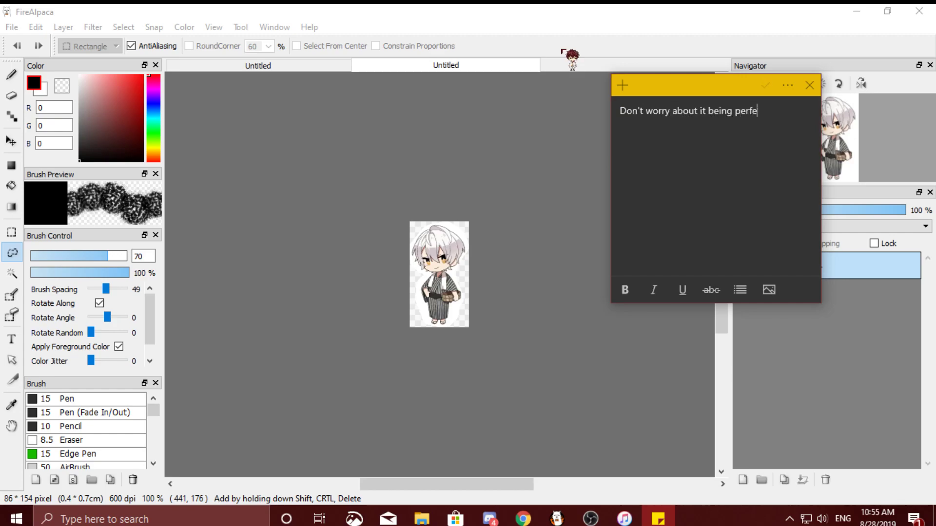
text(ct, we're going to cut down more)
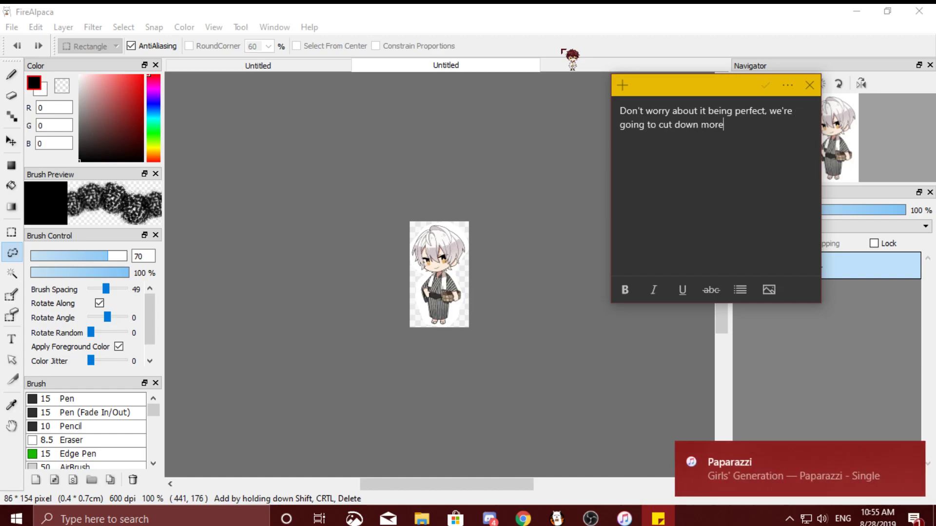
text( as we go.)
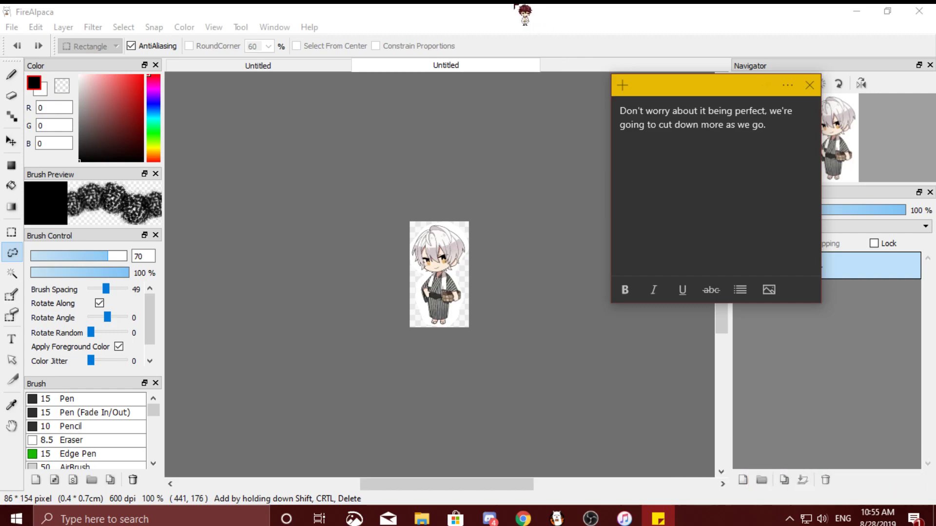
Step: Add to the note "Now, we got Mitsuhide out...another way to do this is to try and see if you can"
text(Now, we)
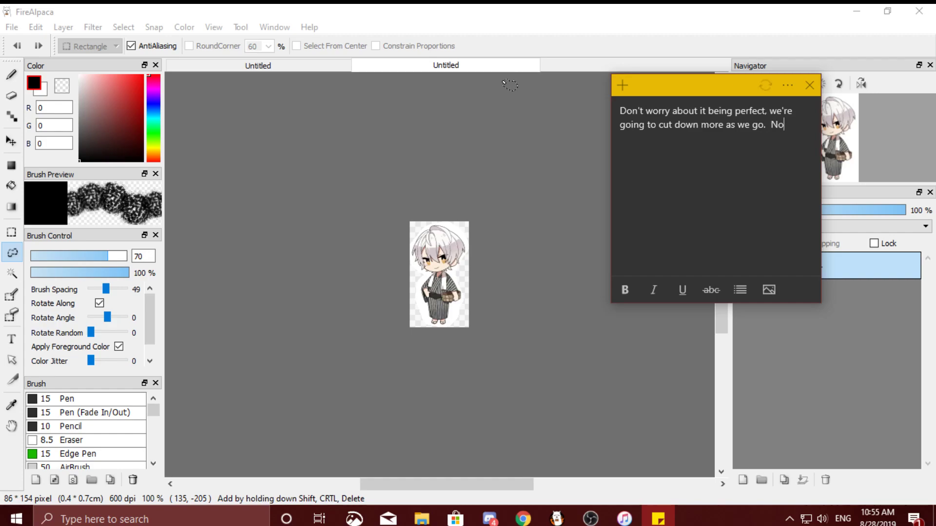
text(uhid)
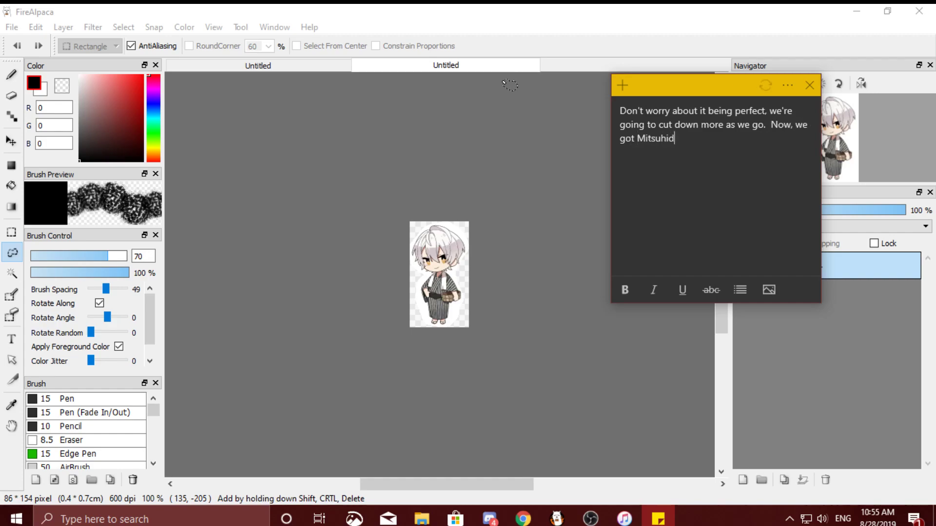
text(e out...another way to do t)
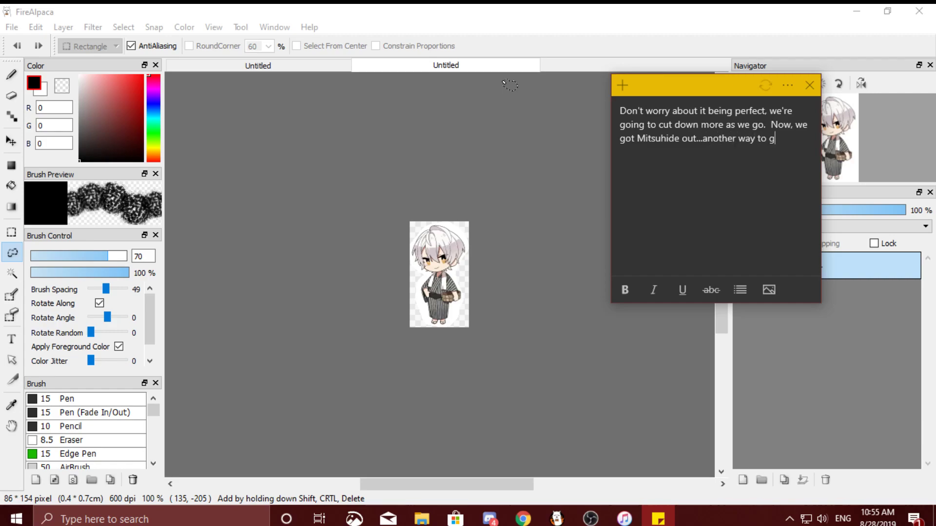
text(his is to try and see if you can)
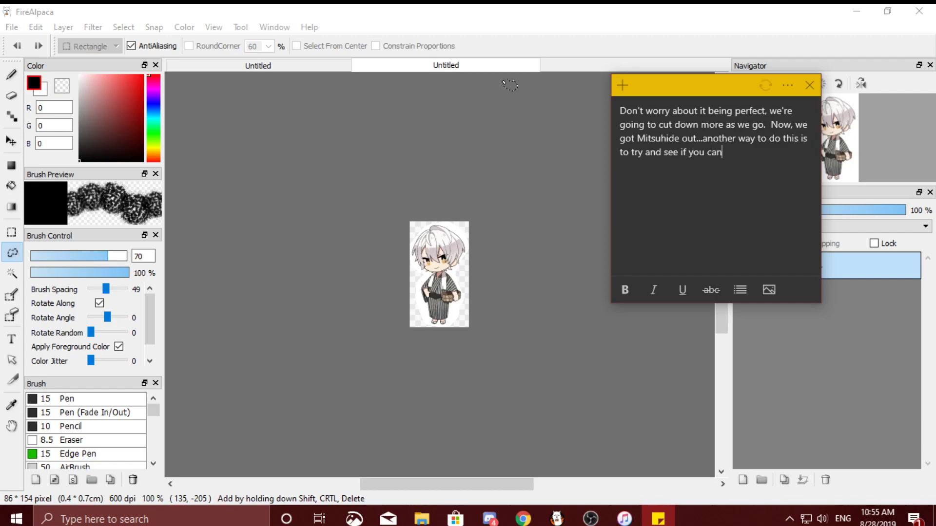
Step: Finish the note's sentence with "remove all the white to start with, then cut him out, versus cutting out and trimming later."
text( remove all the white to start with)
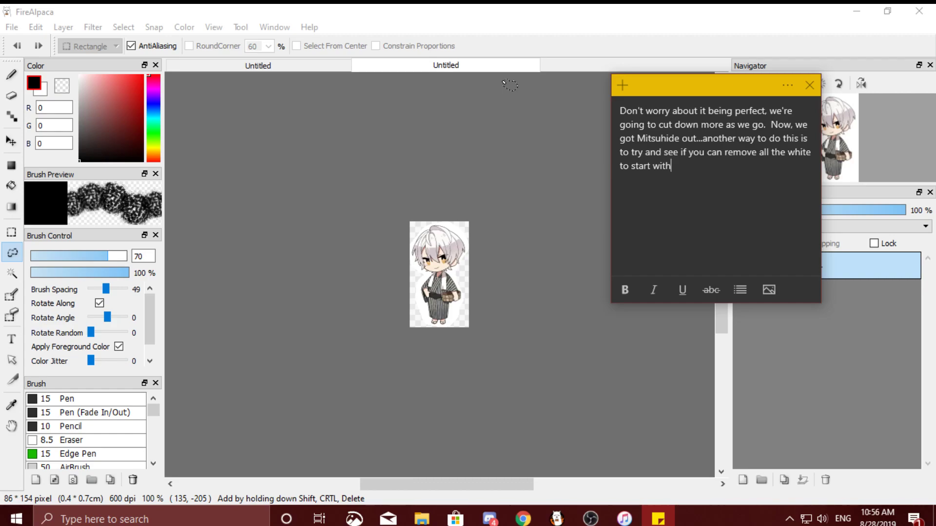
text(, then cut him out, versus cuttin)
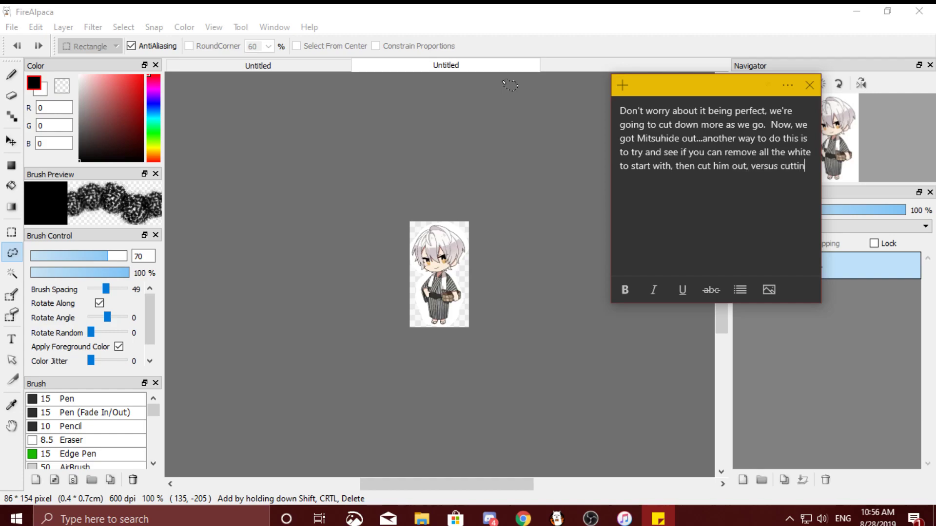
text(g out and trimming later.)
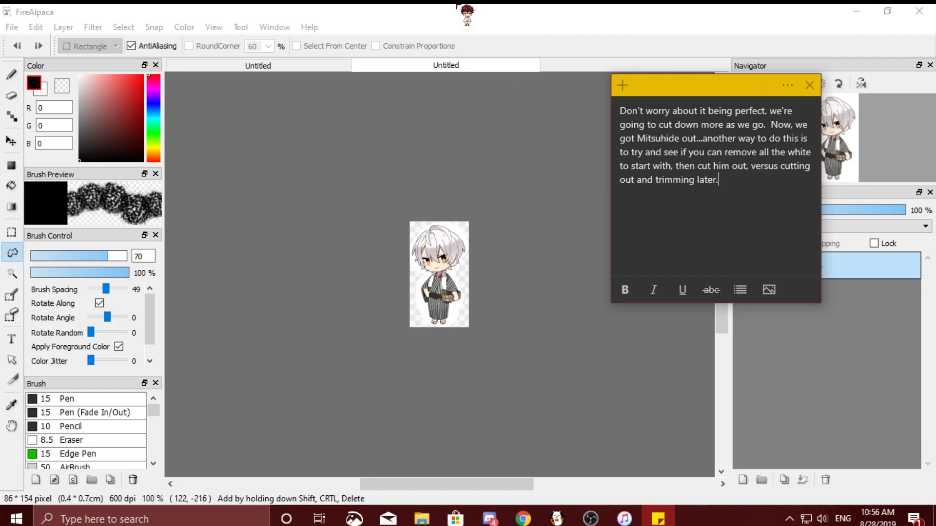
Step: In FireAlpaca's original group image, undo the lasso selection and delete the white background around all the characters using the Magic Wand
click(472, 14)
click(258, 65)
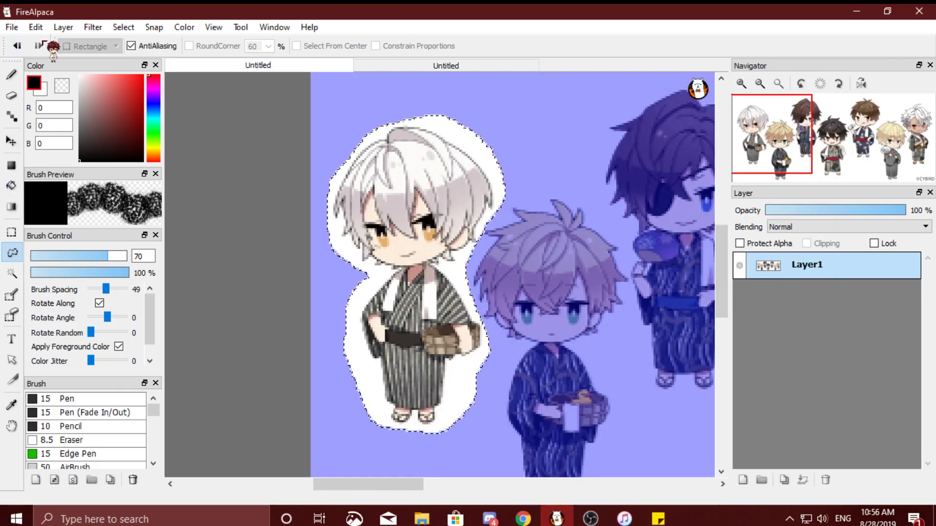
click(36, 26)
click(49, 42)
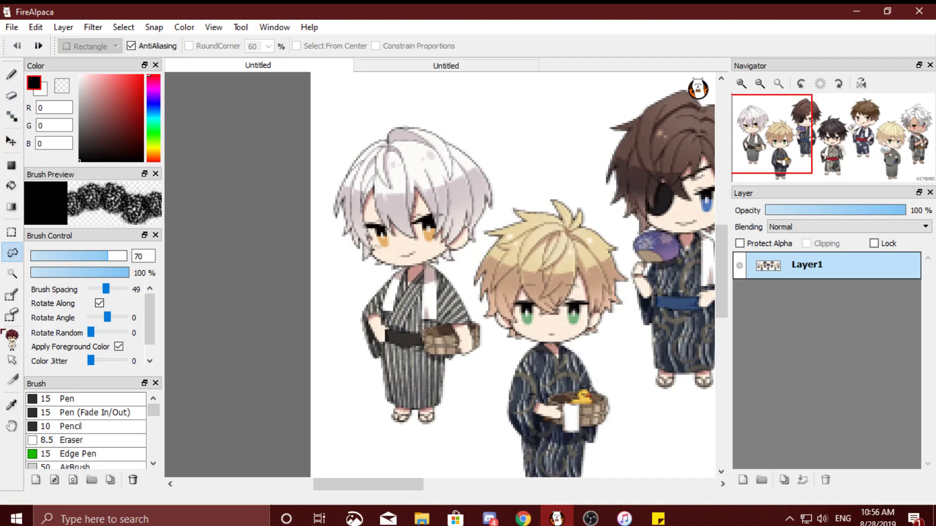
click(11, 274)
scroll(224, 215, down, 2)
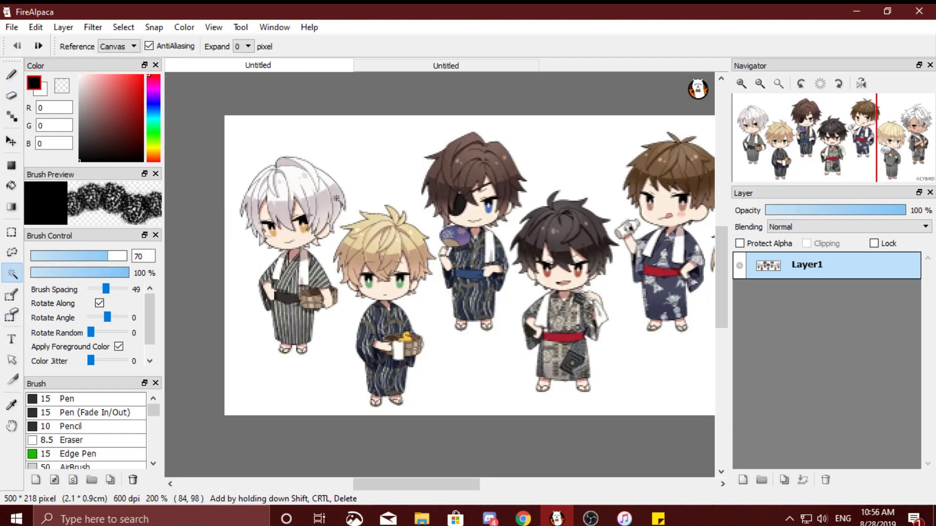
click(370, 310)
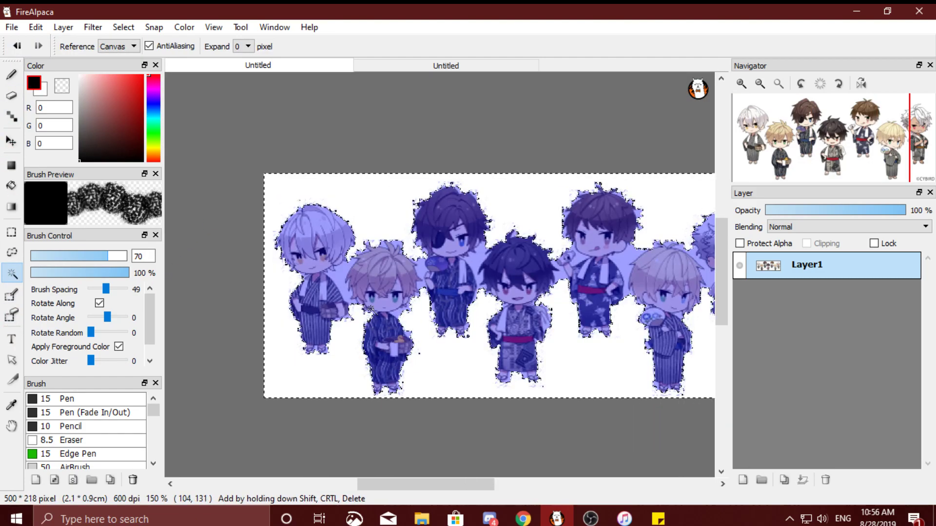
key(Delete)
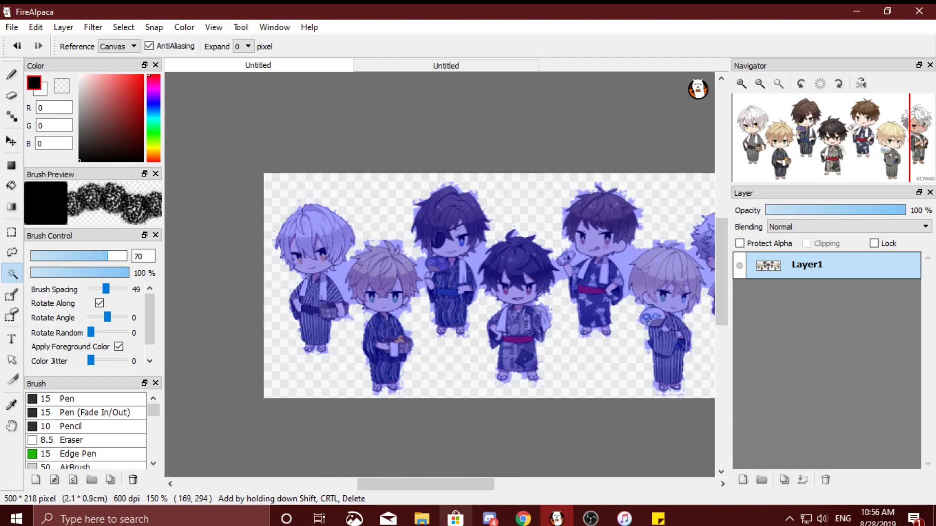
Step: Replace the sticky note's text with "As you can see, both ways will still lead you to have to do trimming"
mouse_move(557, 517)
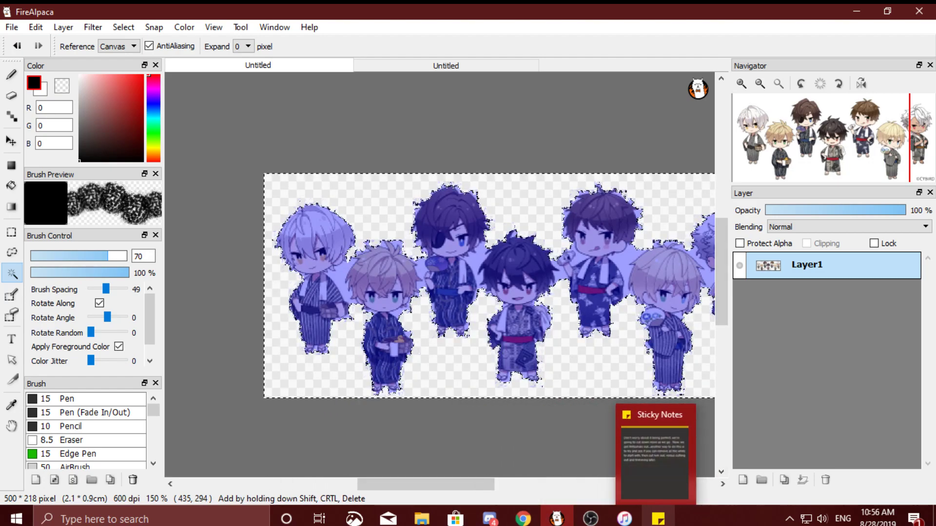
click(658, 519)
key(ctrl+a)
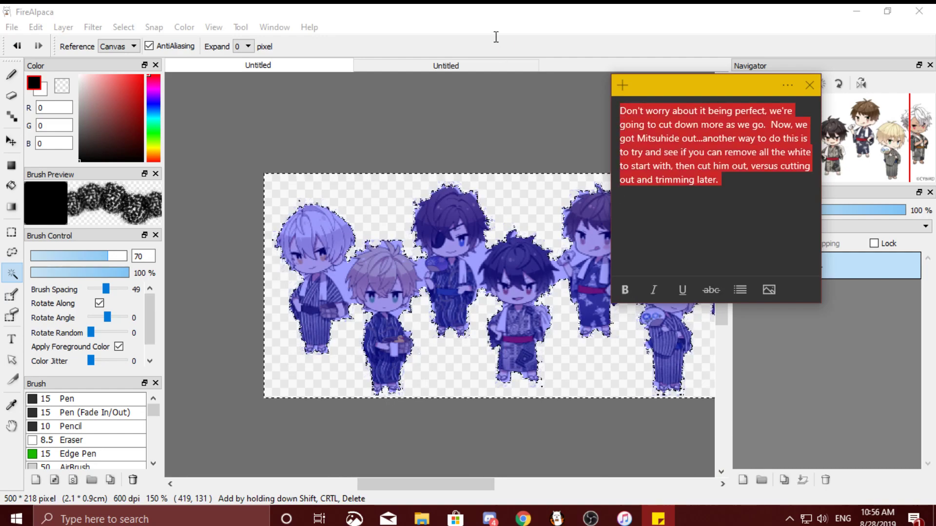
text(As you can)
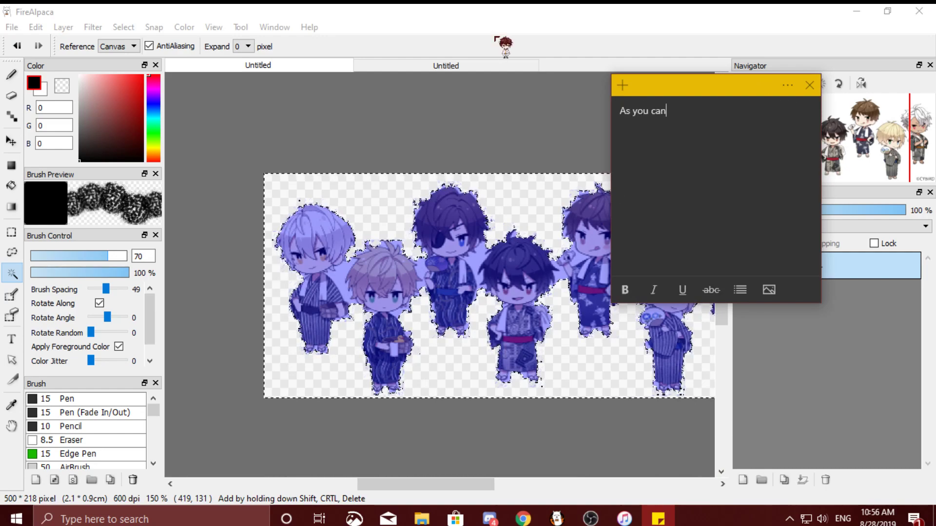
text( see, both way)
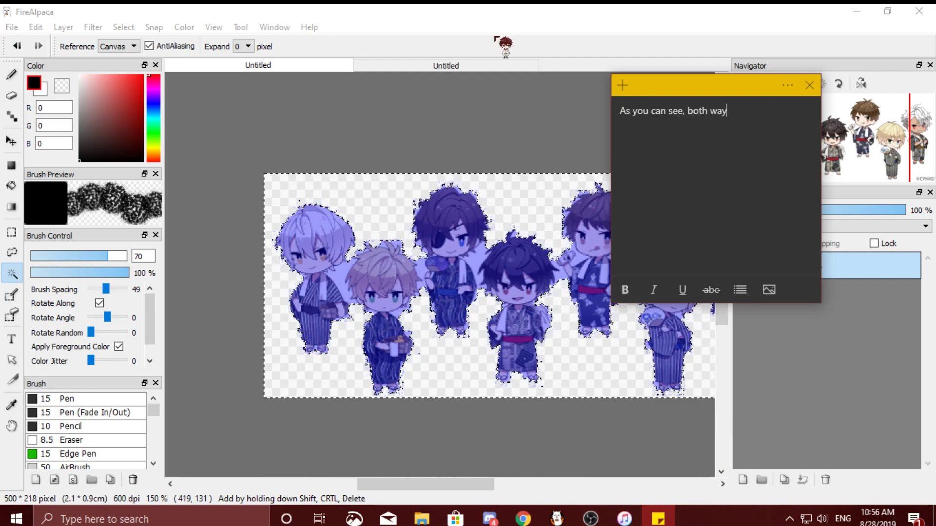
text(s will eve)
text(till lead you to ha)
text(ve to )
text(do trimming )
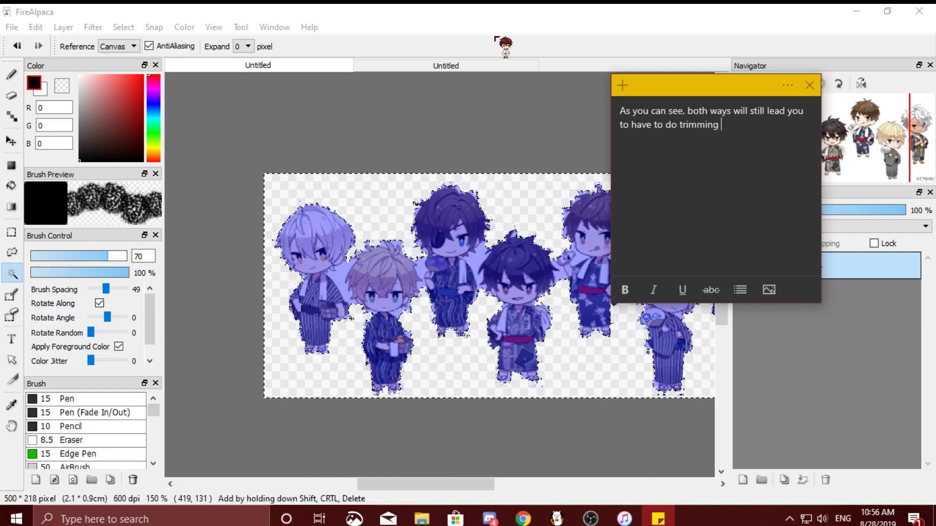
Step: Continue the note's sentence with ", so we'll stick with what we've got"
text(, we)
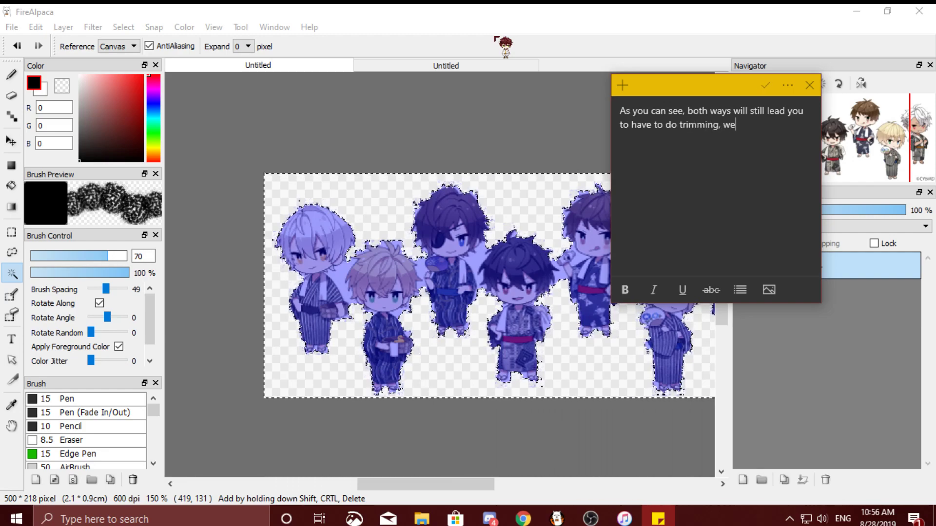
text(')
key(BackSpace)
key(BackSpace)
key(BackSpace)
text(so w)
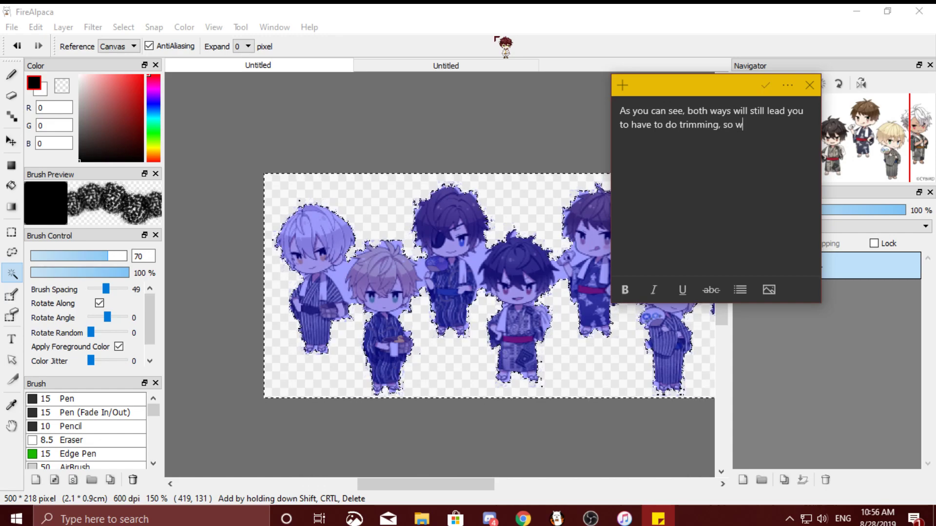
text(e'll stick with what we've got)
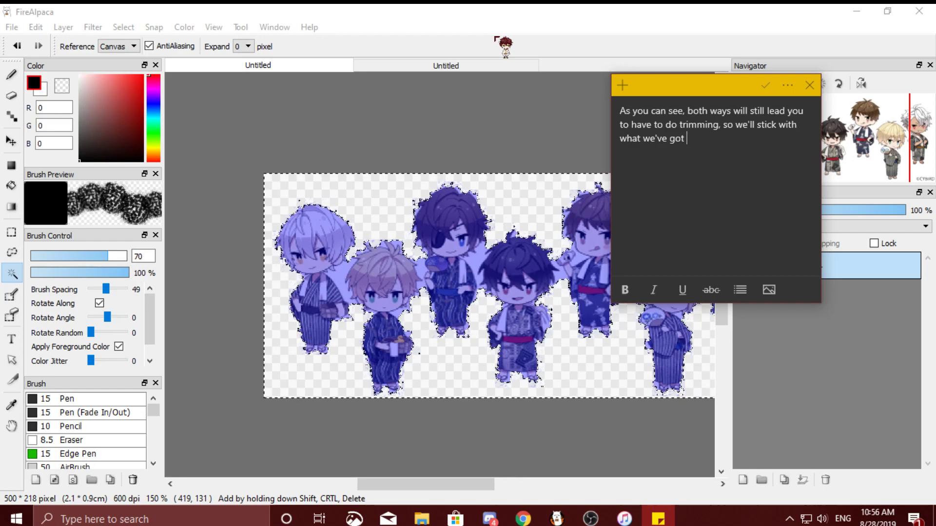
Step: In FireAlpaca's single-character canvas, paint a new layer solid red (171, 22, 22) and place it beneath the character layer
click(489, 67)
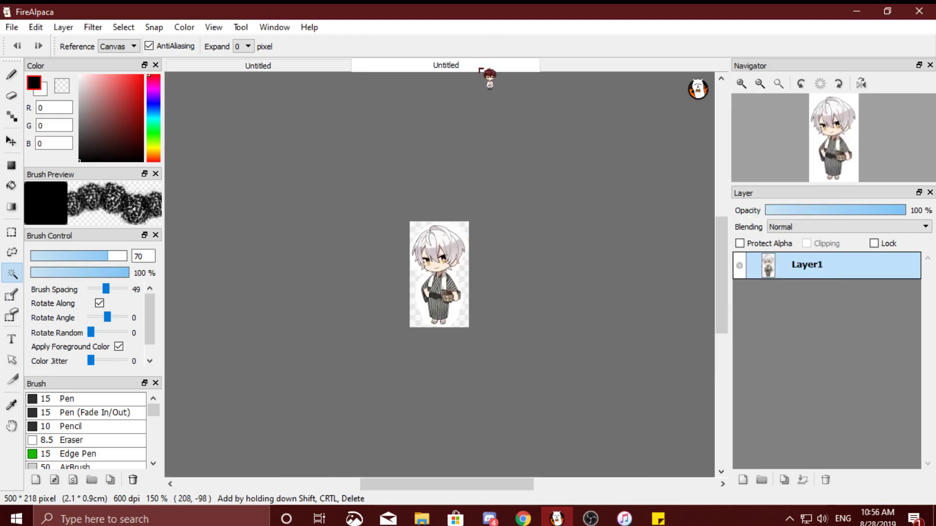
click(743, 480)
click(135, 103)
click(11, 75)
mouse_move(390, 229)
mouse_down()
mouse_move(538, 242)
mouse_move(534, 254)
mouse_move(549, 220)
mouse_move(521, 265)
mouse_move(350, 278)
mouse_move(490, 395)
mouse_up()
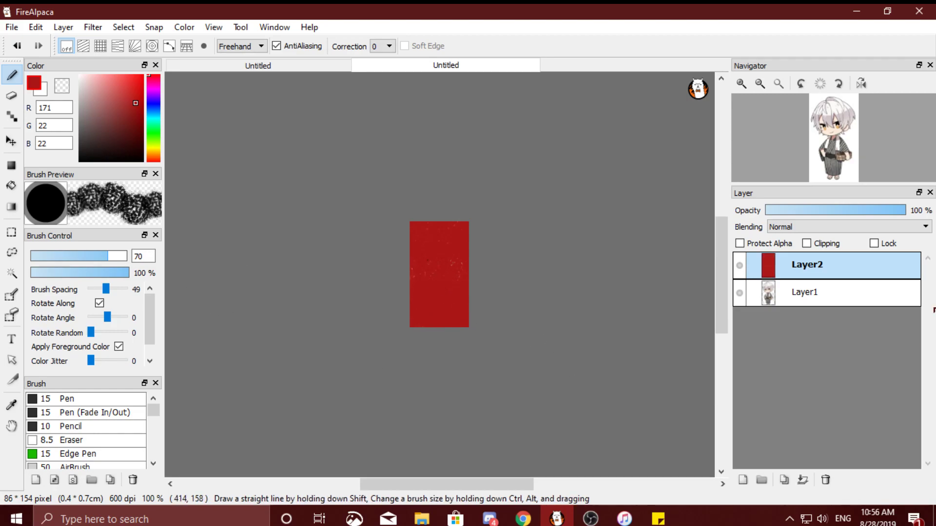
drag(806, 266, 815, 384)
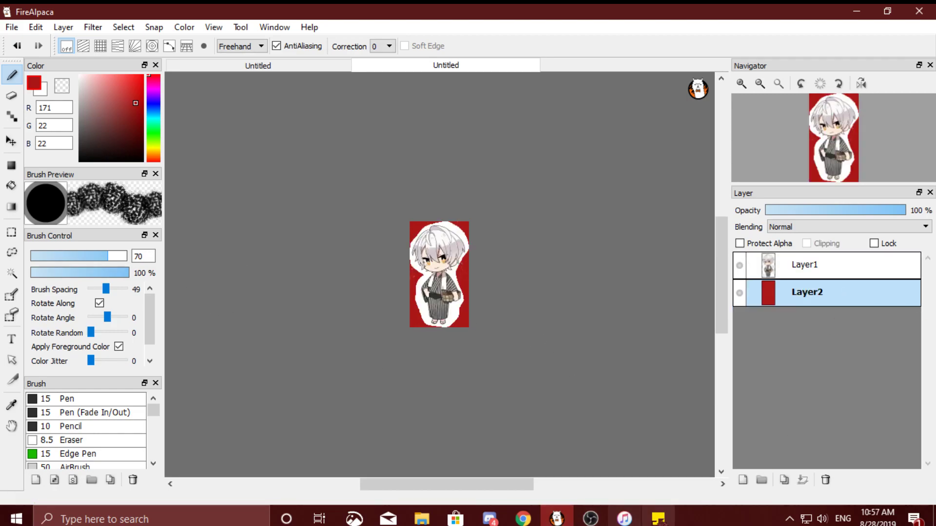
Step: Replace the sticky note's text with "I like to add a layer and color it a bright"
click(658, 519)
drag(696, 152, 477, 84)
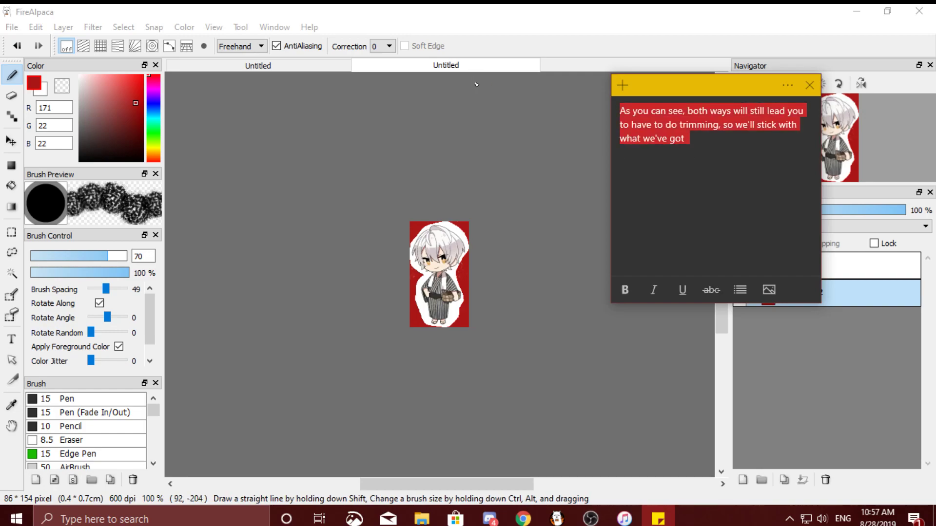
text(I like to add)
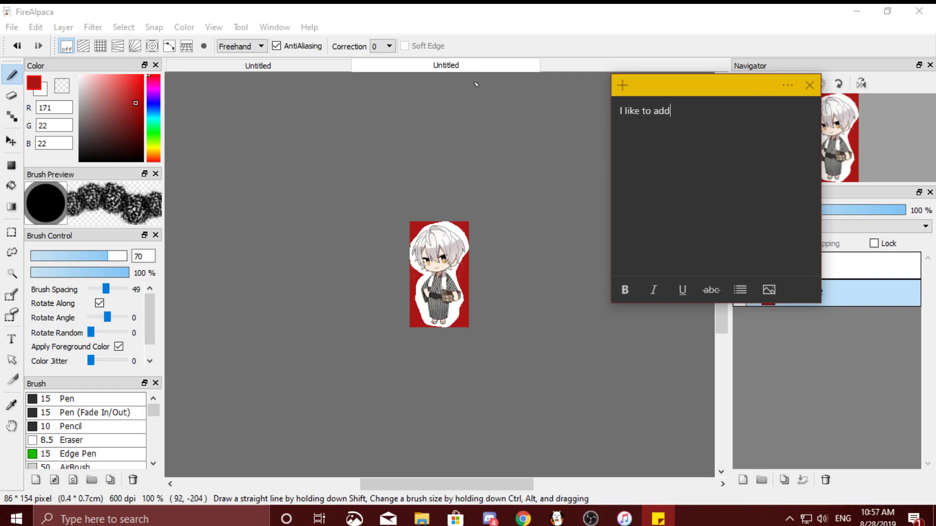
key(BackSpace)
key(BackSpace)
text(a layer)
key(BackSpace)
key(BackSpace)
key(BackSpace)
key(BackSpace)
key(BackSpace)
key(BackSpace)
key(BackSpace)
text(layer and color it a bright)
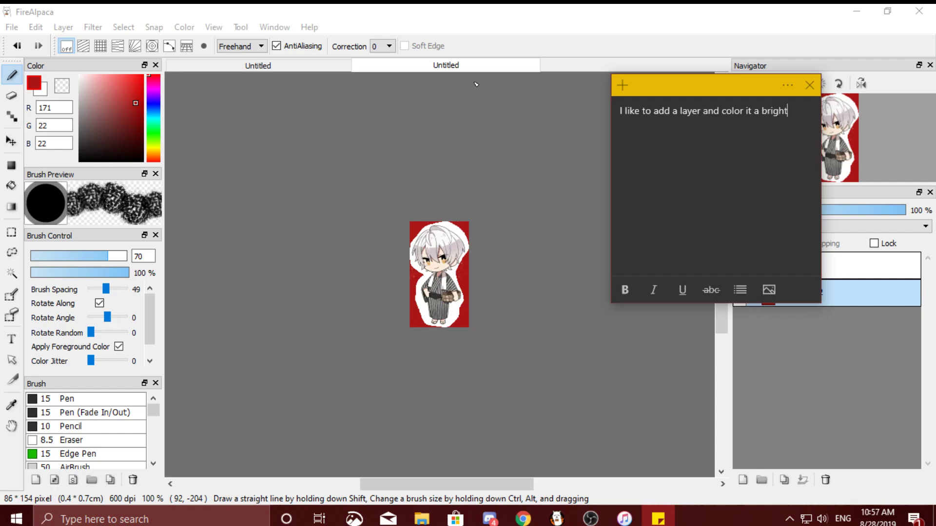
Step: Continue the note's sentence with "hard to miss color, this way I know"
text( eas)
key(BackSpace)
key(BackSpace)
key(BackSpace)
text(hard to miss color, this way I know )
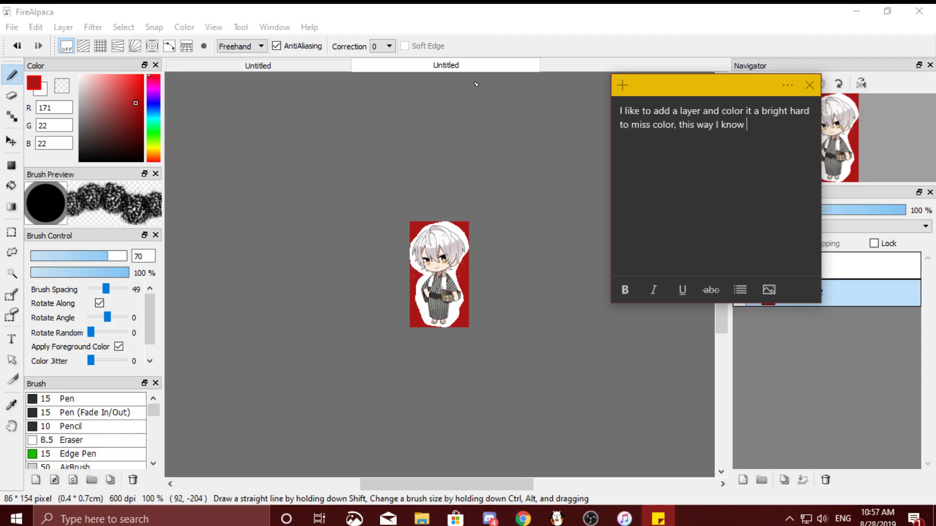
Step: Continue the note with "what I still need to do...NOw, this next part isn't hard..but it is tedious and requires patience and control."
text(what I still need to )
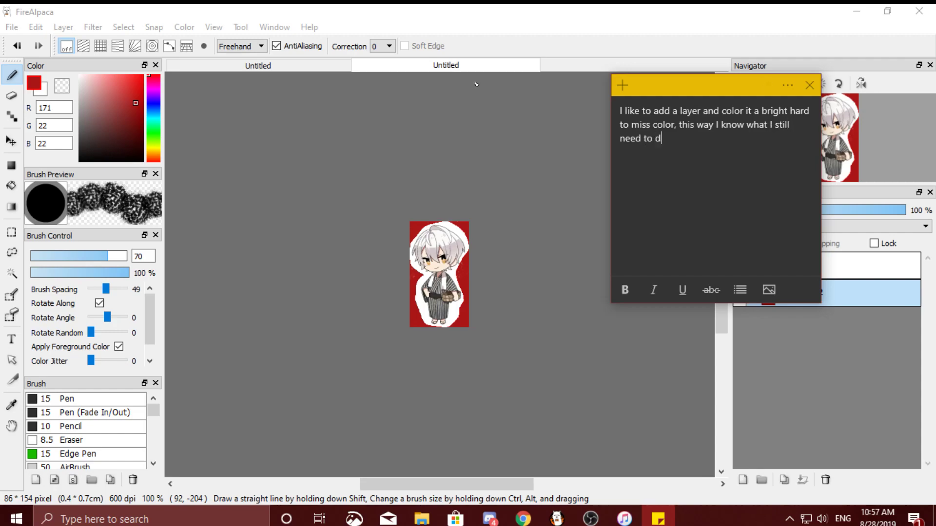
text(do...NOw, this next part isn't hard..but )
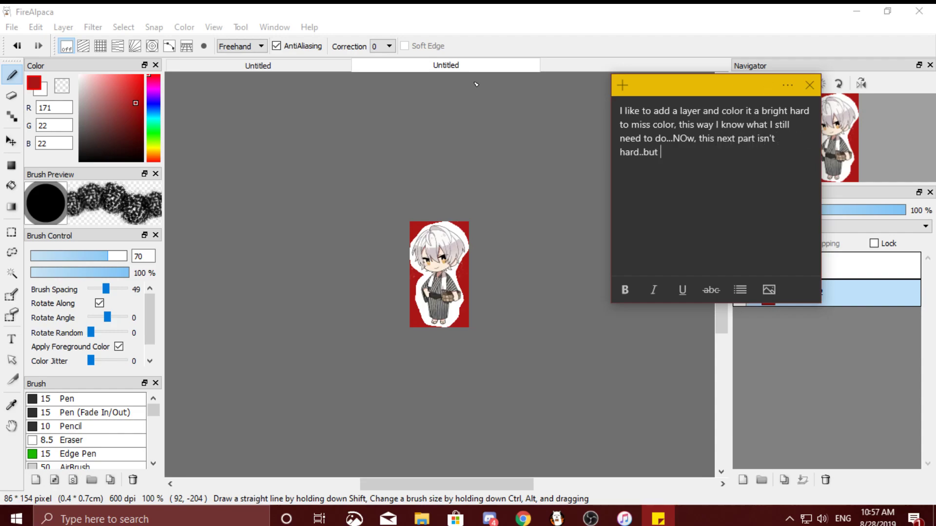
text(it is tedious and require)
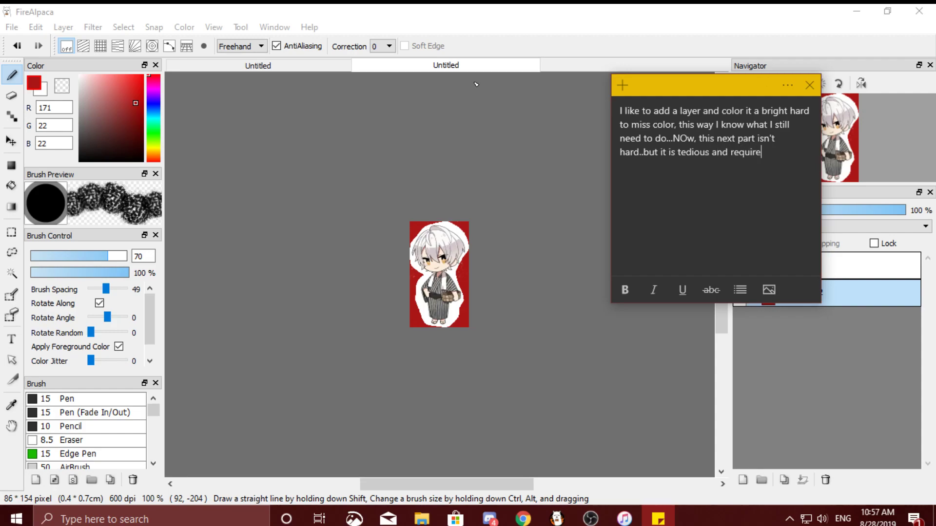
text(s patience and control.)
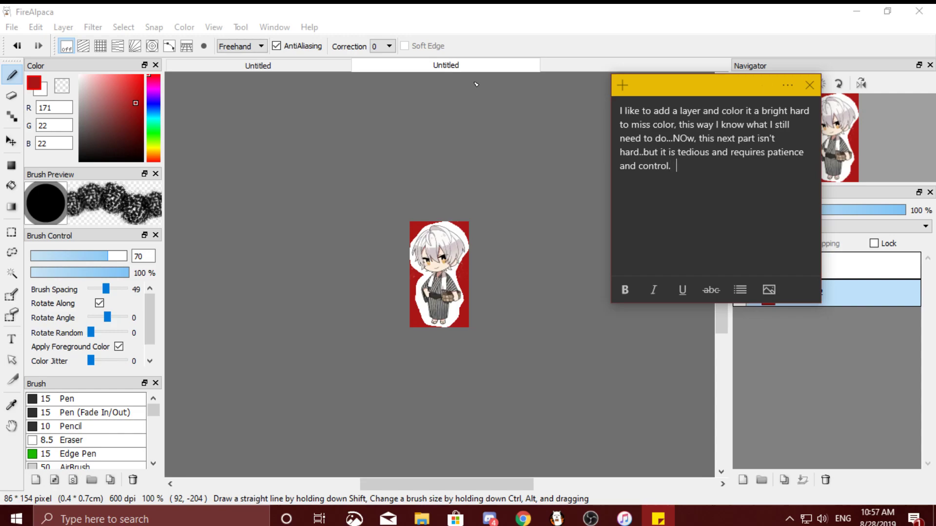
Step: Add the sentence "We're going to zoom in really close and start removing all that extra white" to the note
text(  We're going to zoom i)
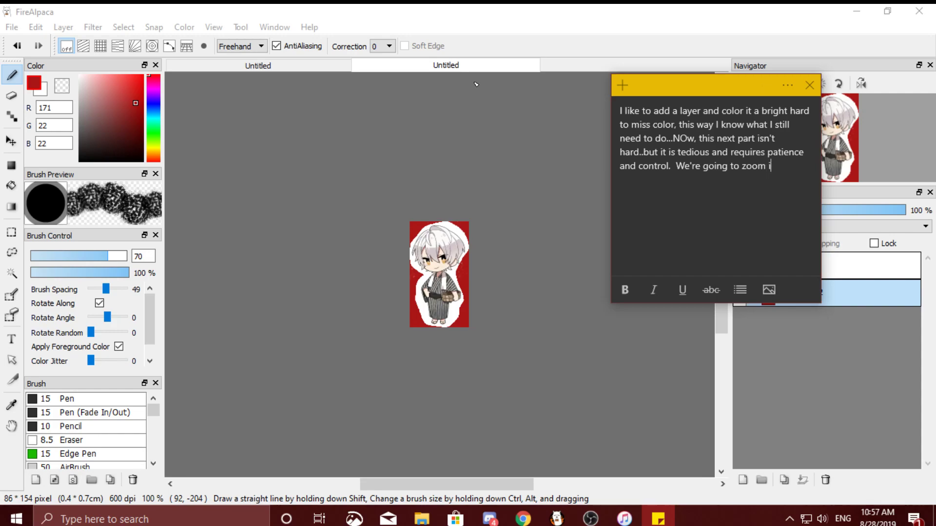
text(n really close and start removing all that extra white)
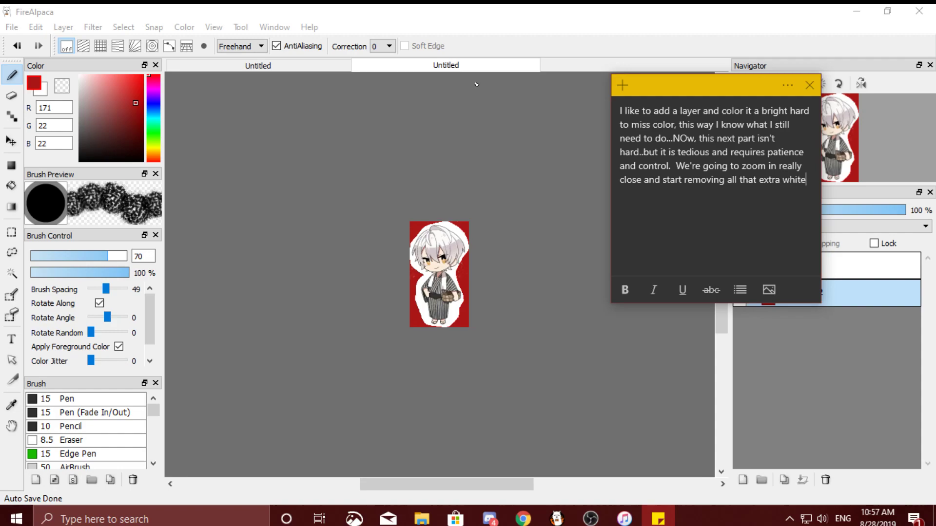
Step: In FireAlpaca, lasso the white area below the robe hem beside the character's left-hand sandal and delete it from Layer1
click(428, 401)
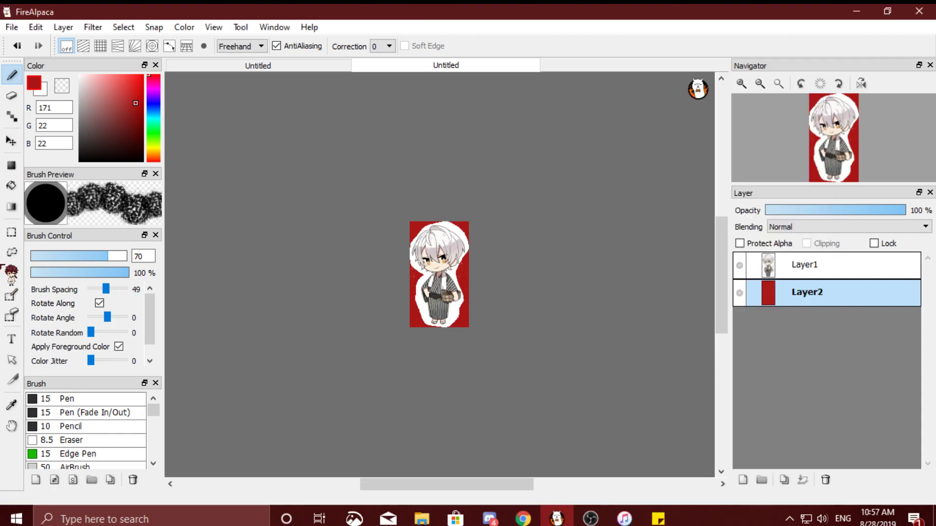
click(12, 252)
scroll(428, 356, up, 1)
scroll(428, 356, up, 6)
mouse_move(531, 342)
mouse_down()
mouse_move(484, 340)
mouse_move(471, 311)
mouse_move(485, 277)
mouse_move(437, 240)
mouse_move(350, 237)
mouse_move(306, 265)
mouse_move(349, 392)
mouse_move(522, 406)
mouse_up()
drag(542, 346, 543, 346)
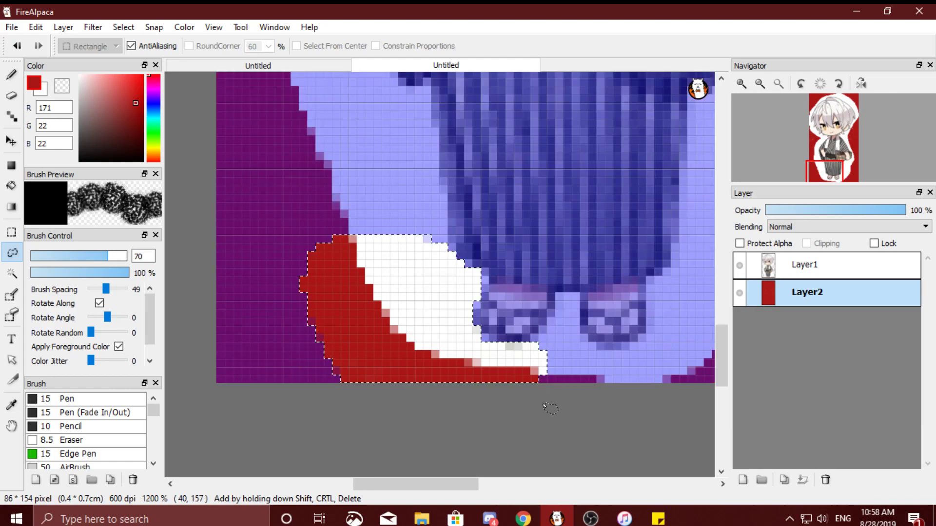
key(Delete)
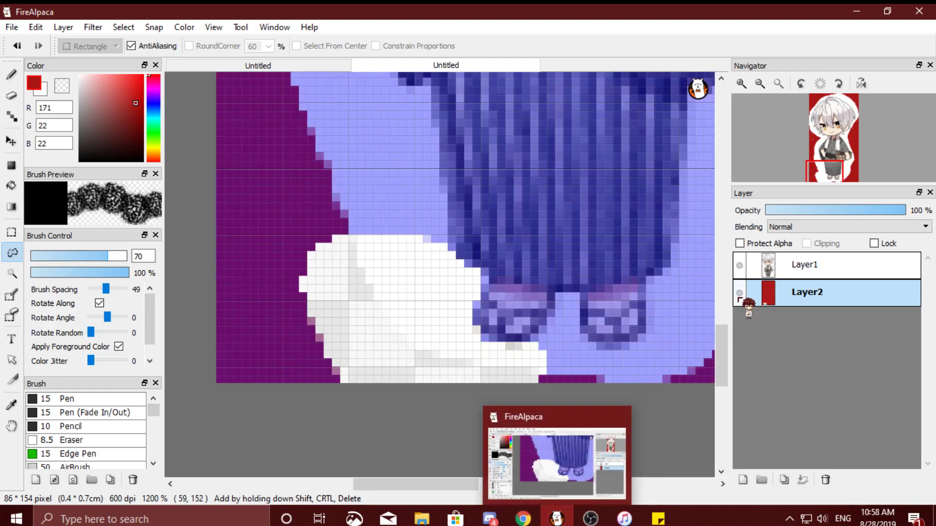
key(ctrl+z)
click(837, 265)
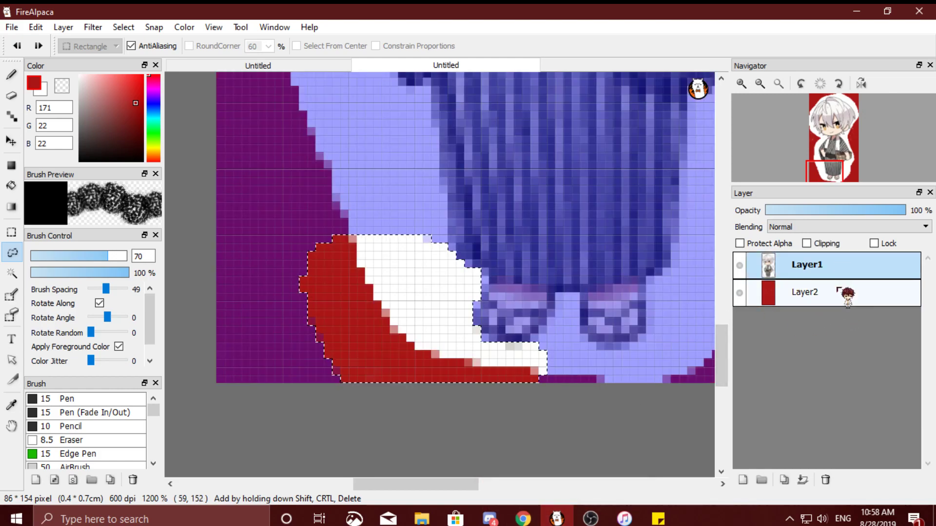
key(Delete)
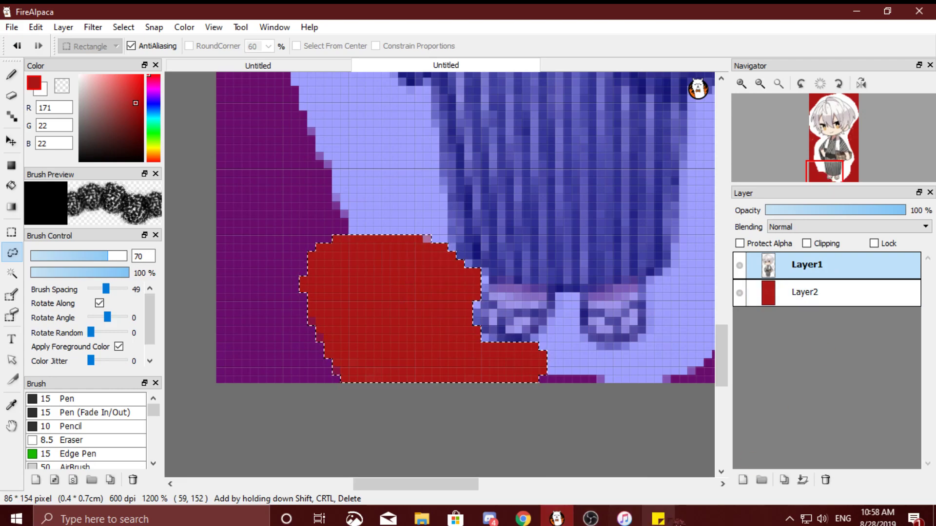
Step: Replace the sticky note's text with "...be sure to do the right layer..."
click(658, 518)
drag(806, 189, 617, 70)
text(...be )
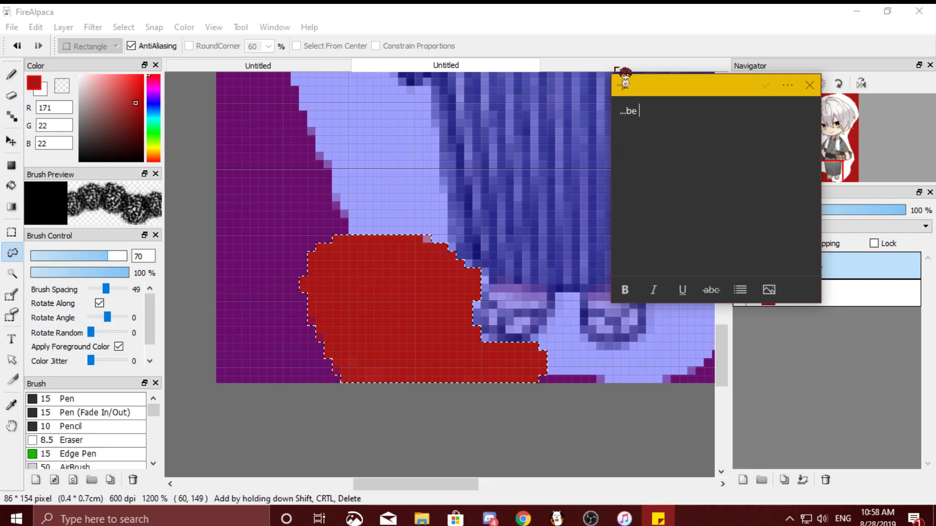
text(sure to do the )
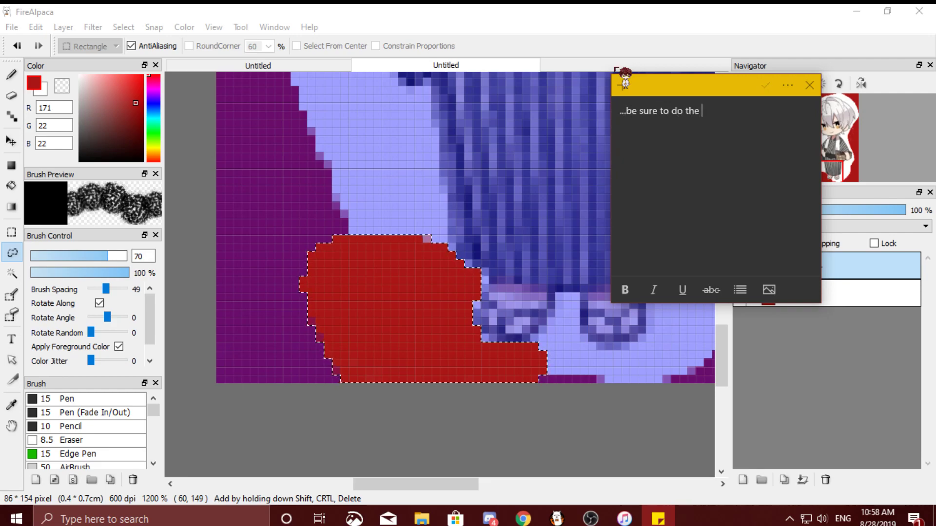
text(right layer..)
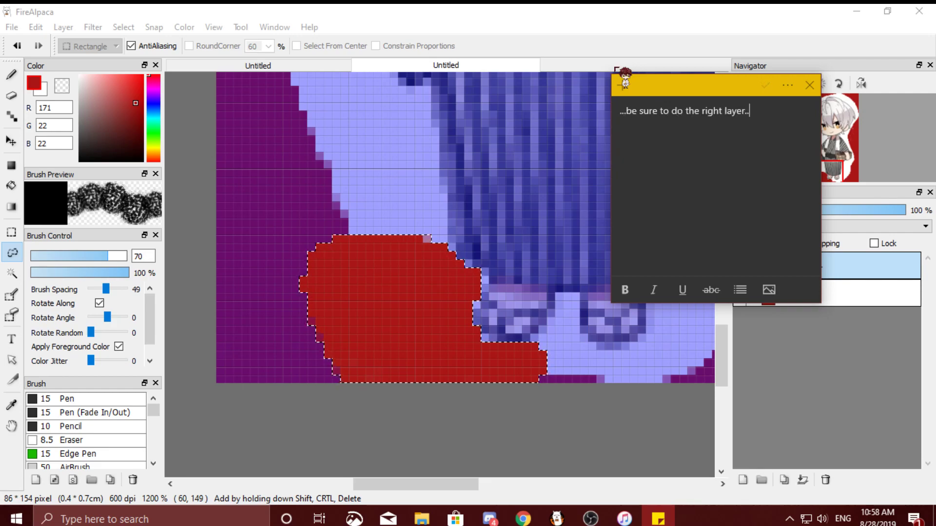
Step: Add "Now, there's no real wrong way to do this. Some people like going through and try and removing it all one shot..." to the note
text(Now, there's no real )
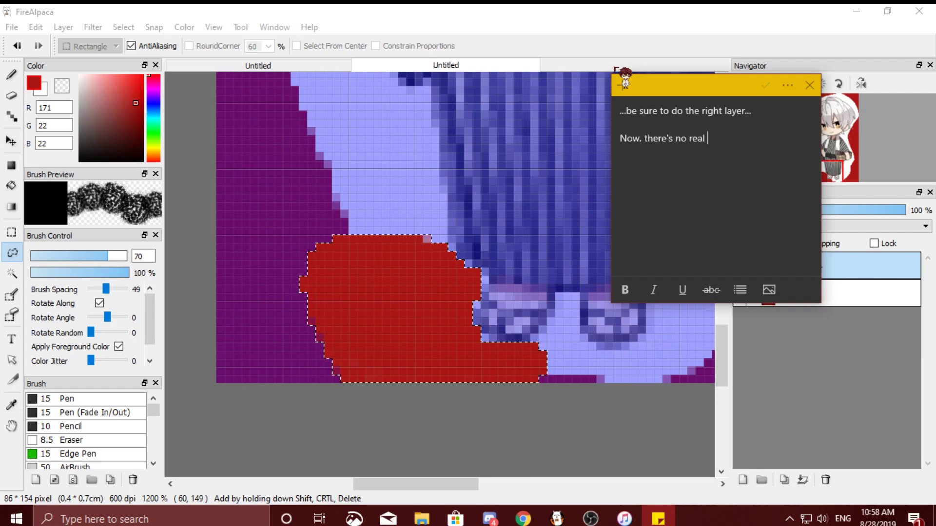
text(wrong way to do this. Some peop)
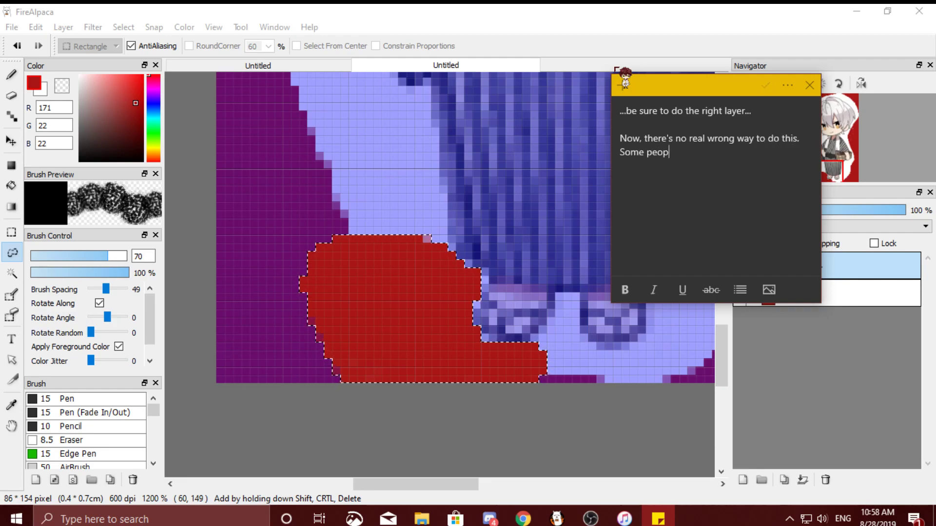
text(le like going through and)
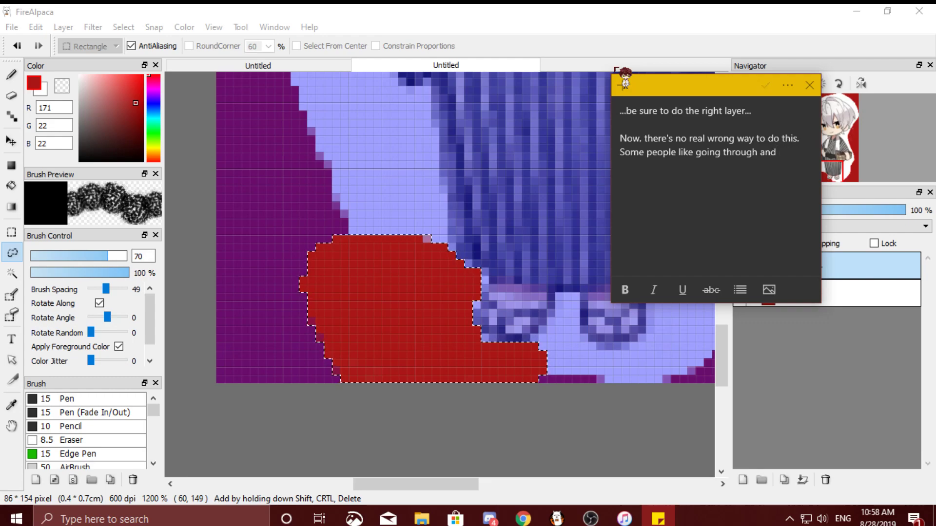
text( try )
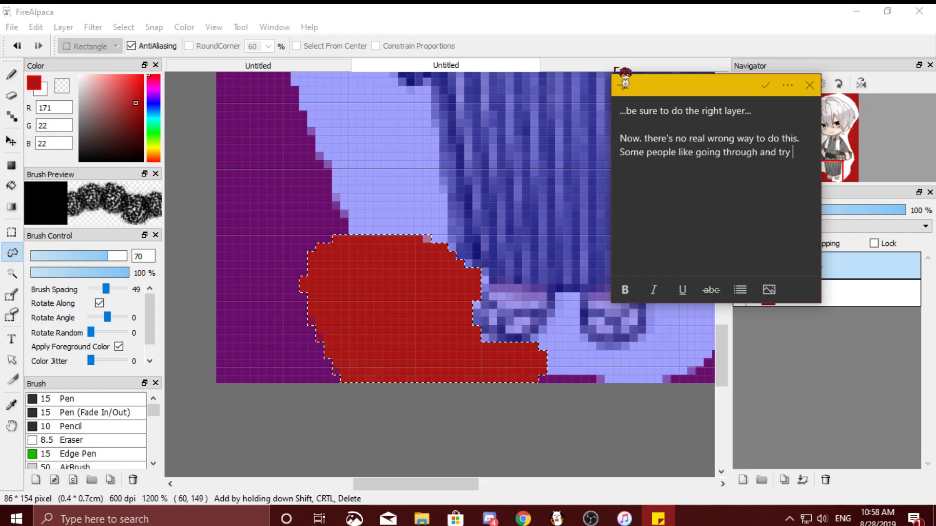
text(and removing it all one shot...)
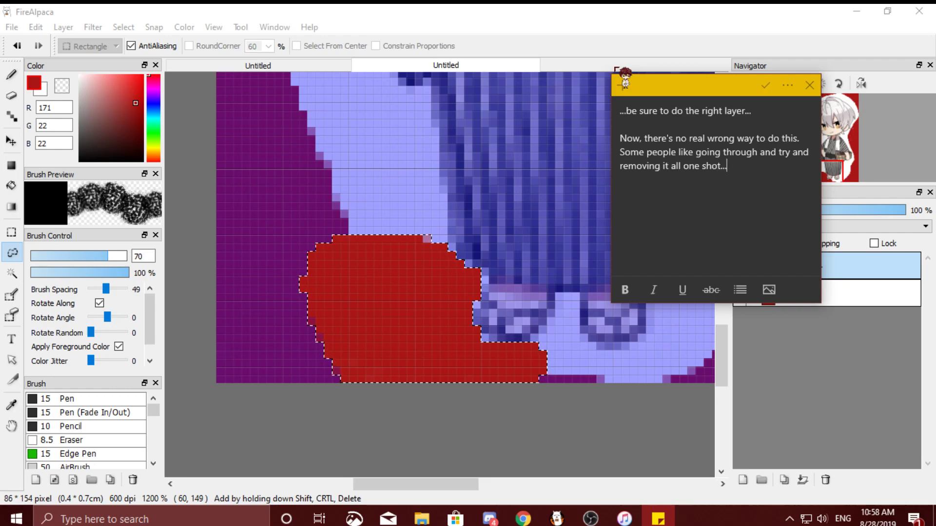
Step: Continue the note with "I like smaller sweeps...it makes fixing mistakes easier" and start a new line
text(I like smaller )
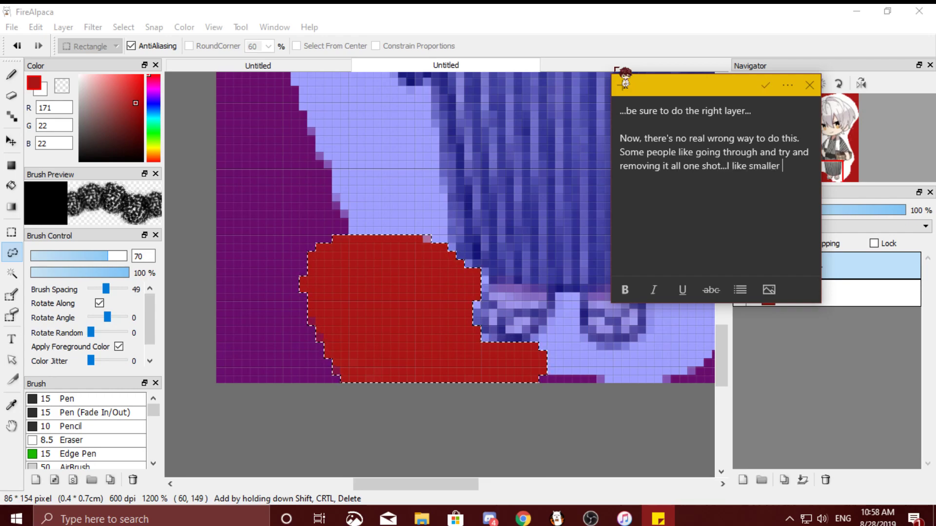
text(sweet)
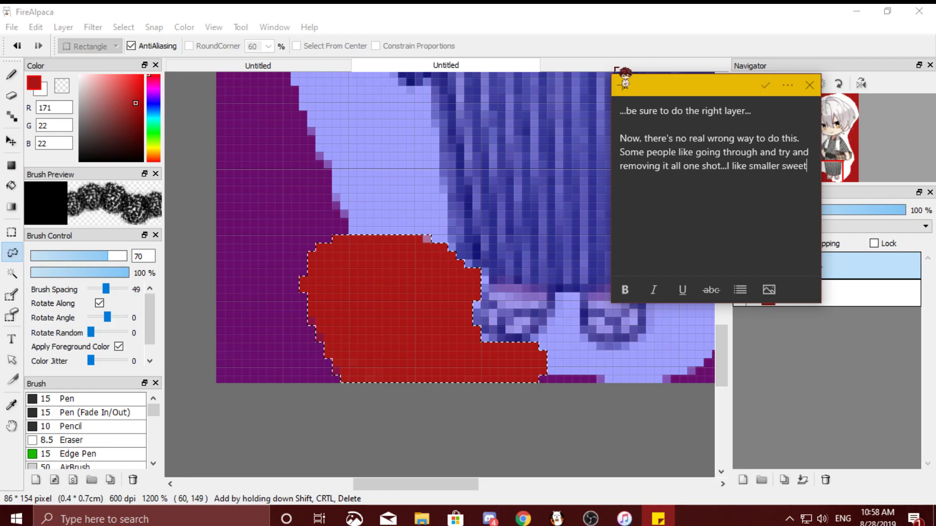
text(s..)
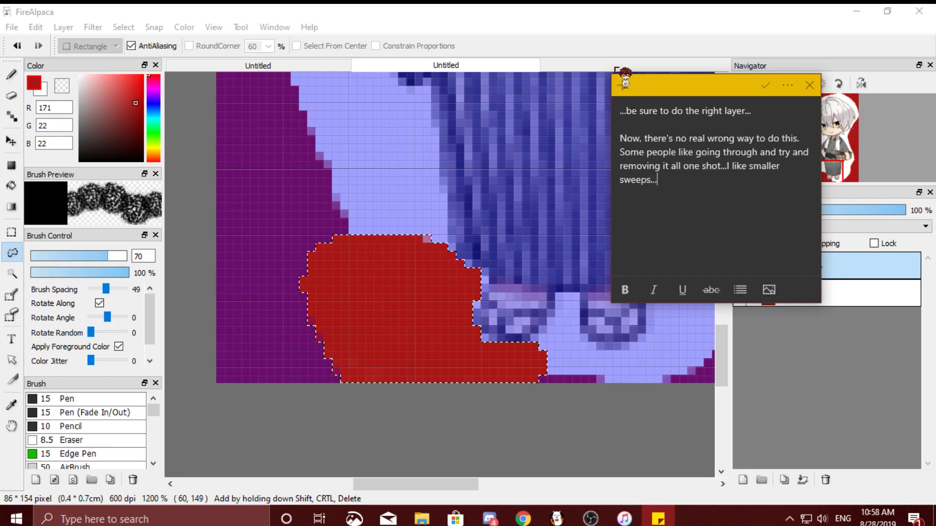
text(.it makes fixing mistakes easier)
key(Return)
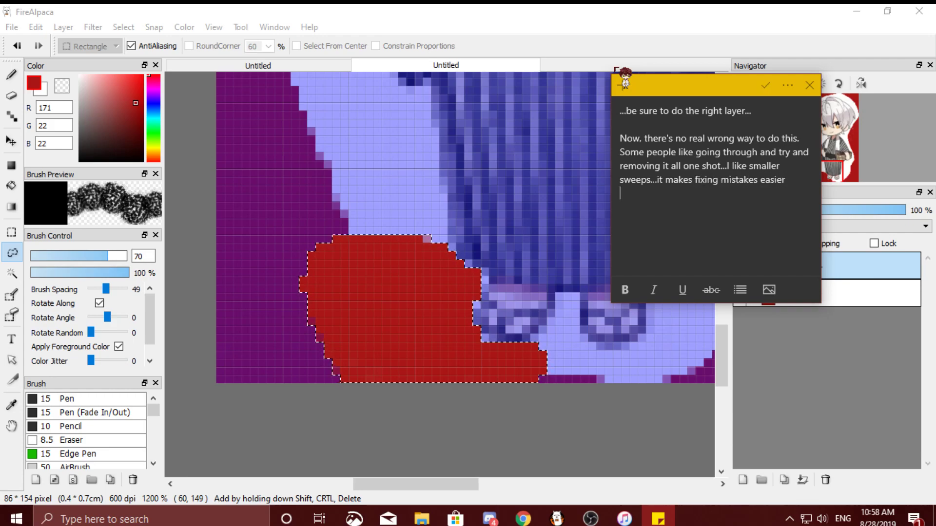
Step: Back in FireAlpaca, lasso the white area between and beneath the character's feet and delete it from Layer1
click(651, 13)
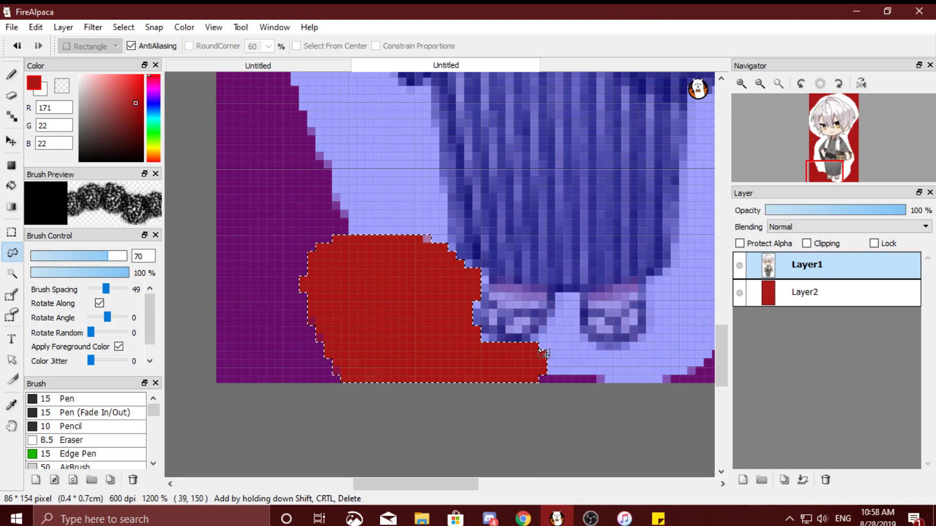
mouse_move(554, 314)
mouse_down()
mouse_move(559, 294)
mouse_move(581, 295)
mouse_up()
mouse_move(583, 326)
mouse_down()
mouse_move(592, 346)
mouse_move(617, 350)
mouse_move(646, 335)
mouse_move(687, 337)
mouse_move(644, 441)
mouse_move(509, 404)
mouse_move(522, 434)
mouse_up()
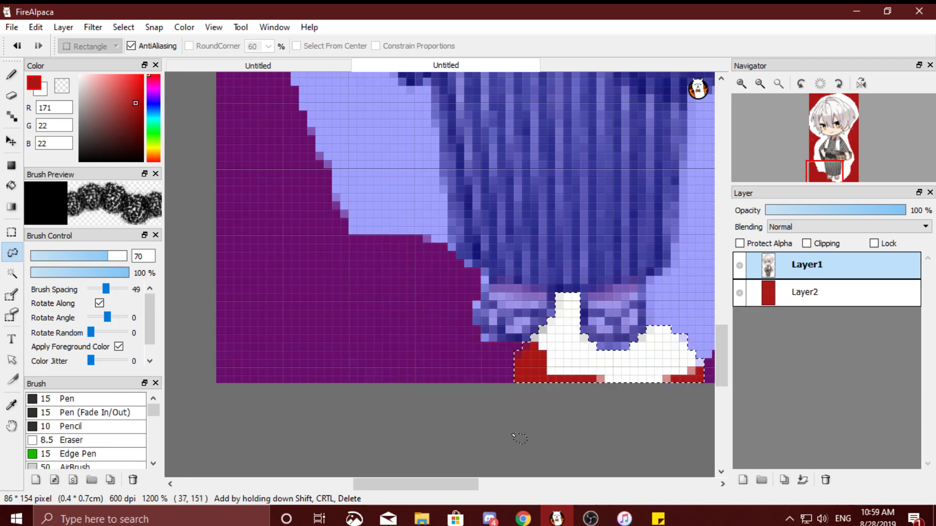
key(Delete)
Step: Lasso the leftover light pixels along the outer edge of the left-hand sandal and remove them from Layer1
scroll(445, 366, down, 3)
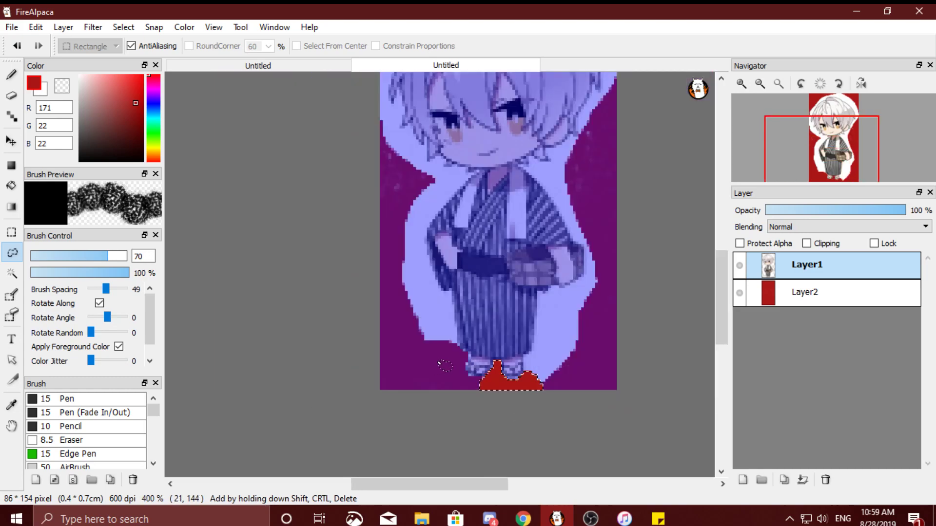
scroll(446, 366, up, 3)
click(507, 289)
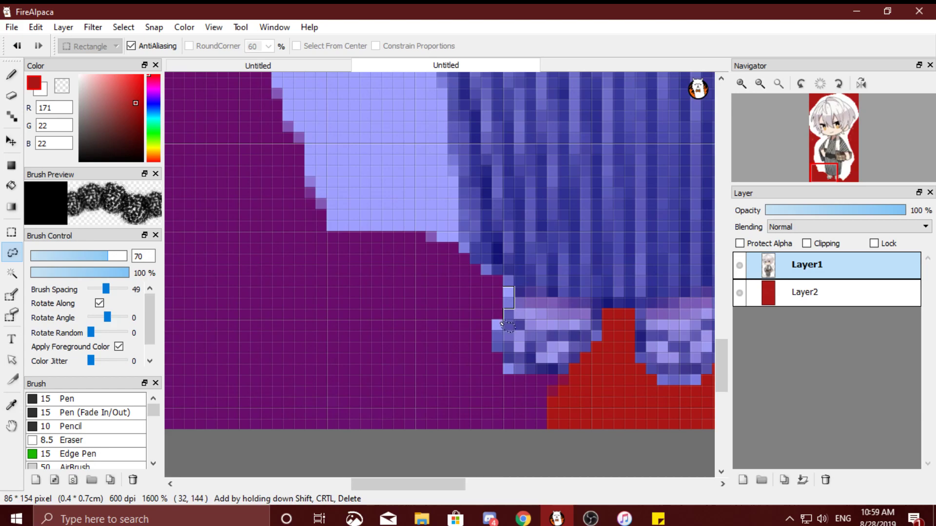
mouse_move(520, 373)
mouse_down()
mouse_move(446, 324)
mouse_move(507, 289)
mouse_up()
Step: Lasso the white area along the robe's left side, from the sleeve down to the hem, and delete it
scroll(390, 210, down, 2)
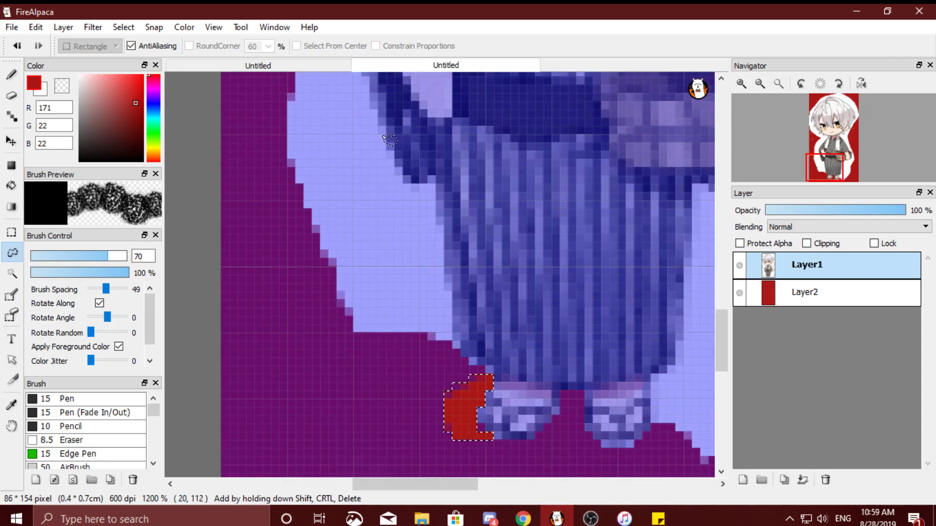
drag(386, 134, 390, 152)
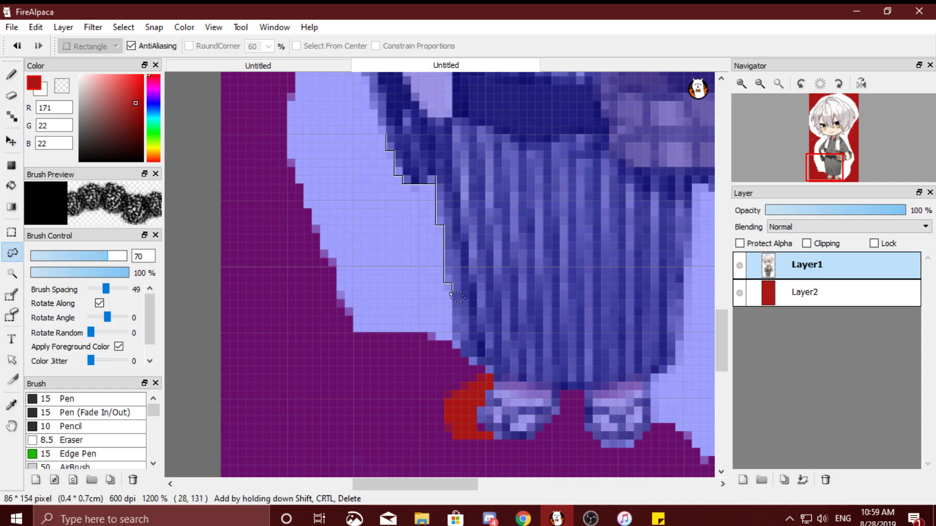
mouse_move(434, 370)
mouse_down()
mouse_move(243, 305)
mouse_move(227, 100)
mouse_move(340, 76)
mouse_move(379, 104)
mouse_move(456, 350)
mouse_up()
key(Delete)
Step: Lasso the white area along the robe's right side, from below the basket down to the feet, and delete it
scroll(277, 268, down, 2)
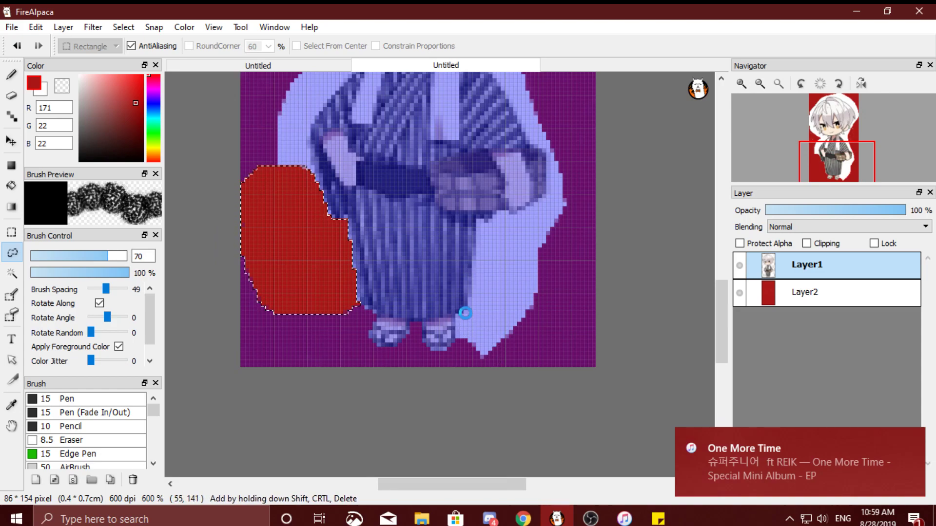
scroll(473, 316, up, 2)
mouse_move(531, 111)
mouse_down()
mouse_move(484, 134)
mouse_move(478, 282)
mouse_move(447, 328)
mouse_move(453, 378)
mouse_move(485, 429)
mouse_move(580, 403)
mouse_move(652, 225)
mouse_move(672, 110)
mouse_move(652, 90)
mouse_move(590, 115)
mouse_move(535, 112)
mouse_up()
key(Delete)
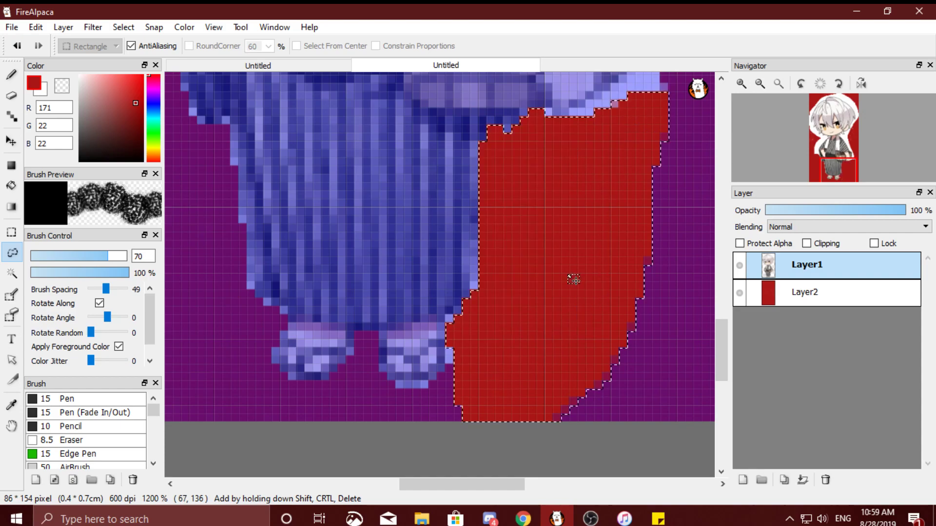
Step: Delete the small stray patch near the canvas's lower right edge and the leftover pixels beside the right-hand sandal
key(ctrl+z)
mouse_move(692, 333)
mouse_down()
mouse_move(672, 343)
mouse_move(688, 381)
mouse_up()
key(Delete)
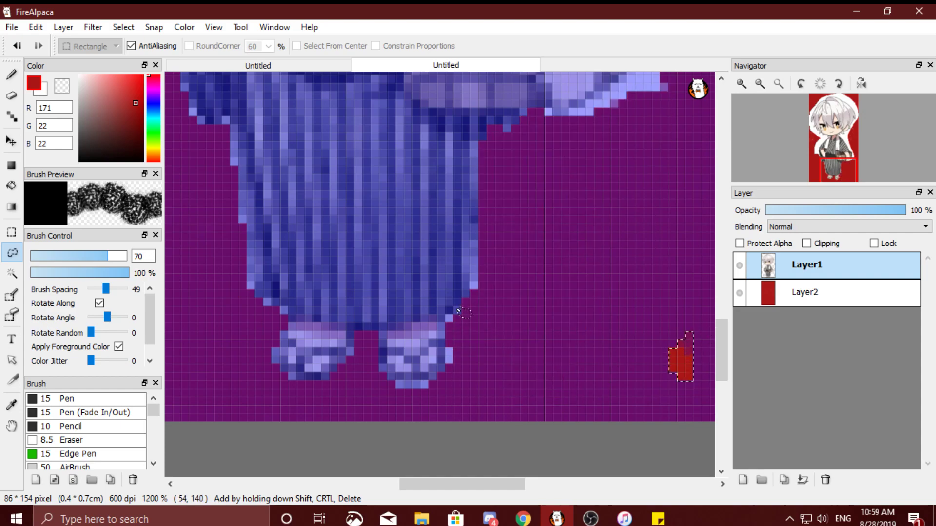
key(ctrl+d)
drag(448, 355, 518, 322)
key(Delete)
Step: Lasso the white area around the outside of the hand and sleeve beside the basket and remove it from Layer1
scroll(533, 240, down, 3)
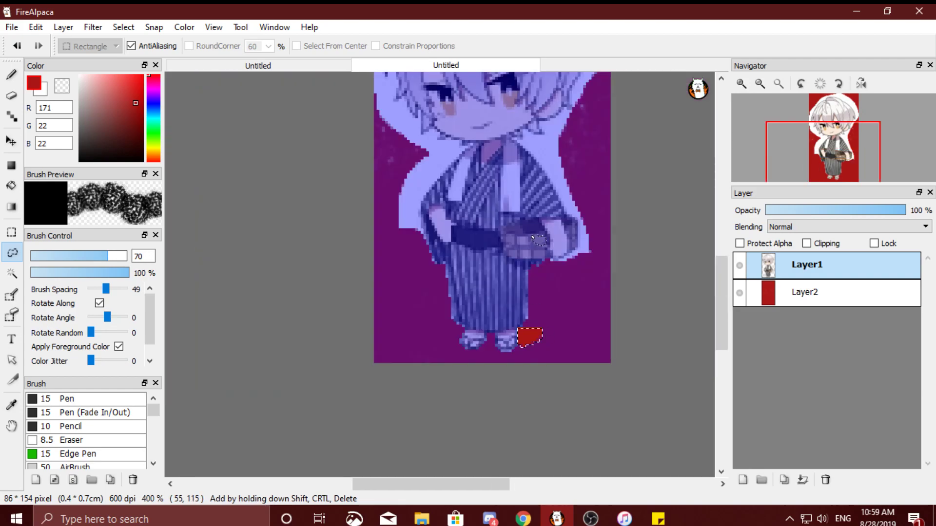
scroll(592, 263, up, 3)
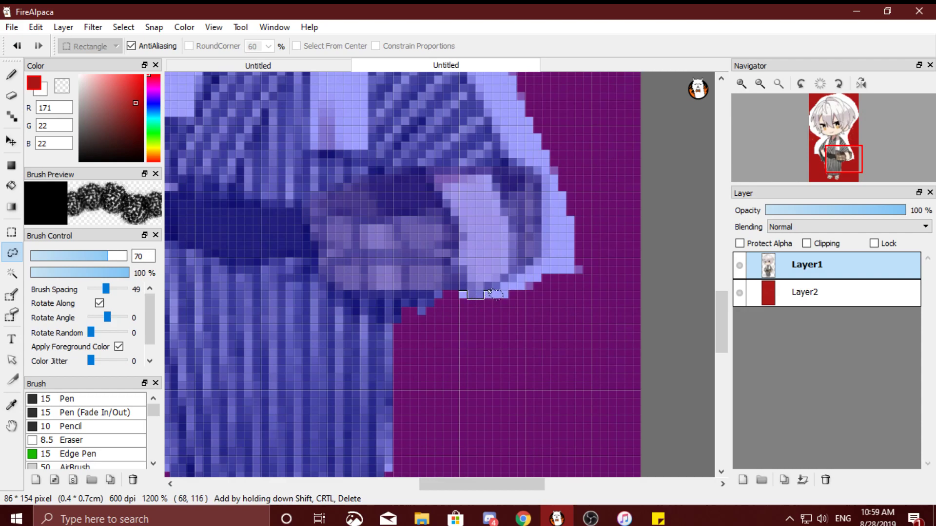
mouse_move(508, 284)
mouse_down()
mouse_move(532, 269)
mouse_move(550, 222)
mouse_move(555, 147)
mouse_move(584, 326)
mouse_move(462, 295)
mouse_up()
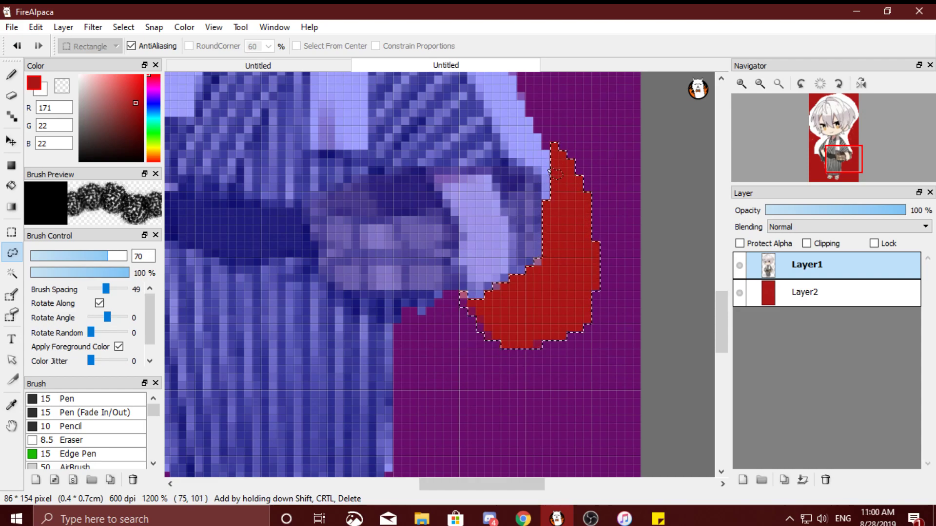
Step: Lasso the white strip along the right-hand sleeve above the basket hand and delete it from Layer1
click(484, 103)
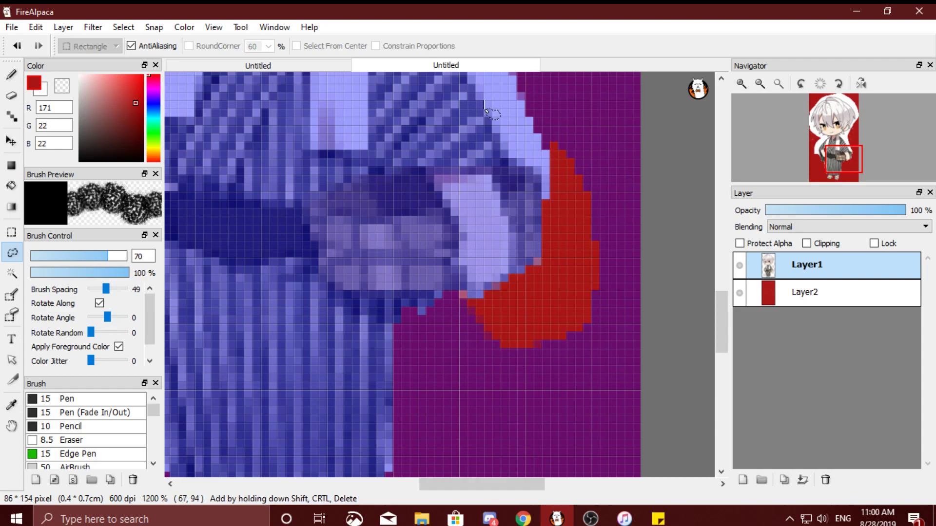
drag(510, 153, 521, 168)
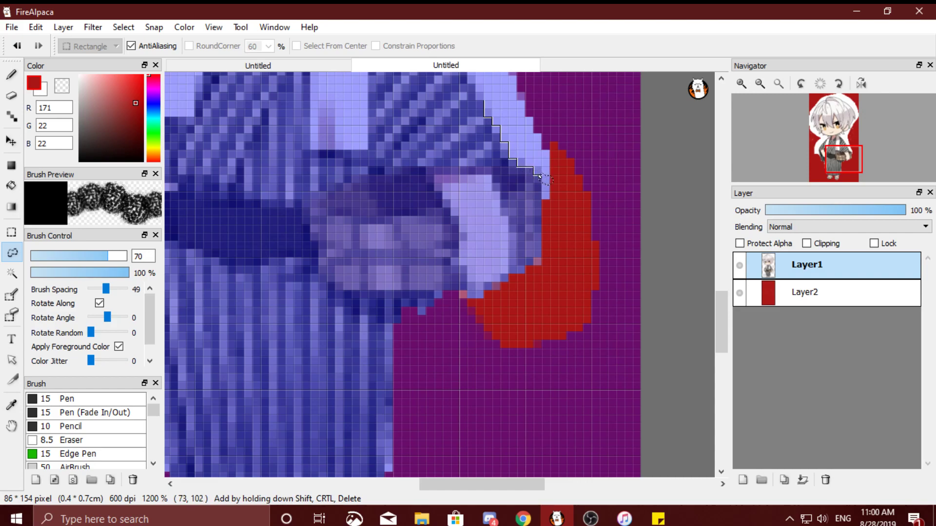
mouse_move(546, 197)
mouse_down()
mouse_move(579, 172)
mouse_move(581, 122)
mouse_move(543, 77)
mouse_move(496, 66)
mouse_move(485, 103)
mouse_up()
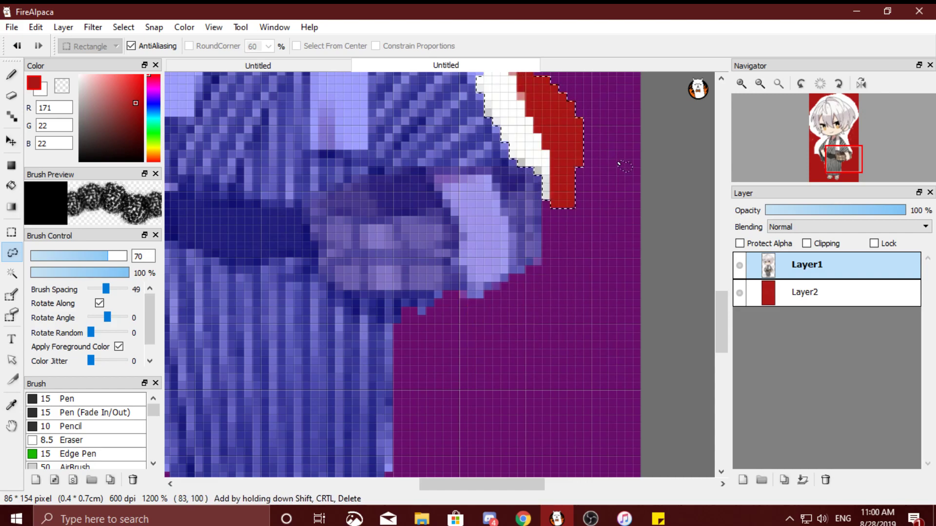
scroll(531, 141, down, 3)
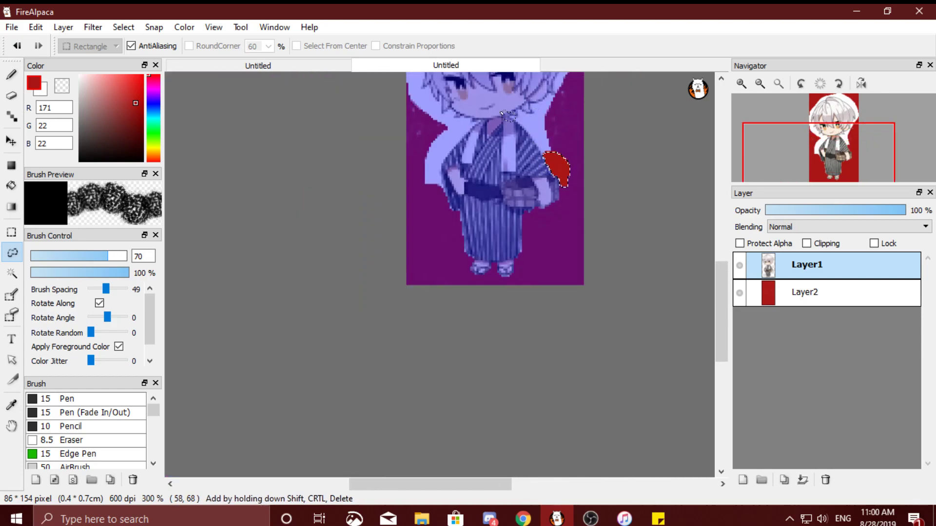
Step: Lasso the white area outside the left-hand sleeve, from the shoulder down past the elbow, and delete it
scroll(487, 132, up, 2)
scroll(385, 207, up, 2)
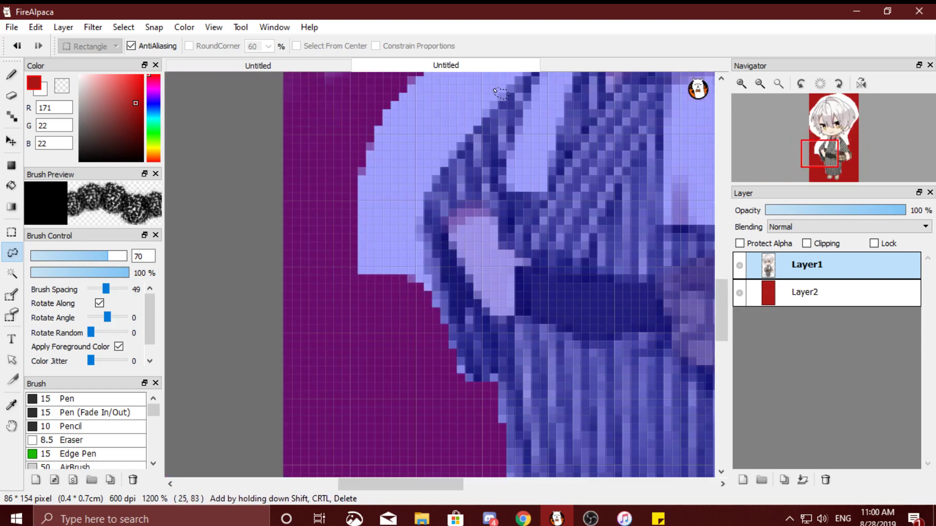
drag(446, 165, 427, 196)
mouse_move(424, 233)
mouse_down()
mouse_move(438, 299)
mouse_move(323, 303)
mouse_move(263, 216)
mouse_move(293, 106)
mouse_move(355, 45)
mouse_move(417, 39)
mouse_move(502, 90)
mouse_up()
key(Delete)
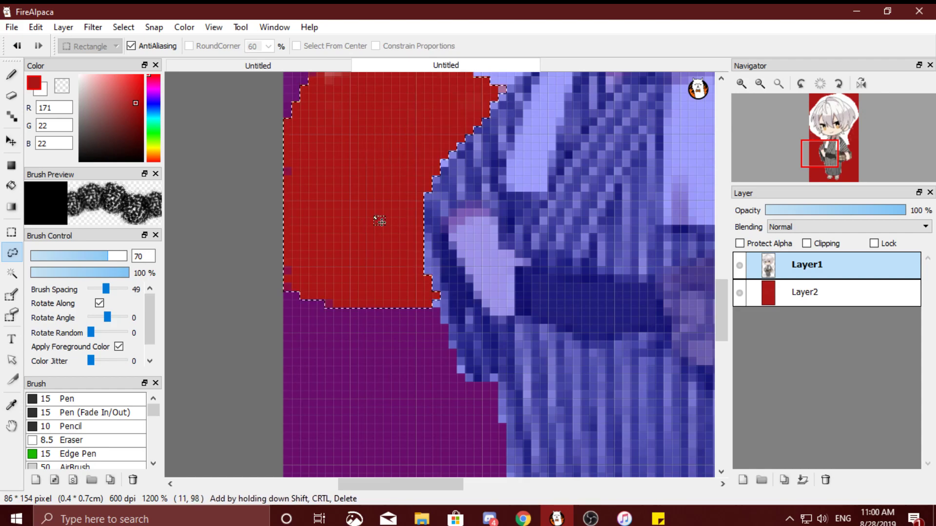
Step: Lasso the white area between the left-hand hair tips, the chin and the shoulder, and delete it
scroll(379, 220, down, 4)
scroll(361, 195, up, 3)
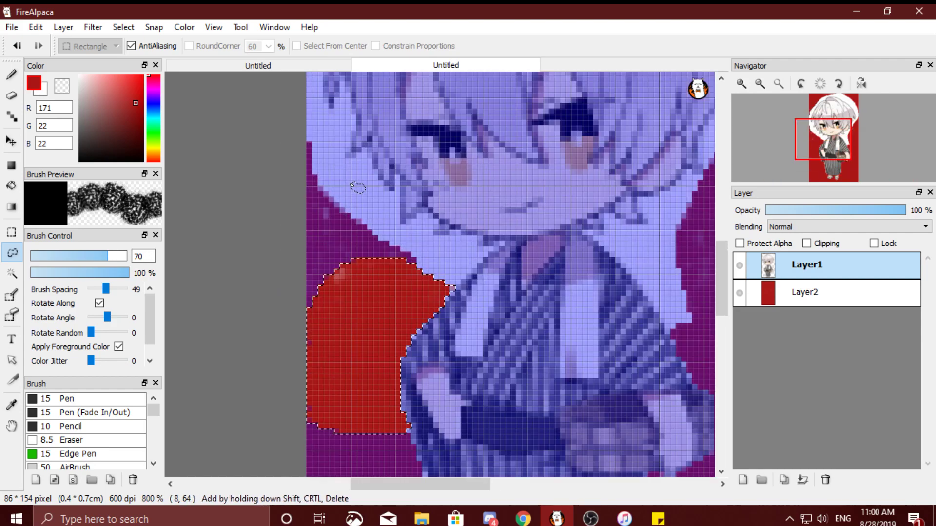
mouse_move(301, 164)
mouse_down()
mouse_move(336, 165)
mouse_move(363, 150)
mouse_up()
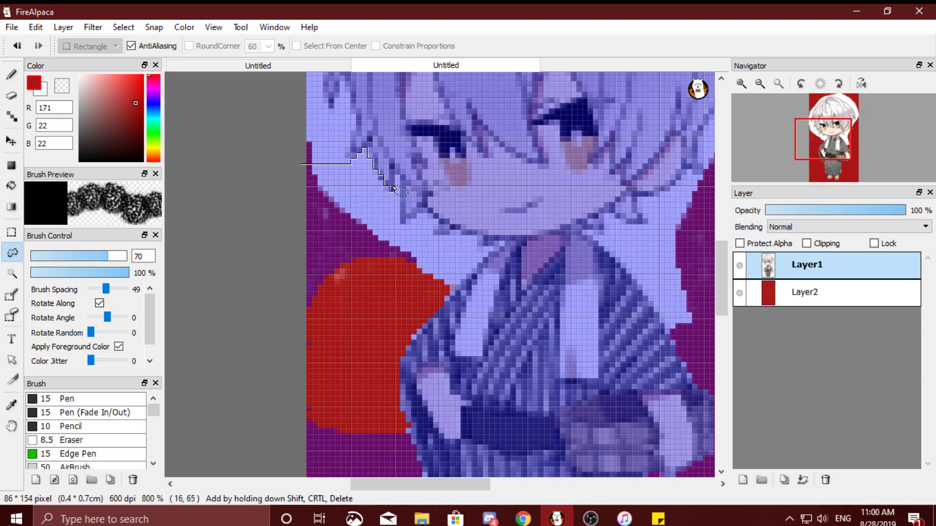
drag(403, 225, 415, 213)
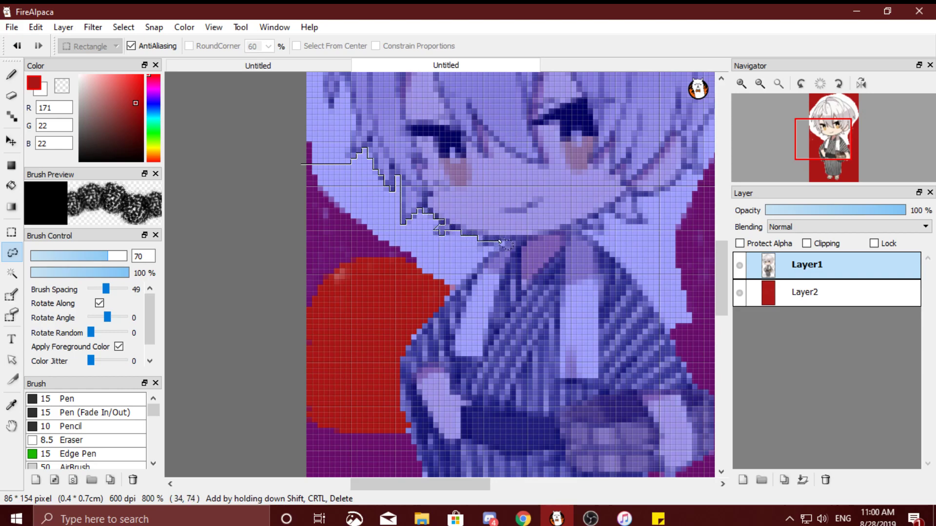
mouse_move(470, 285)
mouse_down()
mouse_move(442, 300)
mouse_move(309, 276)
mouse_move(287, 168)
mouse_up()
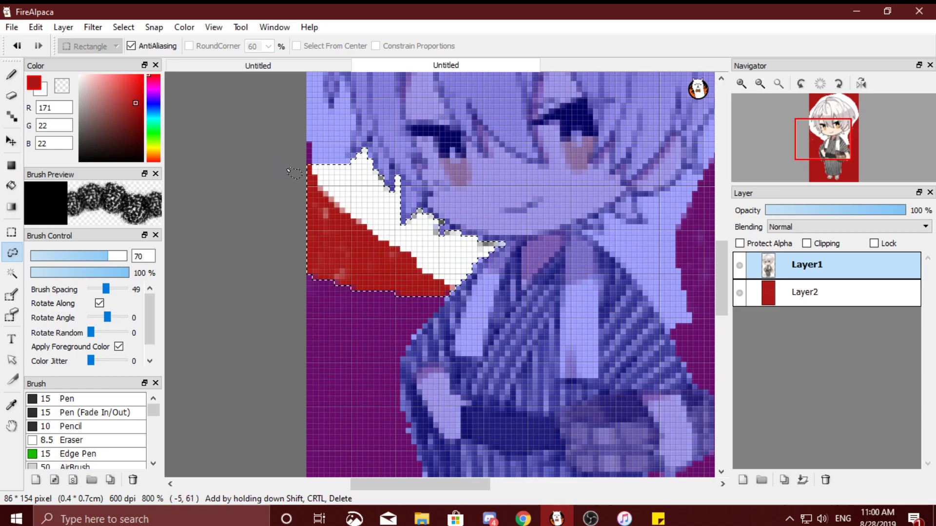
key(Delete)
Step: Lasso the white area between the chin, the right-hand hair tips and the right-hand shoulder, and delete it
scroll(466, 230, down, 2)
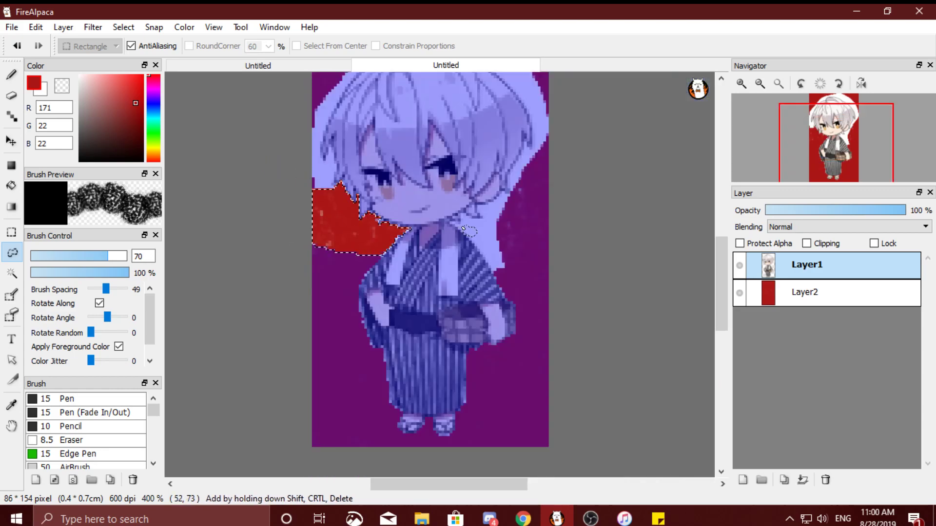
scroll(490, 223, up, 3)
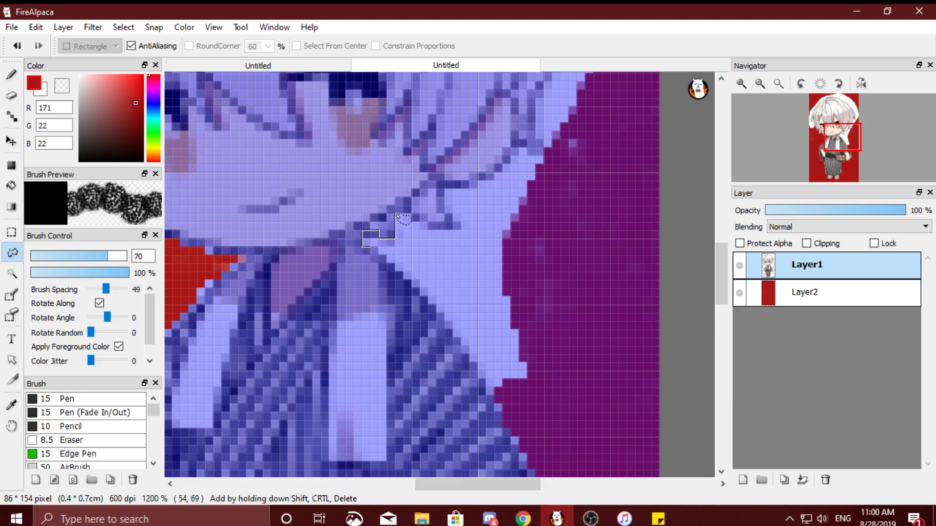
mouse_move(412, 215)
mouse_down()
mouse_move(460, 231)
mouse_move(447, 189)
mouse_move(491, 179)
mouse_move(526, 149)
mouse_move(541, 155)
mouse_move(562, 175)
mouse_move(571, 340)
mouse_up()
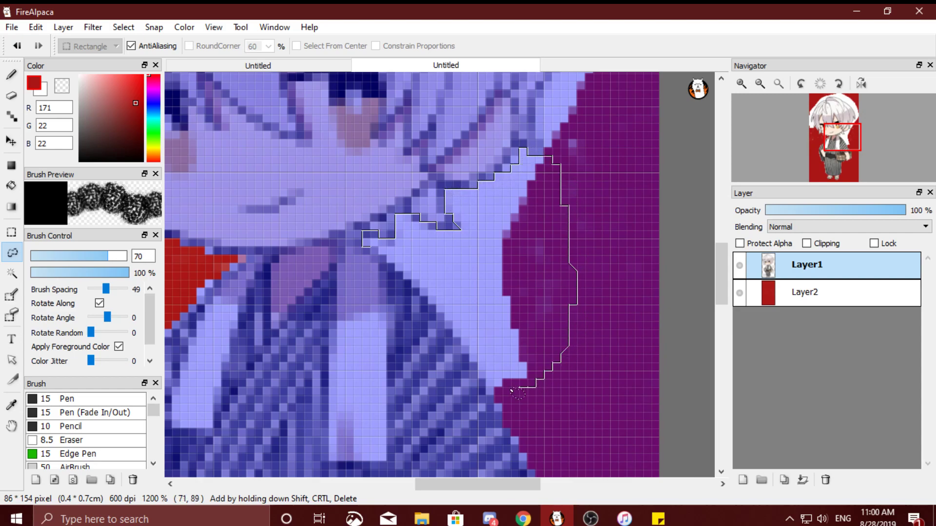
drag(487, 386, 432, 305)
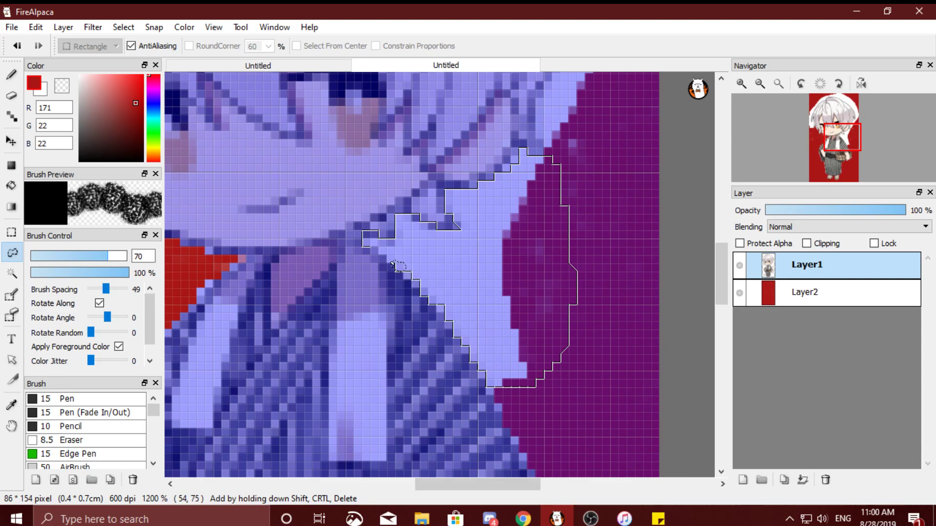
drag(375, 250, 367, 244)
scroll(367, 244, down, 1)
key(Delete)
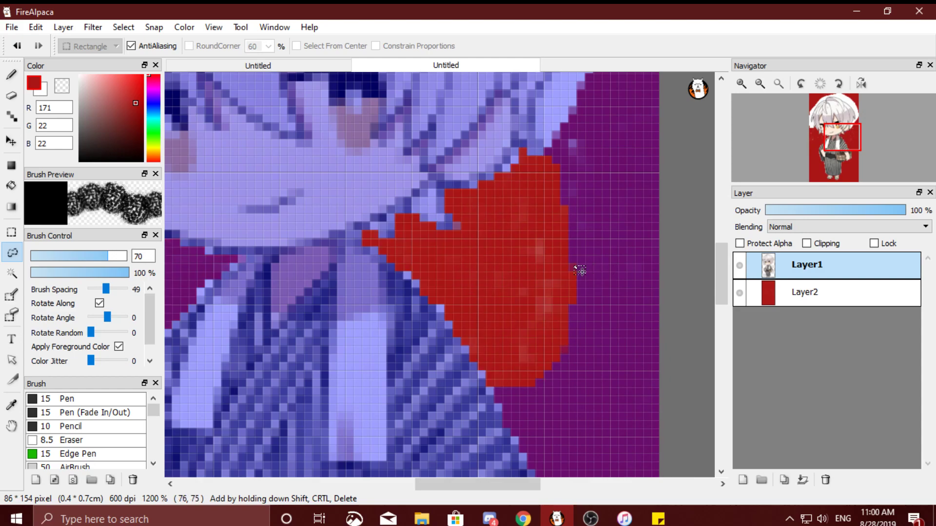
Step: Lasso the white area along the lower right side of the hair, following the strand tips, and delete it
scroll(512, 270, down, 1)
scroll(512, 270, up, 2)
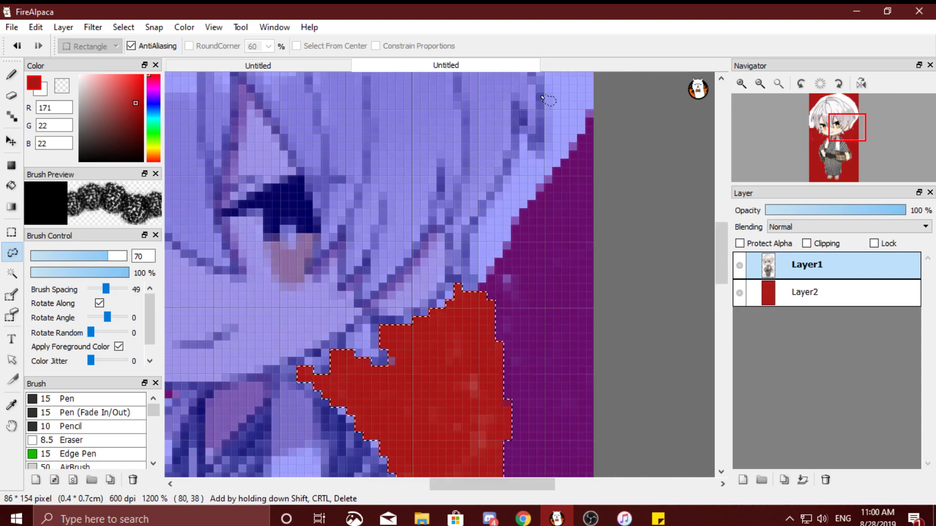
mouse_move(545, 100)
mouse_down()
mouse_move(548, 151)
mouse_move(537, 155)
mouse_move(522, 131)
mouse_move(473, 237)
mouse_up()
mouse_move(480, 285)
mouse_down()
mouse_move(478, 341)
mouse_move(527, 400)
mouse_move(620, 386)
mouse_move(643, 178)
mouse_move(633, 118)
mouse_move(614, 77)
mouse_move(590, 68)
mouse_move(568, 75)
mouse_move(545, 103)
mouse_up()
key(Delete)
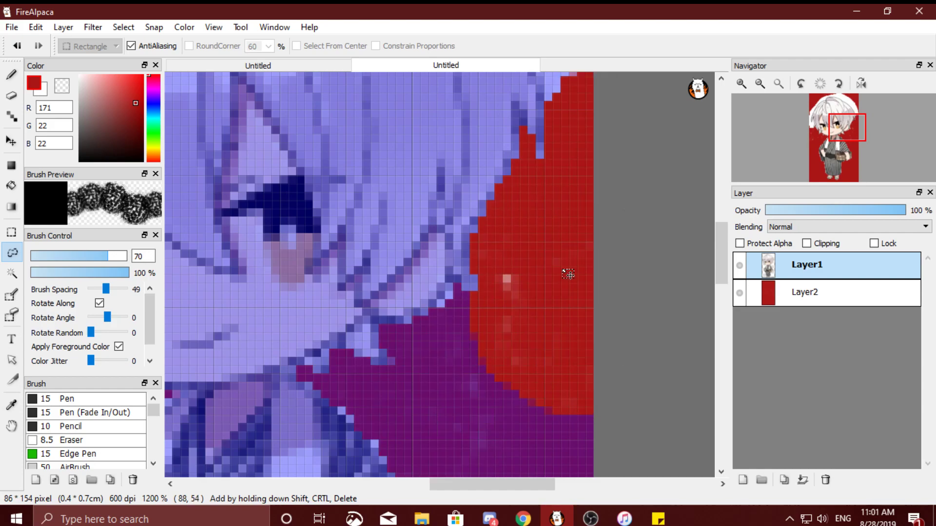
Step: Lasso the white area outside the upper right curve of the hair, delete it and clear the selection
scroll(569, 271, down, 3)
scroll(569, 271, up, 2)
key(ctrl+d)
drag(433, 118, 488, 153)
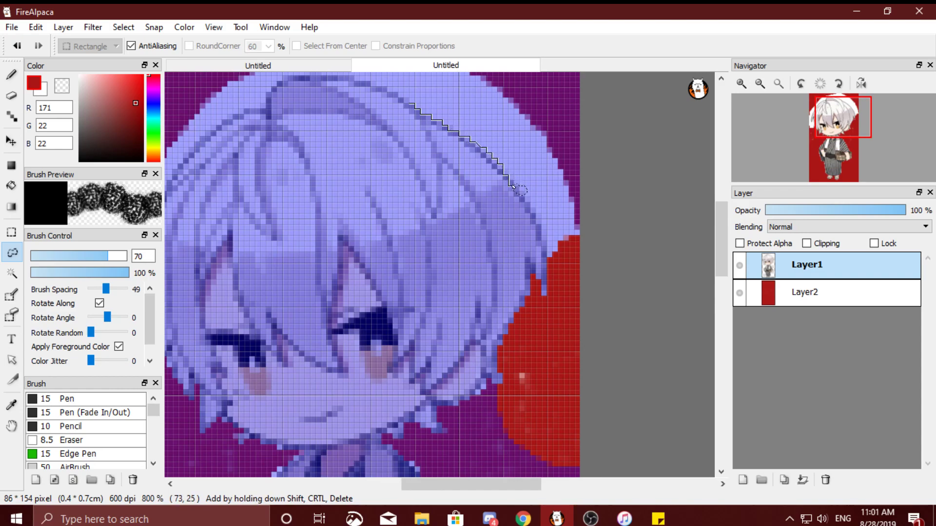
mouse_move(531, 208)
mouse_down()
mouse_move(552, 264)
mouse_move(625, 243)
mouse_move(620, 137)
mouse_move(575, 67)
mouse_move(481, 61)
mouse_move(439, 80)
mouse_up()
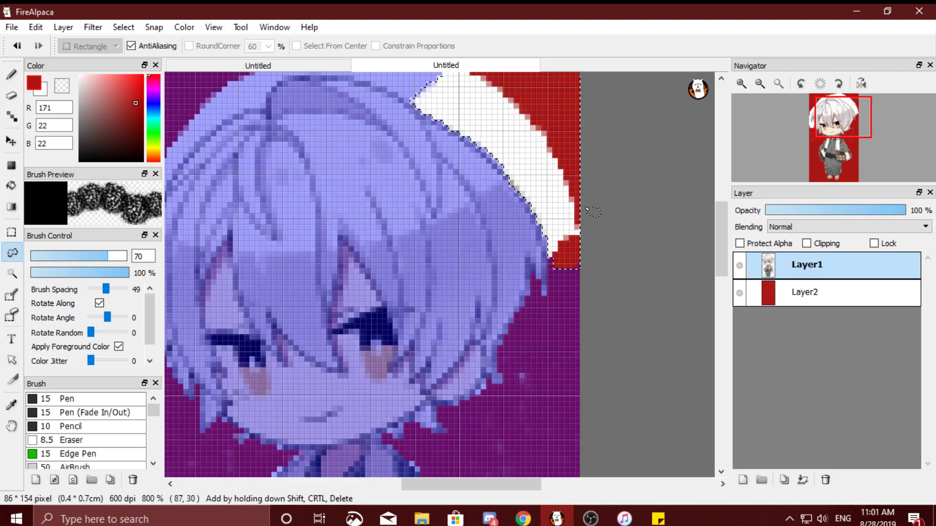
key(Delete)
key(ctrl+d)
key(ctrl+z)
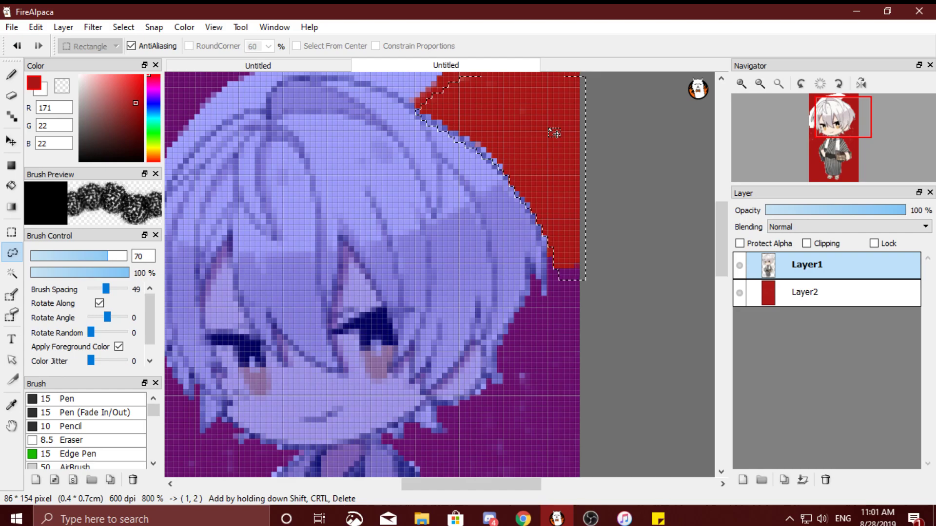
scroll(556, 132, down, 3)
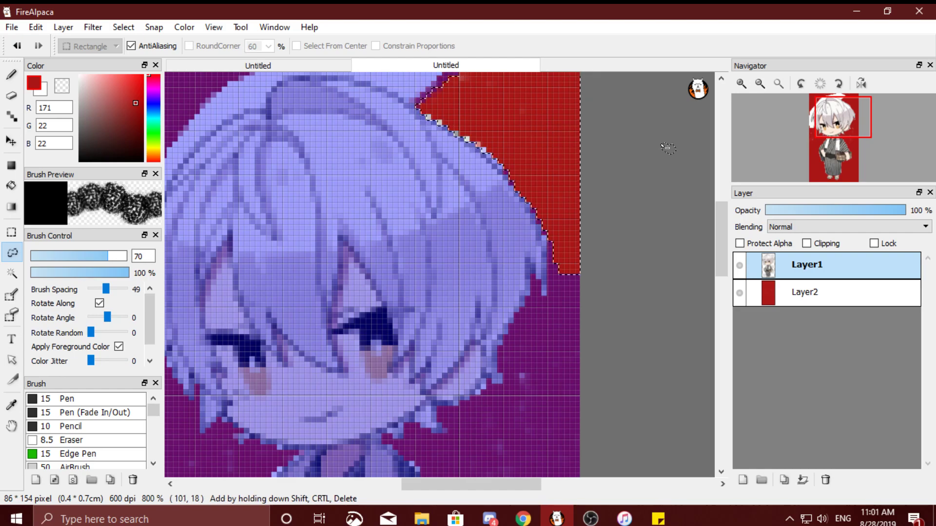
scroll(613, 143, up, 3)
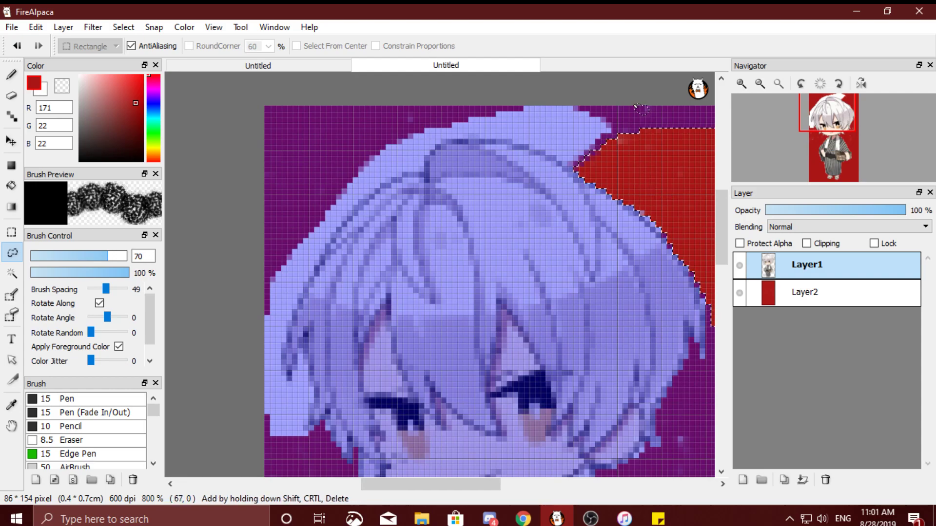
key(ctrl+d)
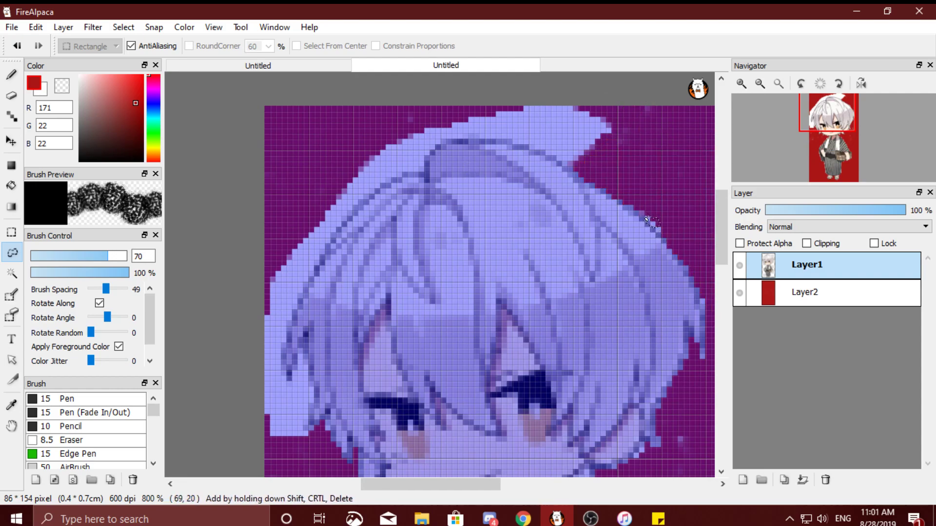
Step: Lasso the few stray white pixels on the hair's upper right edge and delete them
drag(669, 228, 648, 212)
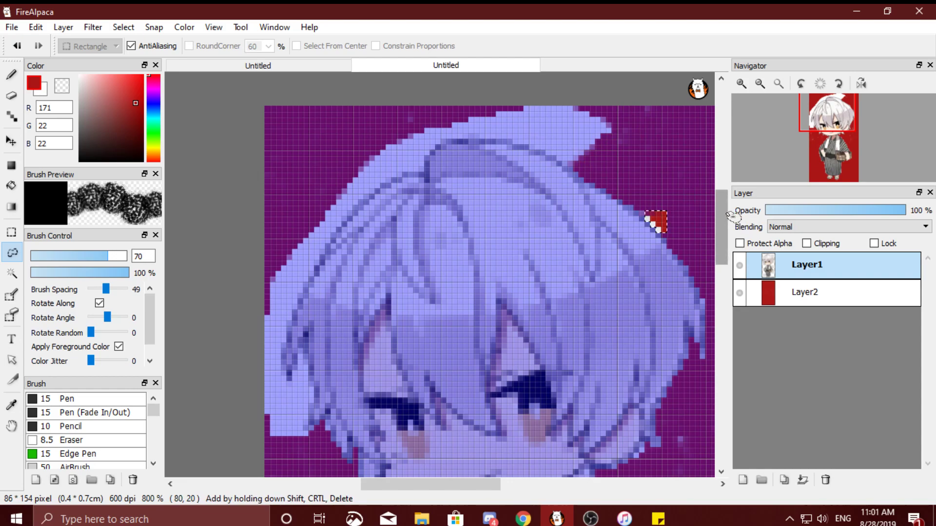
key(Delete)
drag(463, 140, 474, 142)
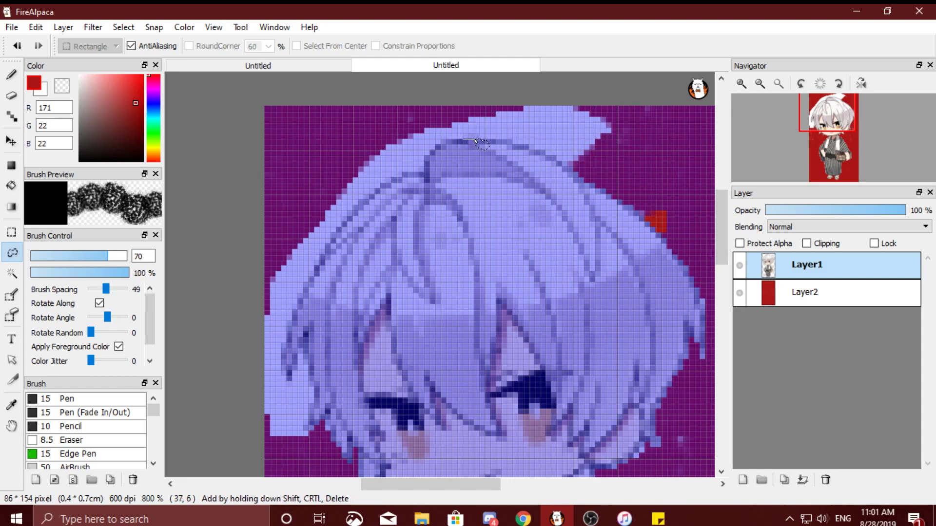
key(ctrl+z)
key(ctrl+z)
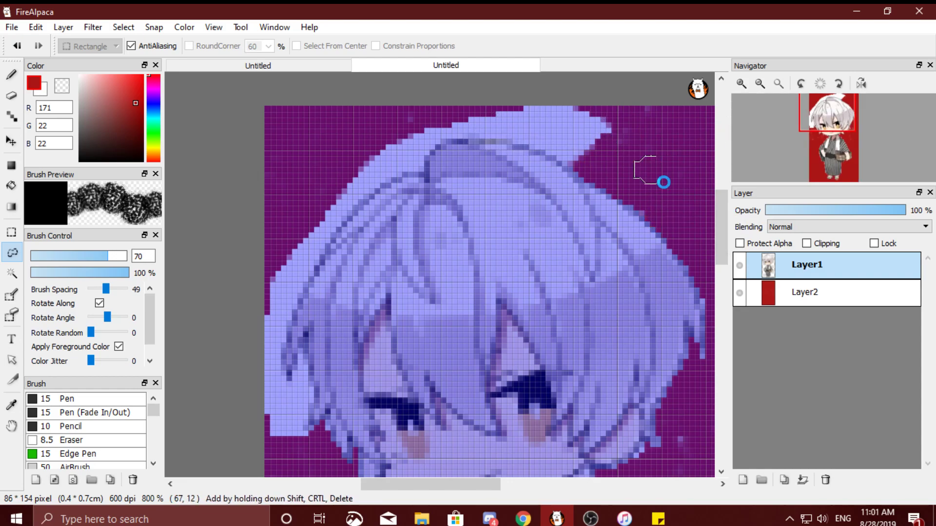
Step: Lasso the white area above the crown of the head, delete it and drop the selection
mouse_move(478, 140)
mouse_down()
mouse_move(576, 169)
mouse_move(631, 169)
mouse_move(666, 114)
mouse_move(566, 78)
mouse_move(502, 78)
mouse_move(429, 97)
mouse_move(418, 138)
mouse_up()
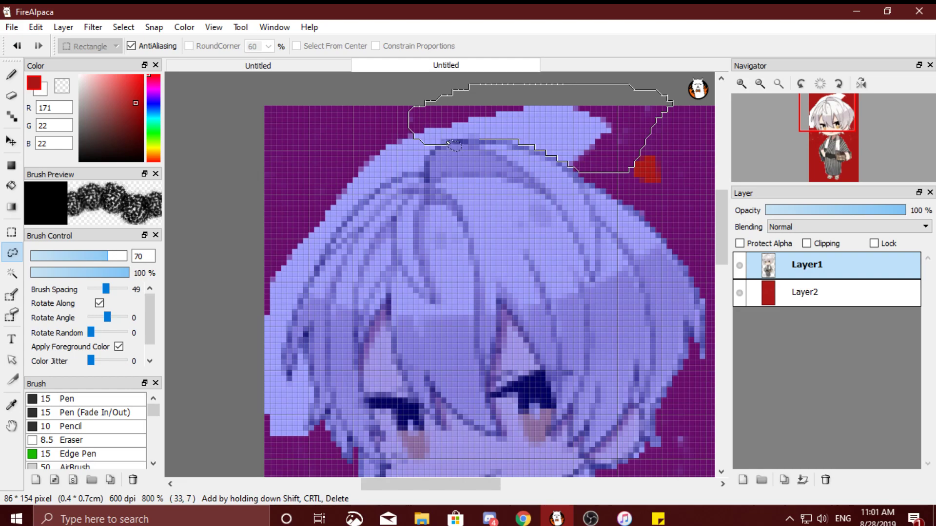
drag(480, 140, 480, 140)
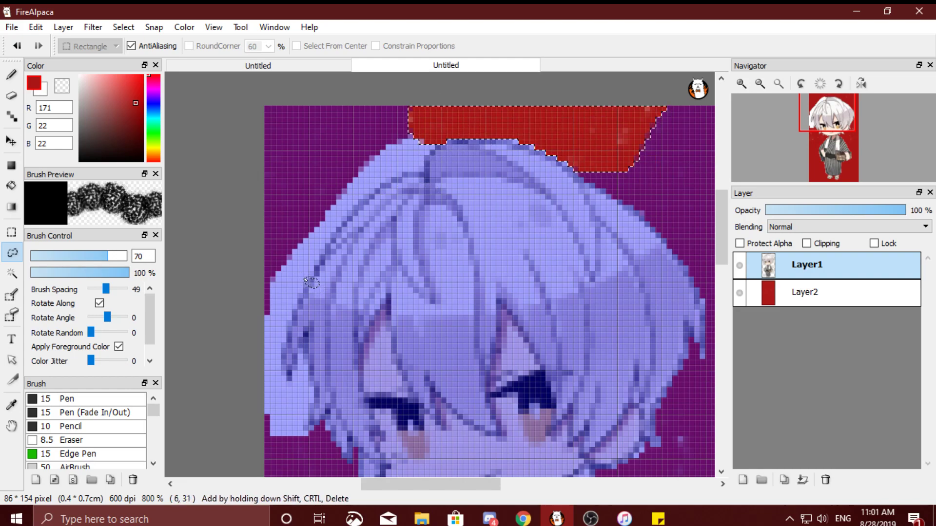
key(ctrl+z)
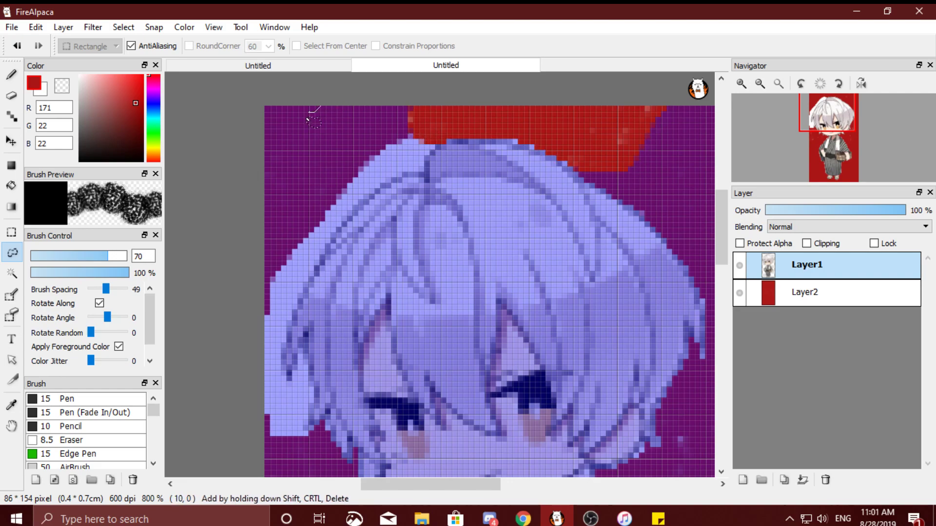
Step: Lasso the white area along the hair's left side, from the crown down to the side lock, and delete it
drag(441, 146, 422, 170)
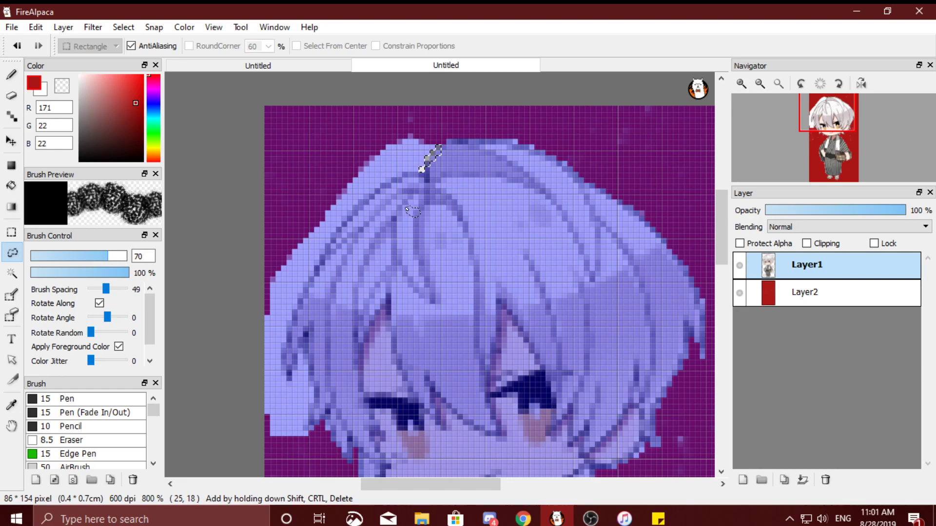
mouse_move(409, 209)
mouse_down()
mouse_move(416, 90)
mouse_move(438, 132)
mouse_move(421, 113)
mouse_move(400, 127)
mouse_move(440, 146)
mouse_move(422, 172)
mouse_move(377, 190)
mouse_up()
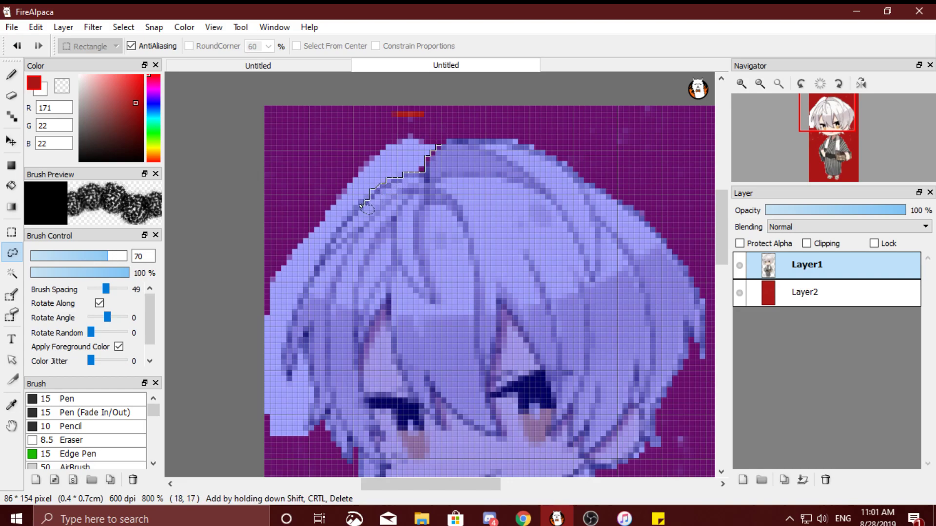
drag(323, 257, 316, 271)
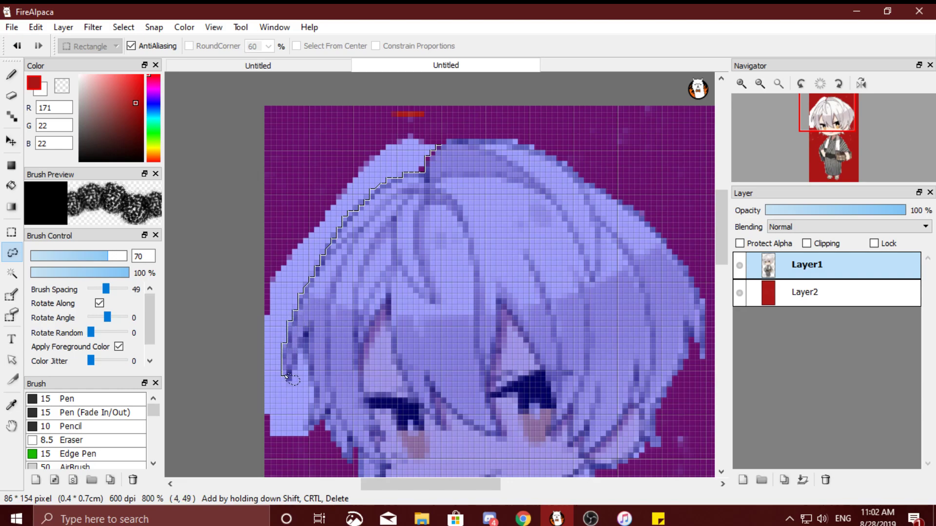
mouse_move(288, 406)
mouse_down()
mouse_move(219, 209)
mouse_move(285, 88)
mouse_move(445, 80)
mouse_up()
key(Delete)
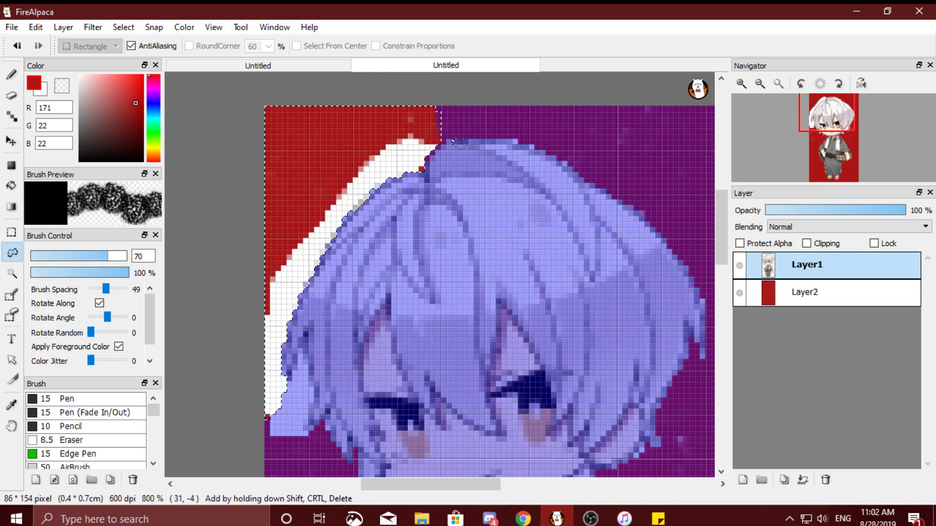
Step: Lasso the leftover white patch beside the lower end of the left side lock and delete it
scroll(362, 168, down, 2)
scroll(350, 131, up, 1)
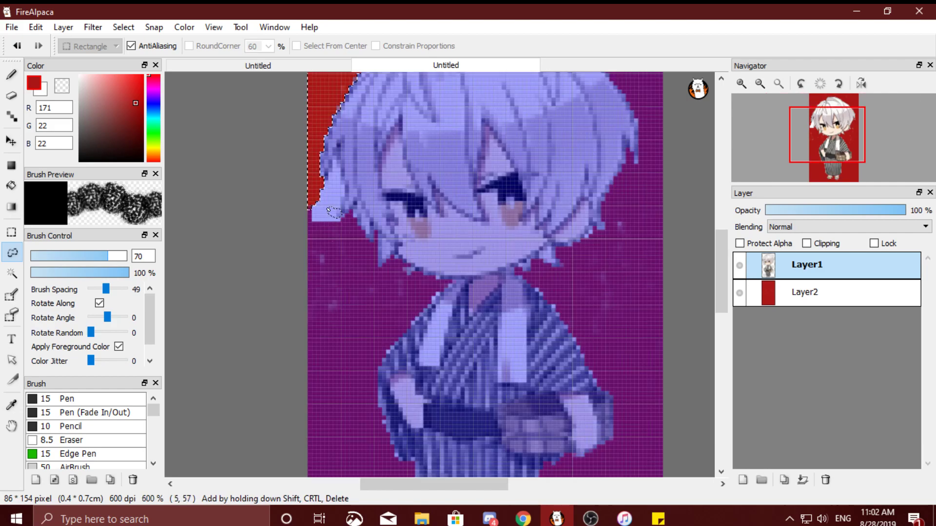
scroll(325, 174, up, 2)
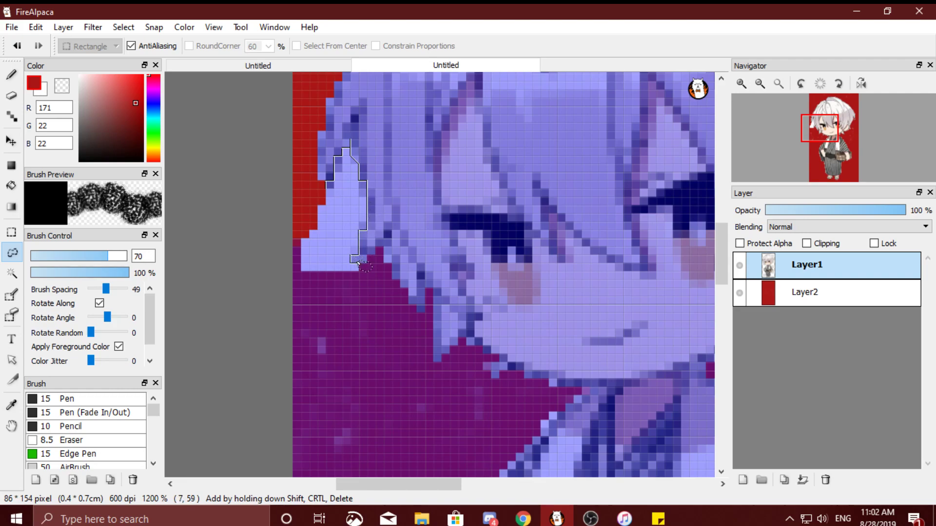
mouse_move(289, 282)
mouse_down()
mouse_move(292, 169)
mouse_move(308, 187)
mouse_move(291, 248)
mouse_up()
scroll(293, 249, down, 3)
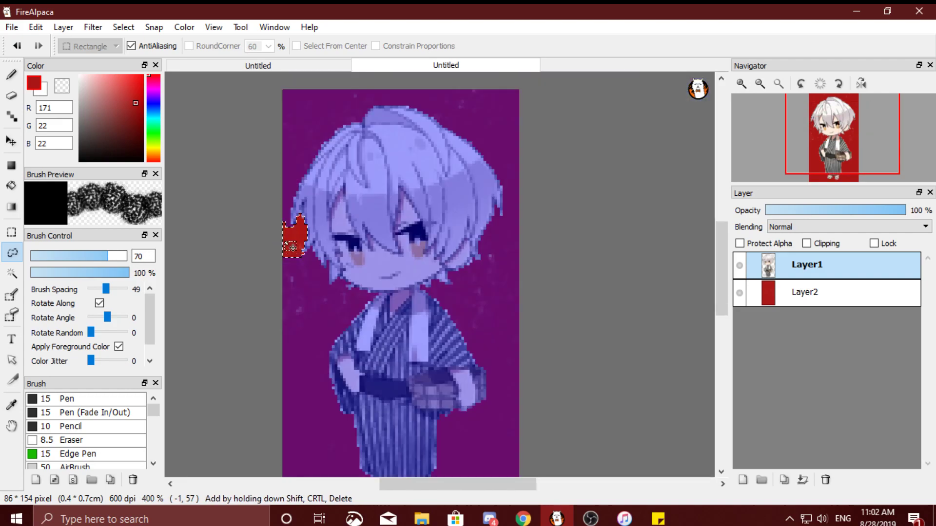
scroll(292, 249, down, 2)
scroll(390, 195, up, 1)
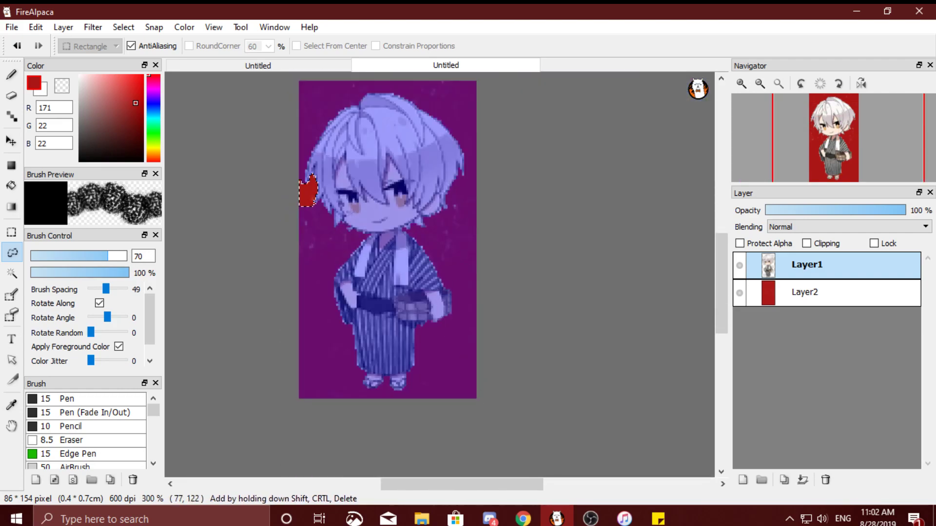
Step: Replace the sticky note's text with "Now we got him cut out, let's give him a pointer and make him an official cursor."
click(658, 519)
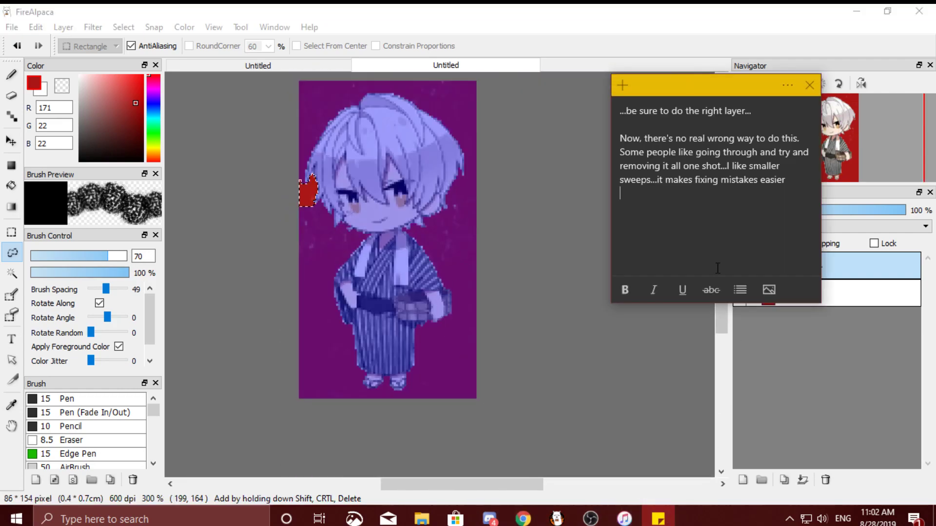
drag(802, 190, 554, 52)
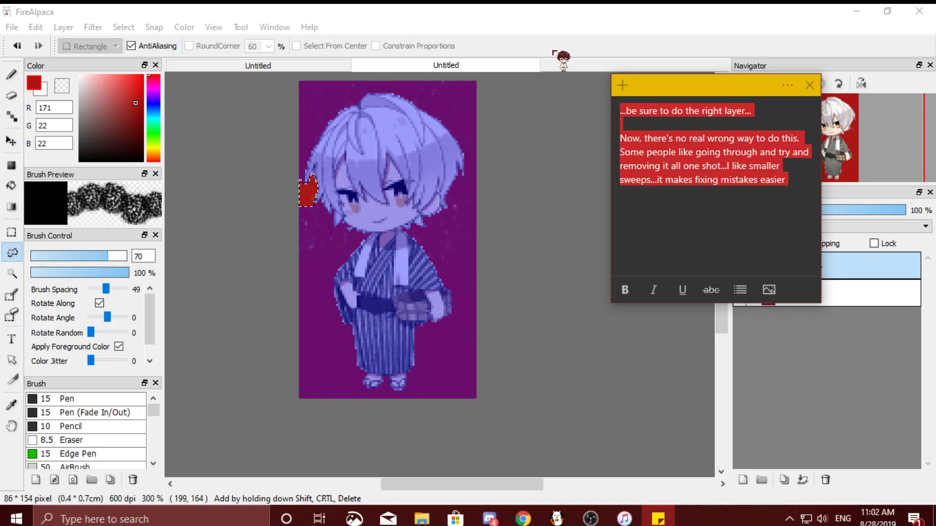
text(Now we got him cut out,)
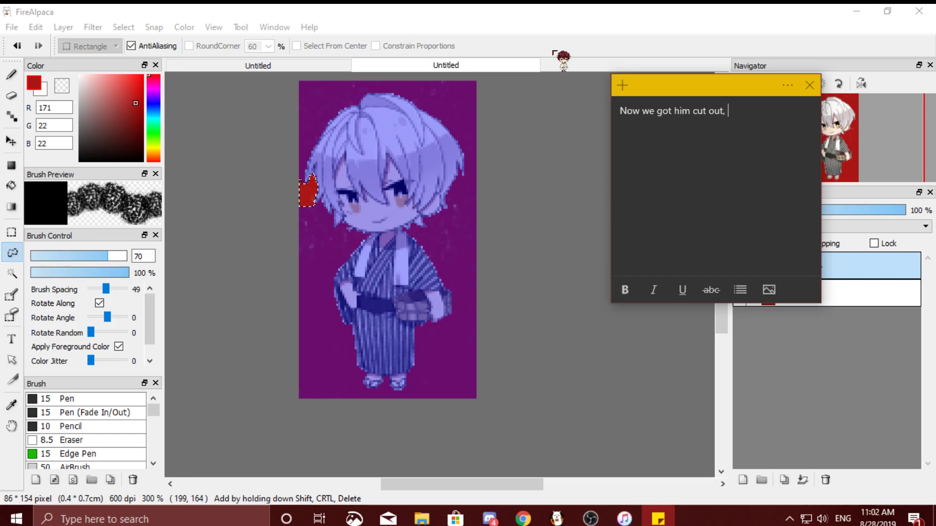
text(e him a pointer and make him an offi)
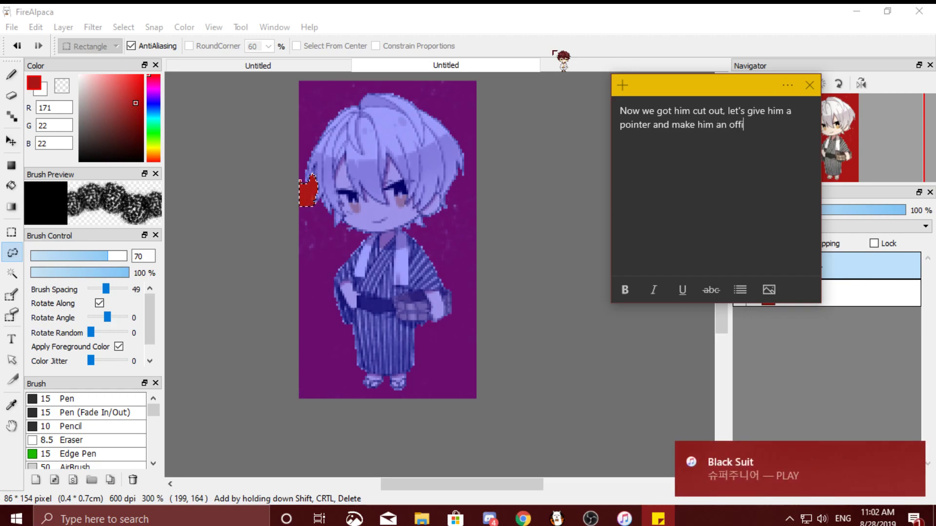
text(cial cursor)
Step: Return to FireAlpaca and open the pointing hand image 155768447582323041.png from the "chibis and cursors" folder
click(529, 10)
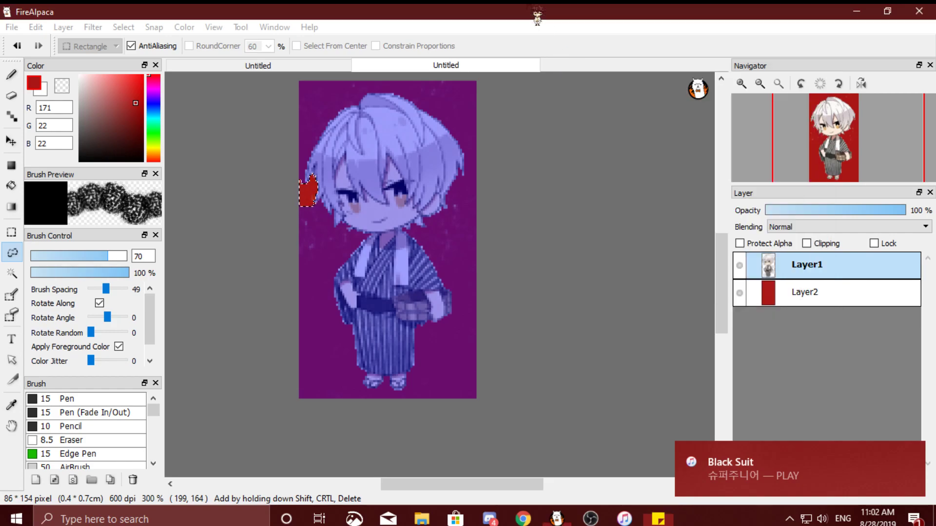
click(11, 27)
click(32, 80)
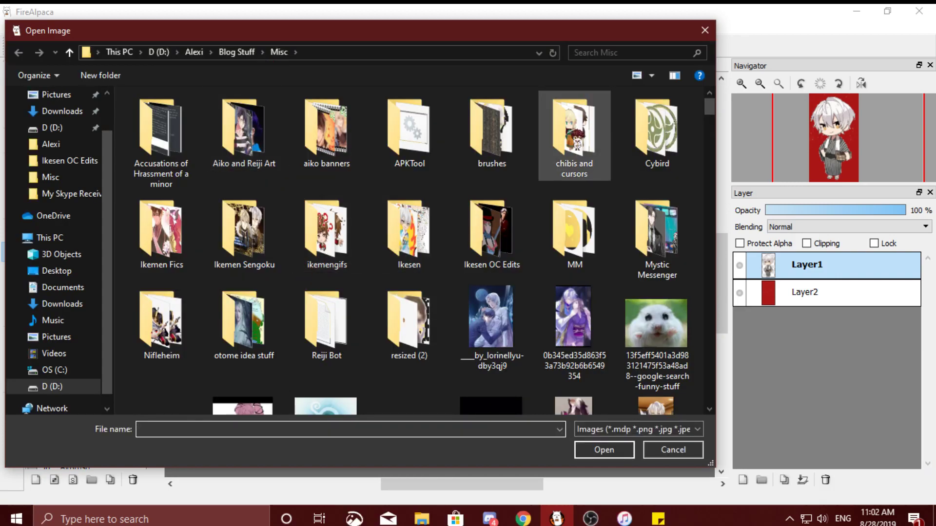
double_click(574, 131)
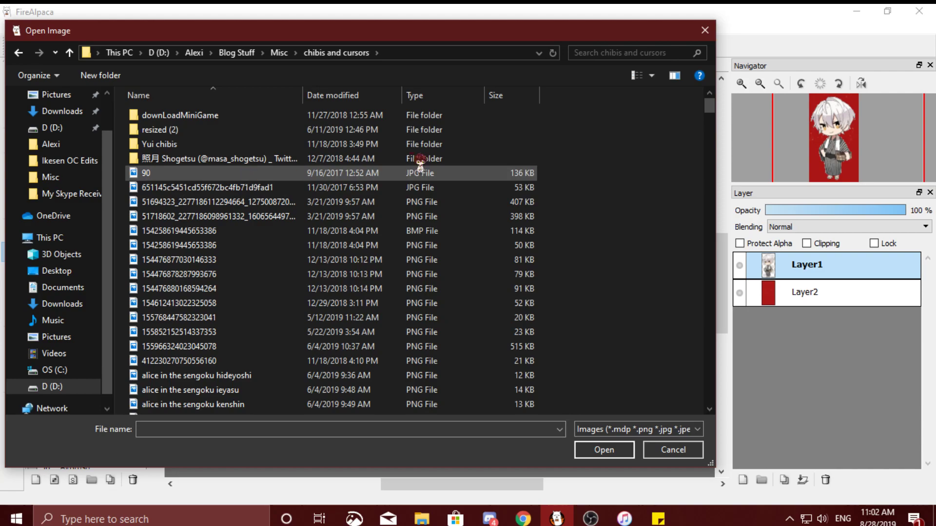
click(641, 75)
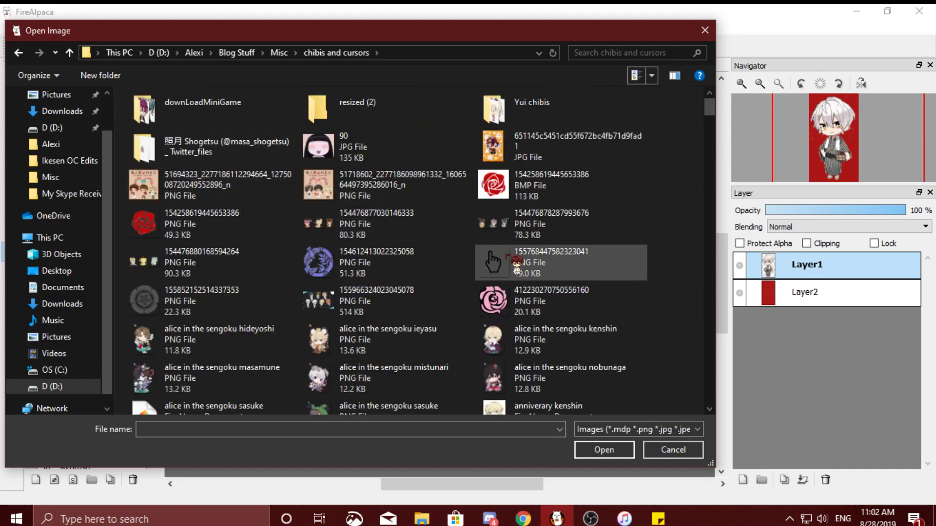
scroll(516, 262, down, 3)
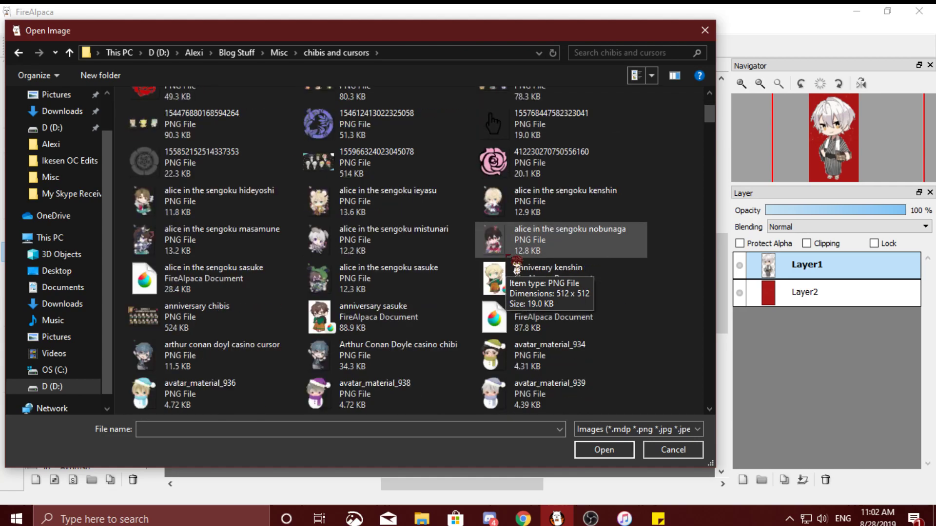
scroll(516, 265, down, 3)
scroll(502, 254, up, 7)
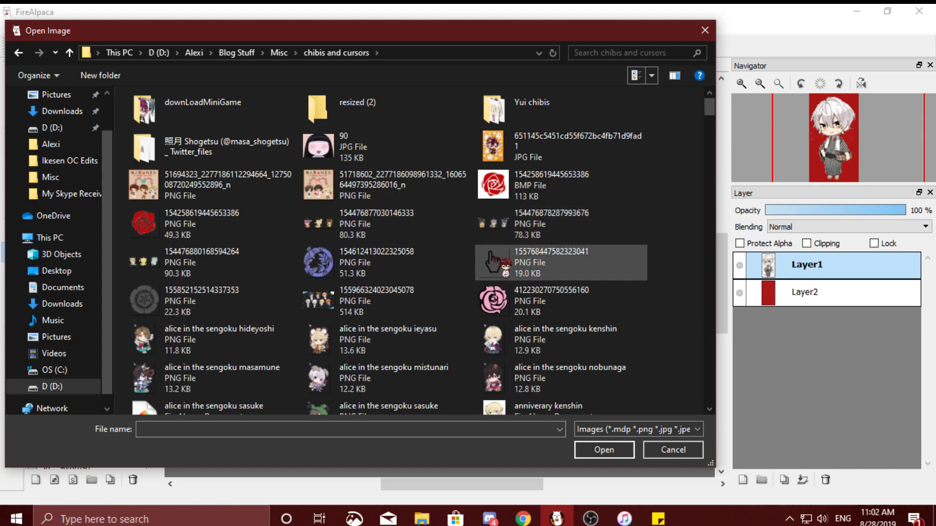
double_click(493, 258)
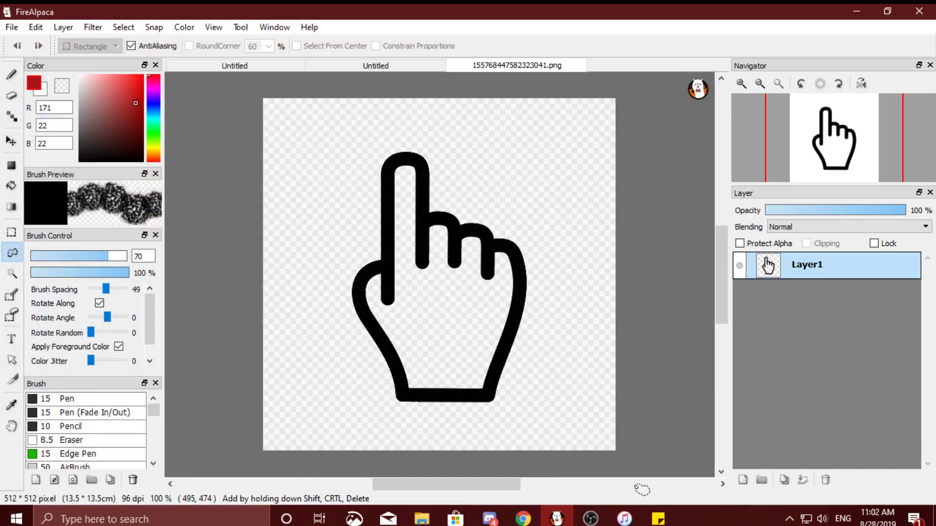
Step: Rewrite the sticky note: messy folders, a little pointer finger to use, usually coloured to match the warlord, and Mitsuhide is considered white
key(alt+Tab)
drag(807, 126, 618, 108)
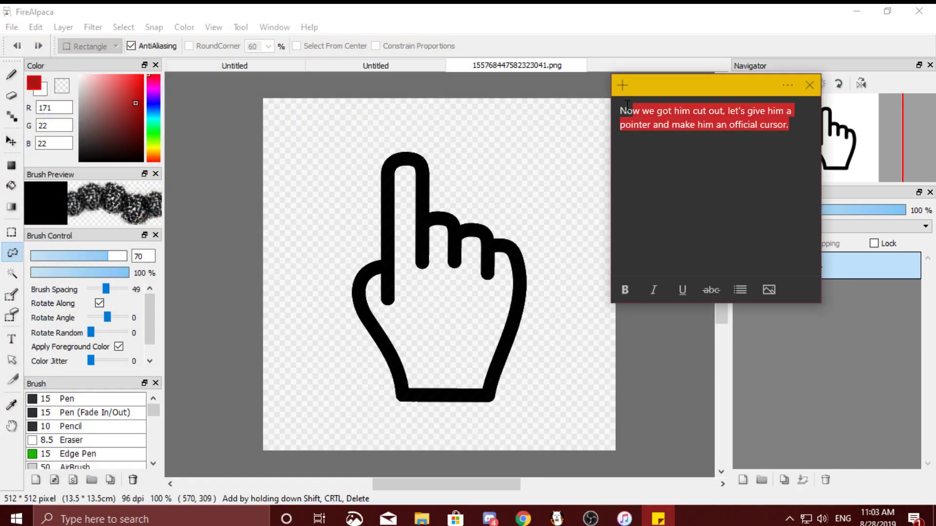
text(My folders are a mess.)
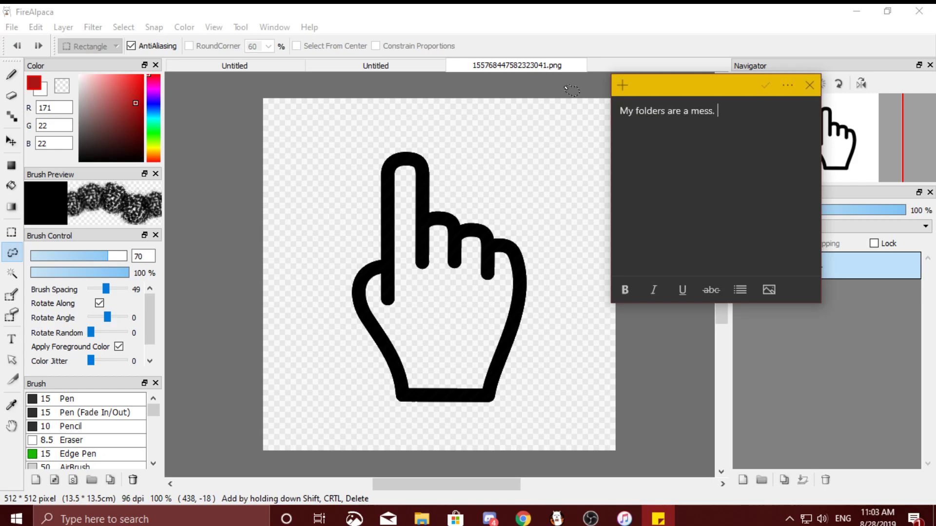
text(  I have this little pointer finger that we can use...Now...I typically like to color mine to whatever warlord I'm doing.  Mitsuhide is considered white, though )
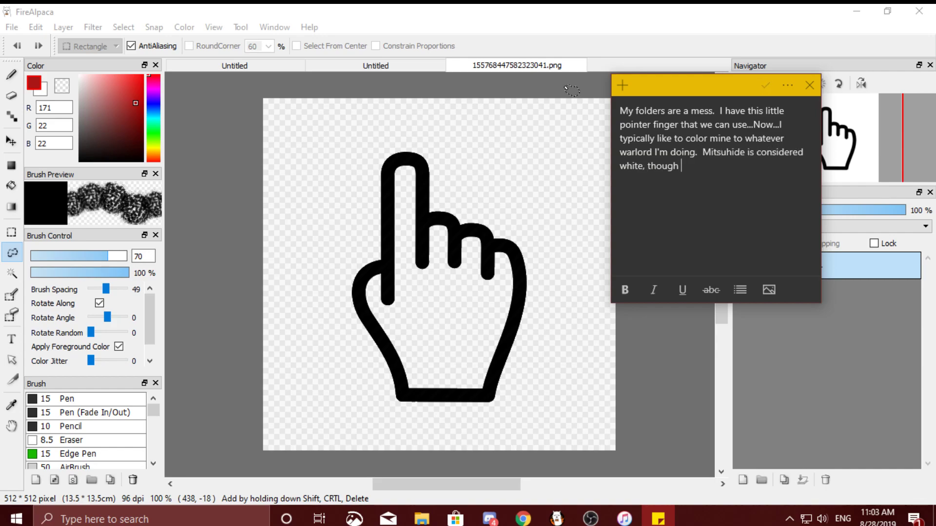
Step: Add to the note that he is associated with a few colors, it's whatever you want, and "Anyway, let's paint this little guy"
text(he is associated wth a)
key(BackSpace)
key(BackSpace)
text(ith a few color)
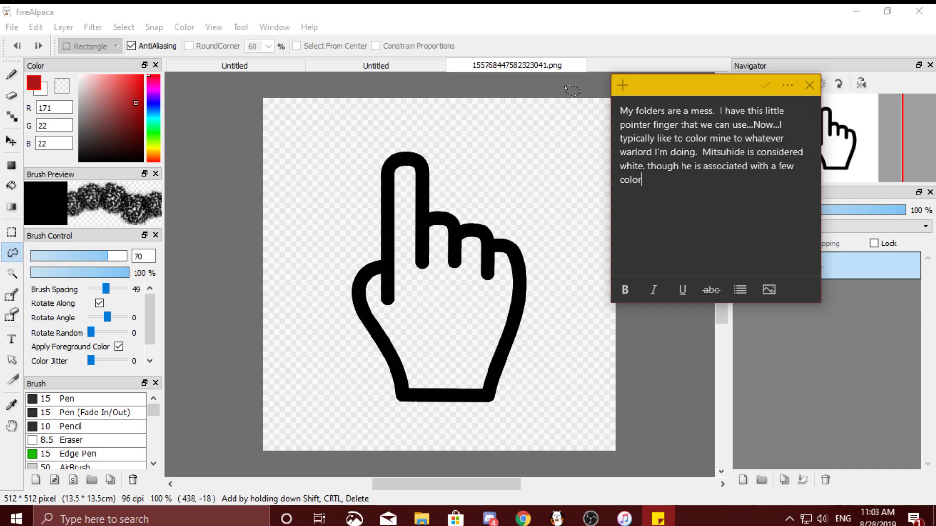
text(s...Honestly, it's whatever you)
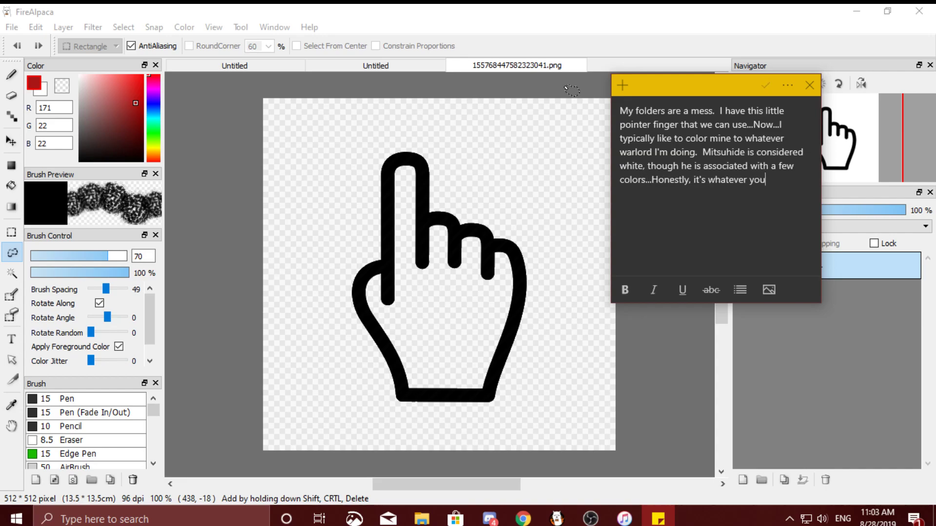
text( want.  Anyway, let's )
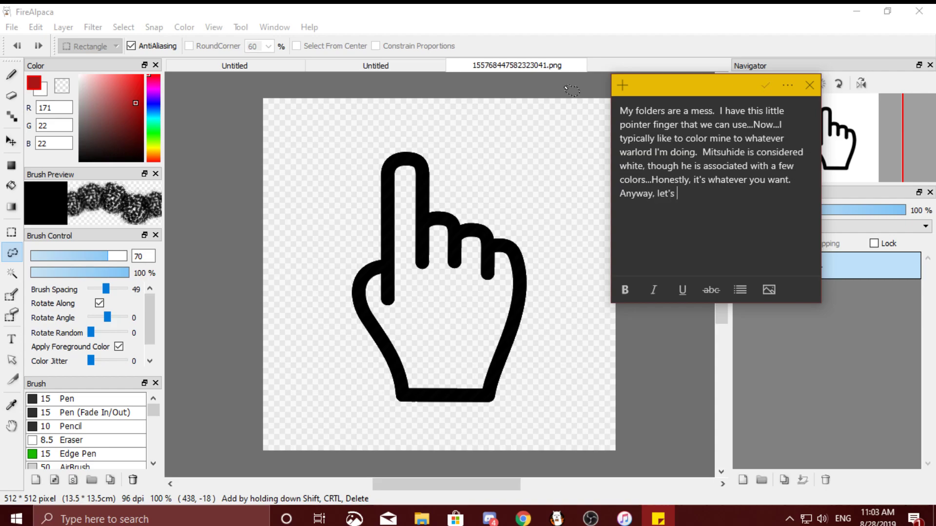
text(paint this little guy)
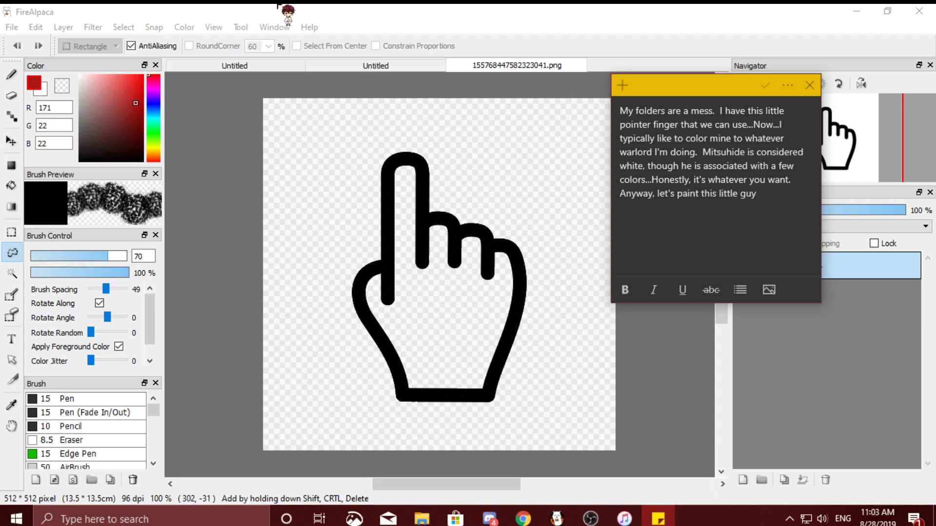
Step: Return to FireAlpaca and bucket-fill the inside of the hand outline with white (RGB 255, 255, 255)
click(279, 7)
click(12, 75)
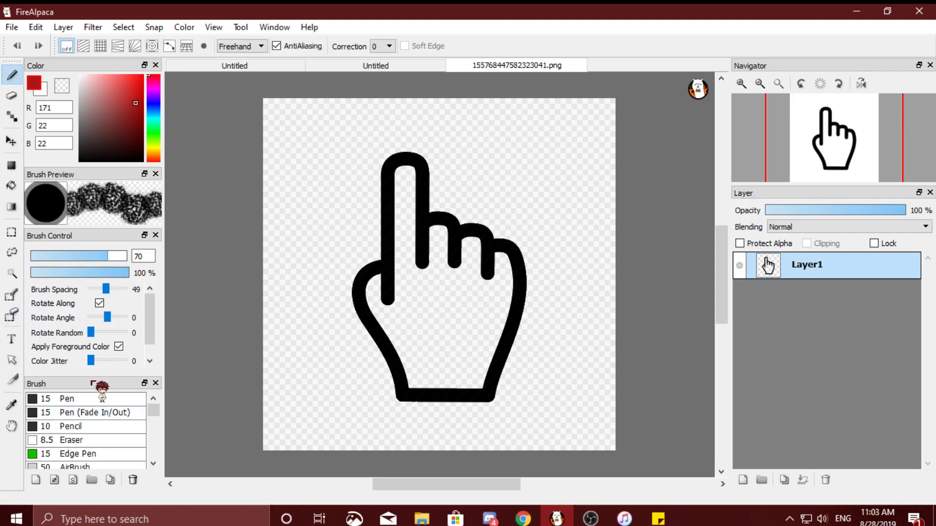
click(11, 186)
drag(135, 103, 80, 75)
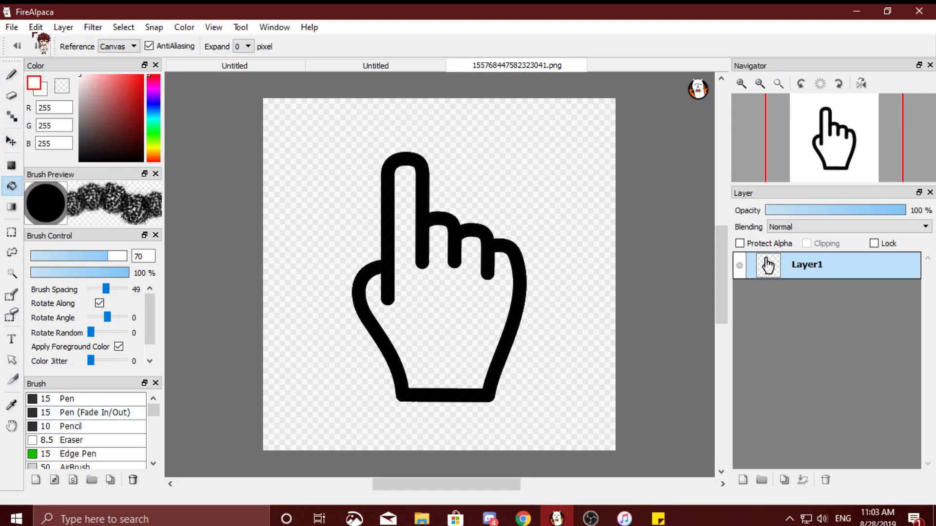
click(415, 300)
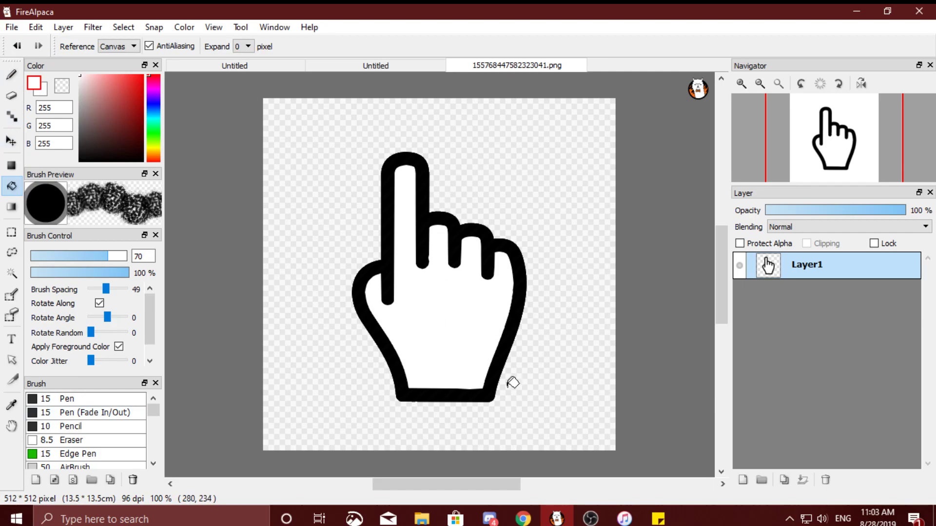
Step: Replace the sticky note's text with "Now the fun part. Now, typically my cursors are about 100x100"
click(672, 520)
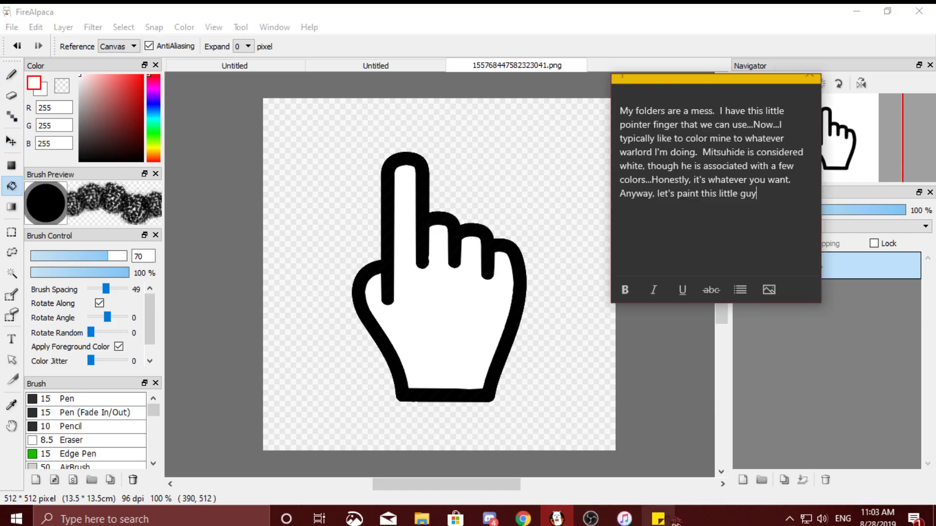
drag(772, 205, 575, 53)
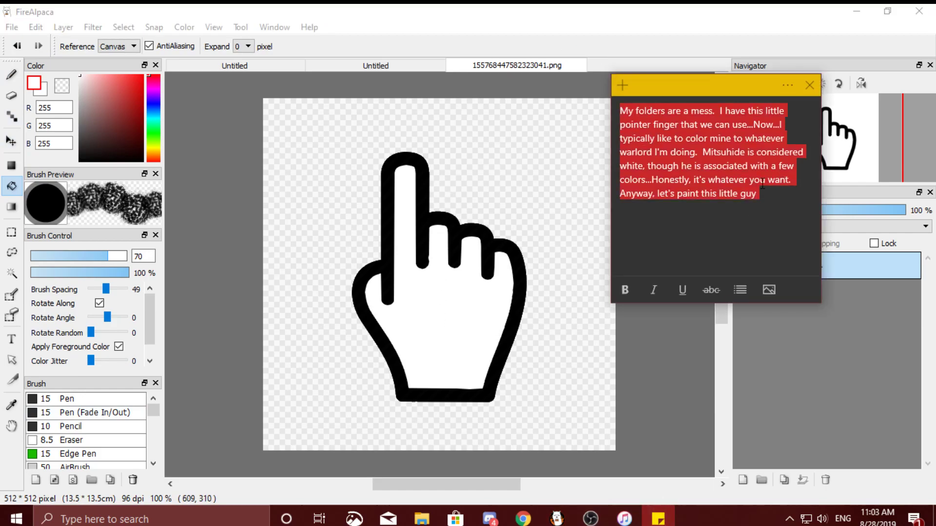
text(Now the fun part)
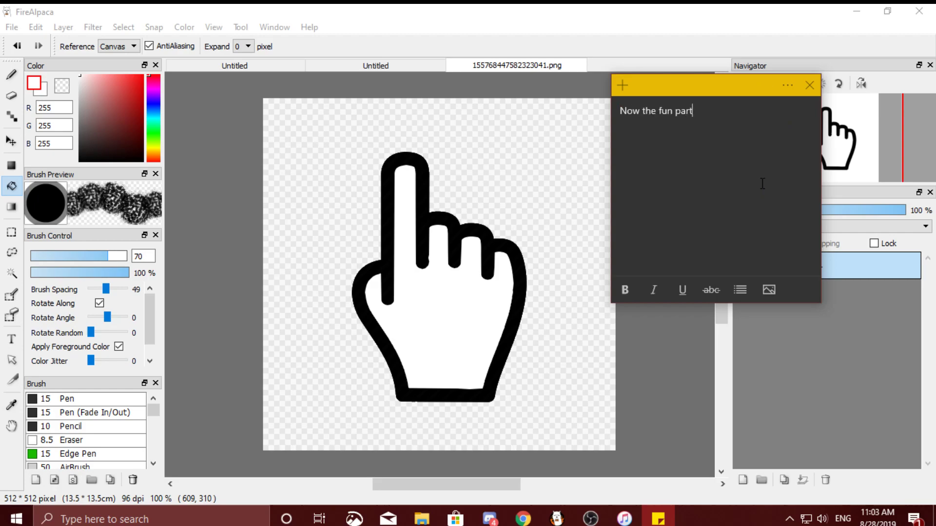
text(.  Now, typically my su)
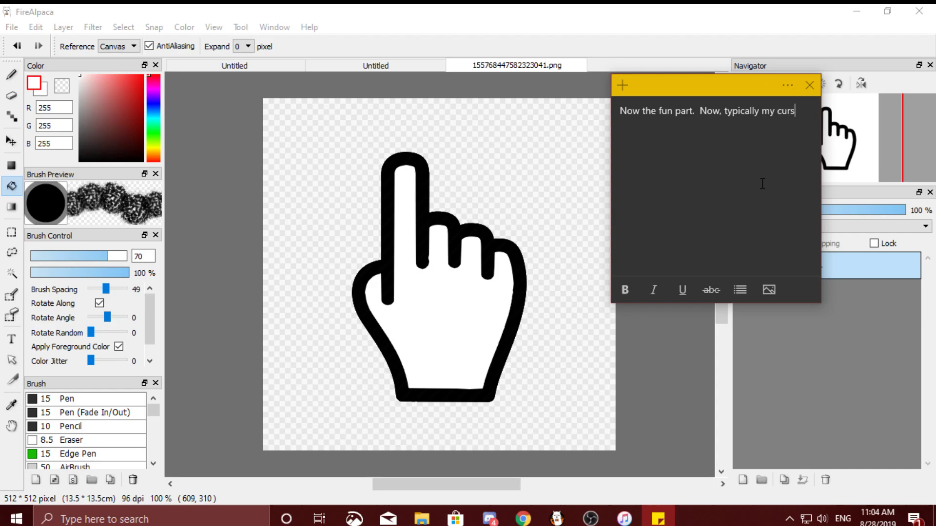
text(rsors are about 100x100)
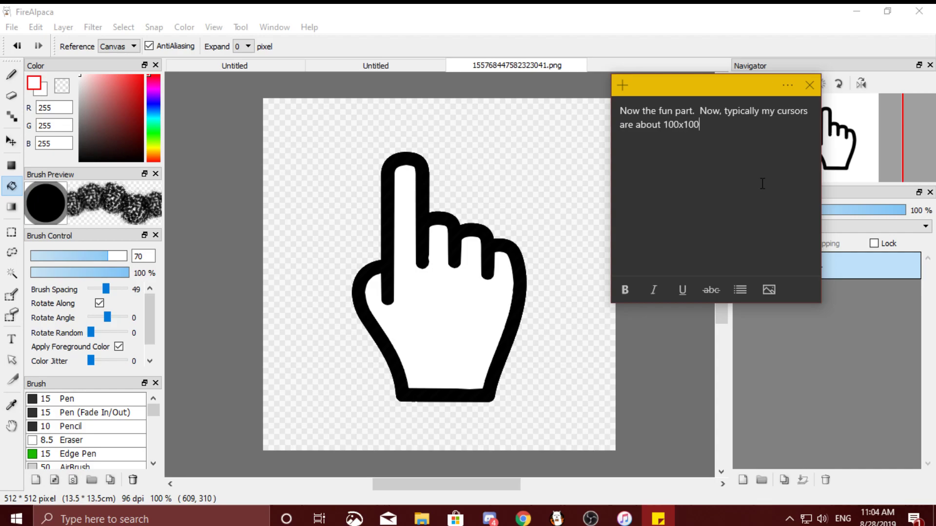
Step: Continue the note: if not a bit less, cursors can be any size, just remember they are supposed to be cursors, "so don't go overboard"
text(, if not a bit less...Cursors can be whatever size you want, ju)
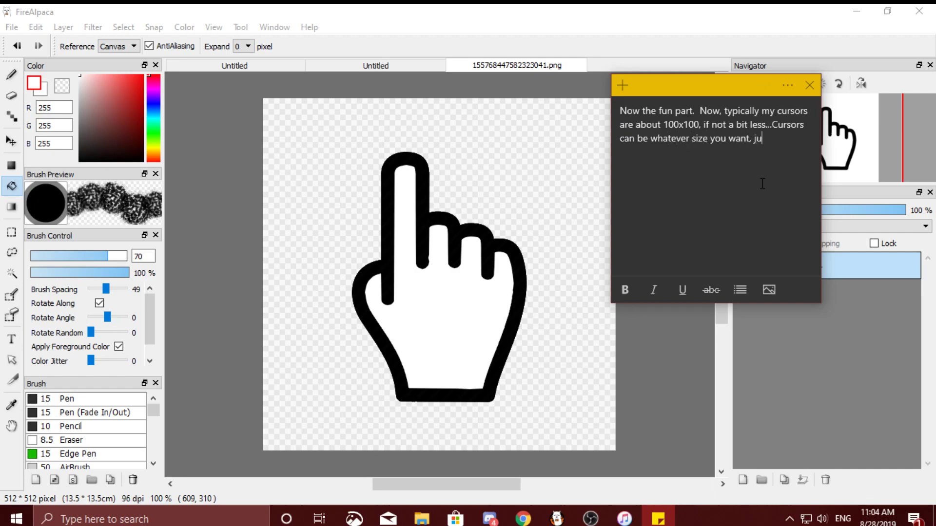
text(st remember, they are)
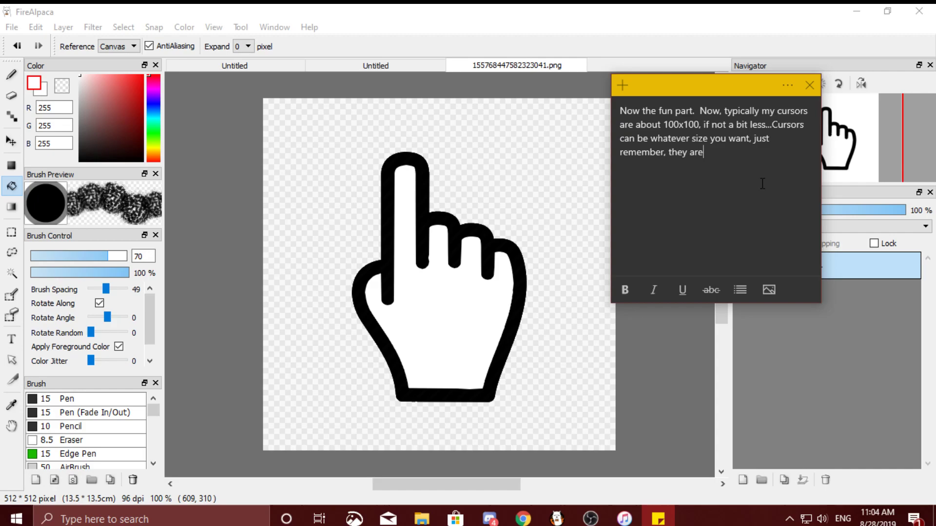
text( supposed to be s)
text(ursors...so don't go overboard)
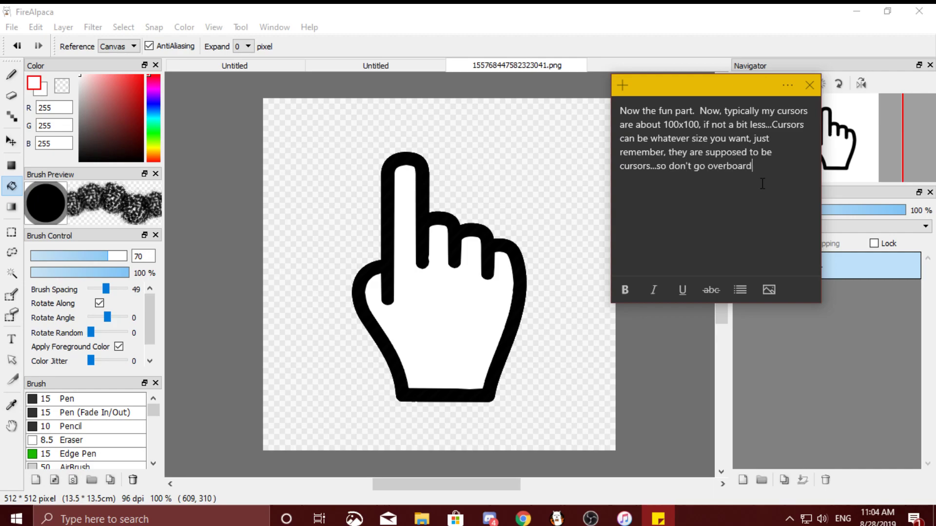
Step: Add to the note that the pointers are made a bit small so as not to entirely overwhelm the poor soul using them
text(.  Anyway, for my pointers, I like making htem a)
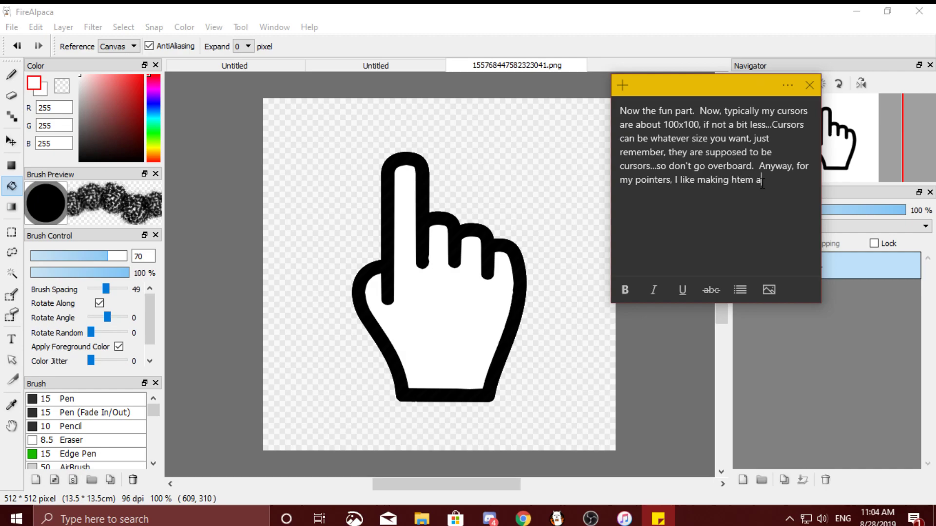
text( bit small as to not just entirely overwhe)
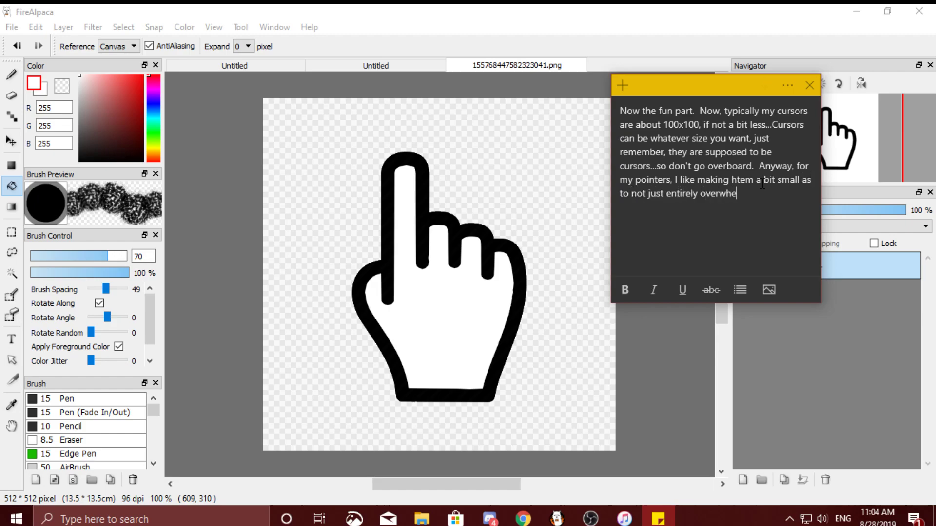
text(lm the poor )
text(soul using them.)
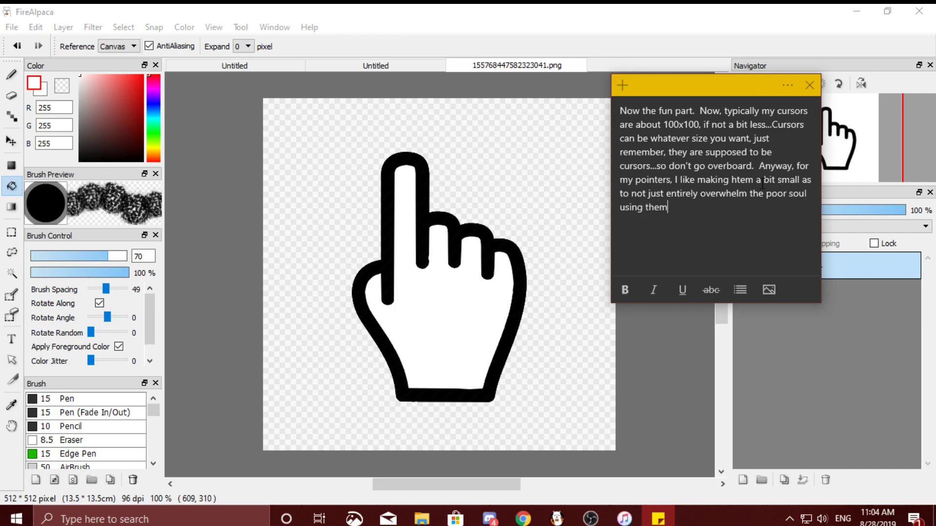
Step: Switch to FireAlpaca, resize the pointing-hand image to 15 x 15 pixels with proportions constrained, and open the settings for a new image
click(535, 14)
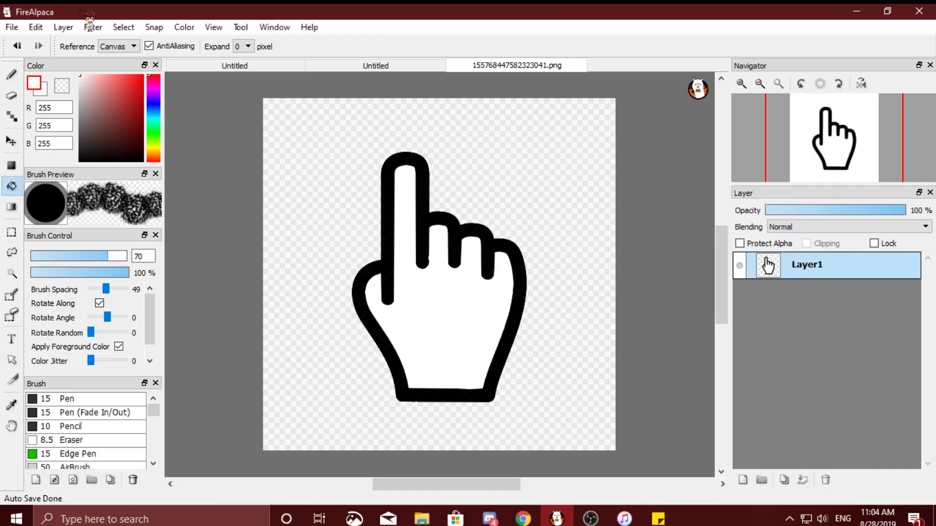
click(36, 28)
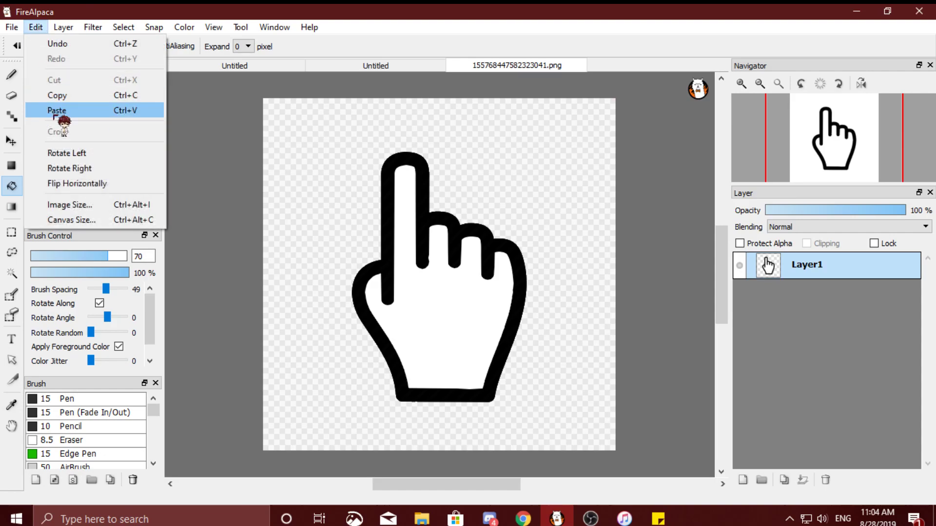
click(90, 205)
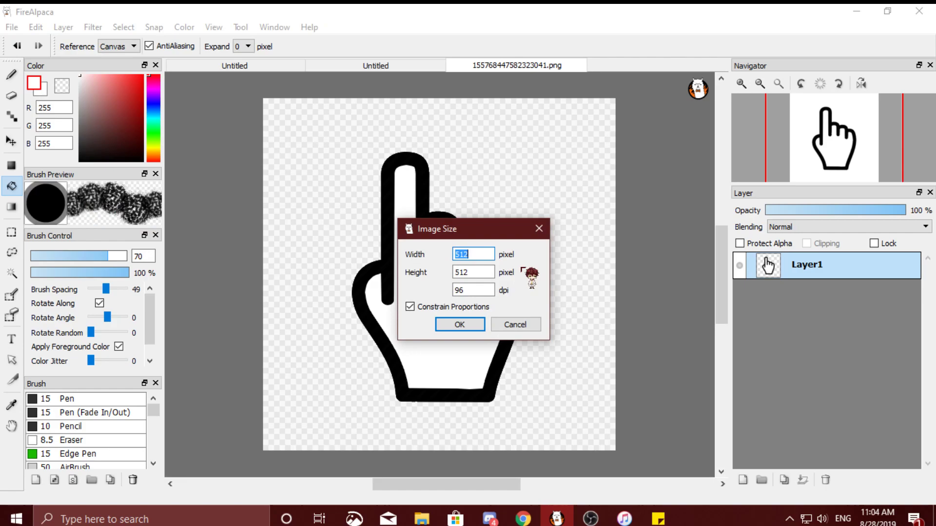
text(15)
key(Return)
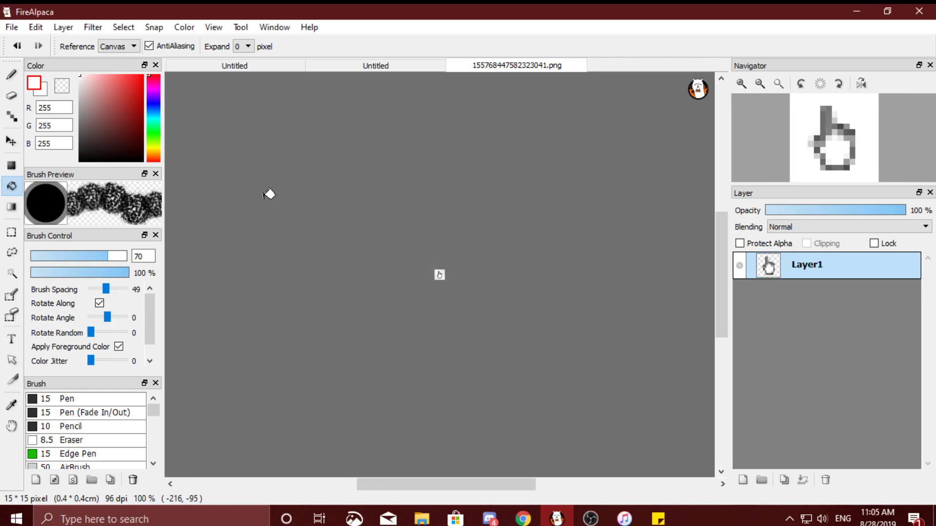
click(14, 27)
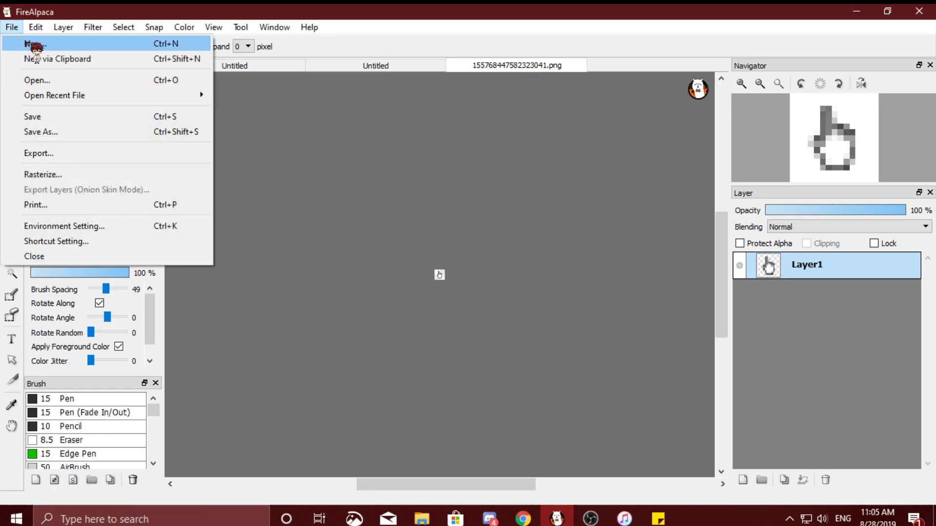
click(35, 43)
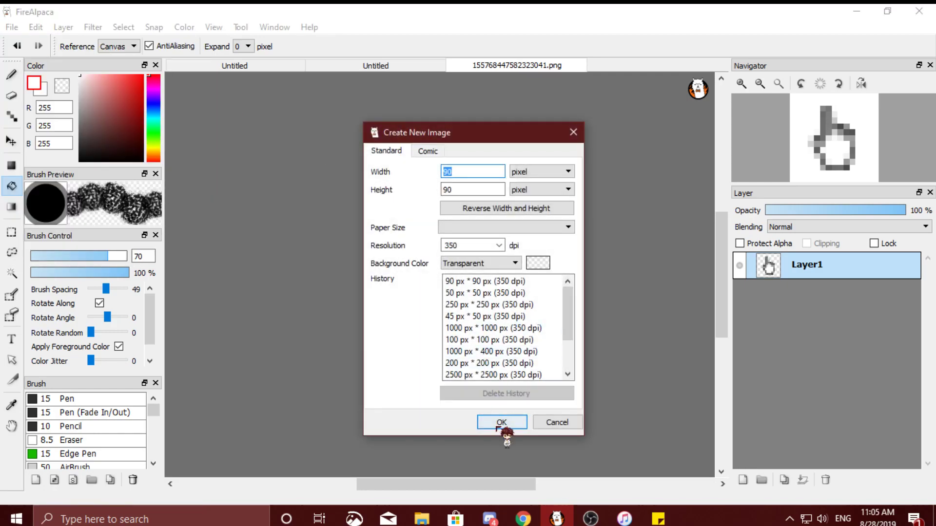
Step: Return to the sticky note and replace its text with "We're going to make this cursor 90x90 just for ease."
click(659, 519)
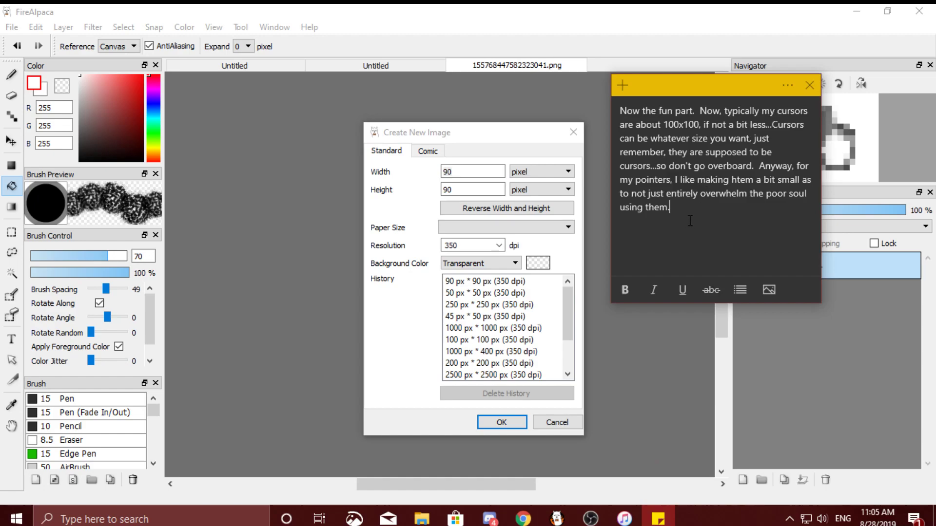
key(ctrl+a)
text(We'lr)
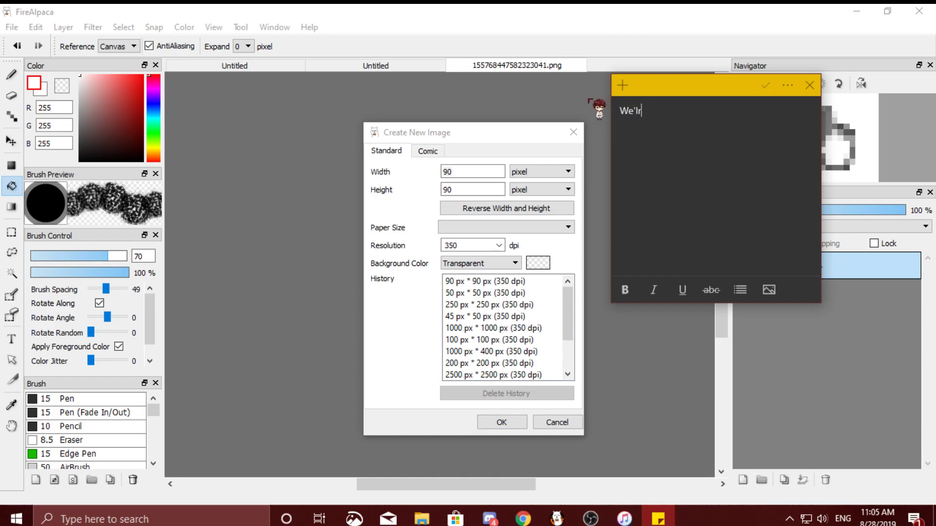
key(BackSpace)
key(BackSpace)
text(re going to make this cursor )
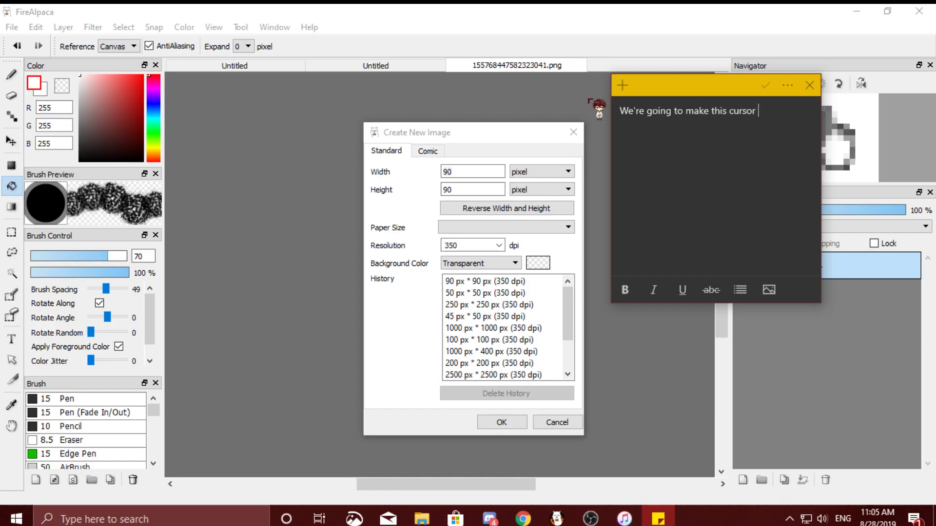
text(90x90 just for ease.)
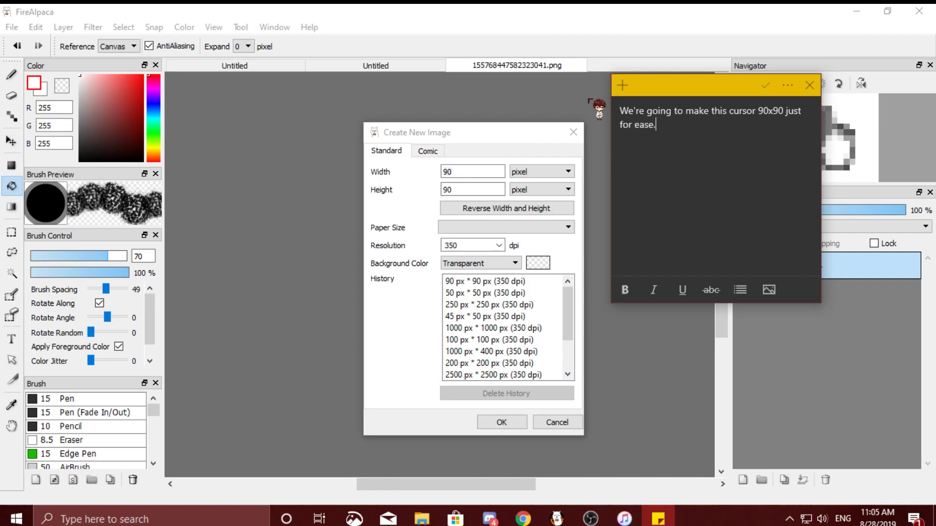
Step: Add to the note that the pointer was resized to about 15x15 and Mitsuhide will be resized to be no taller than 90 pixels
text(  So I resized my pointer to about 15)
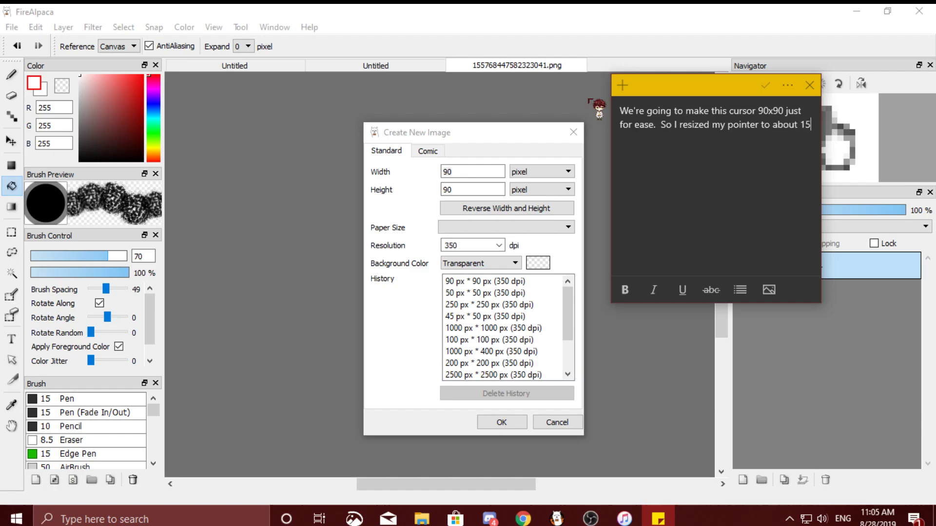
text(x15.  and we'll resize Mtits)
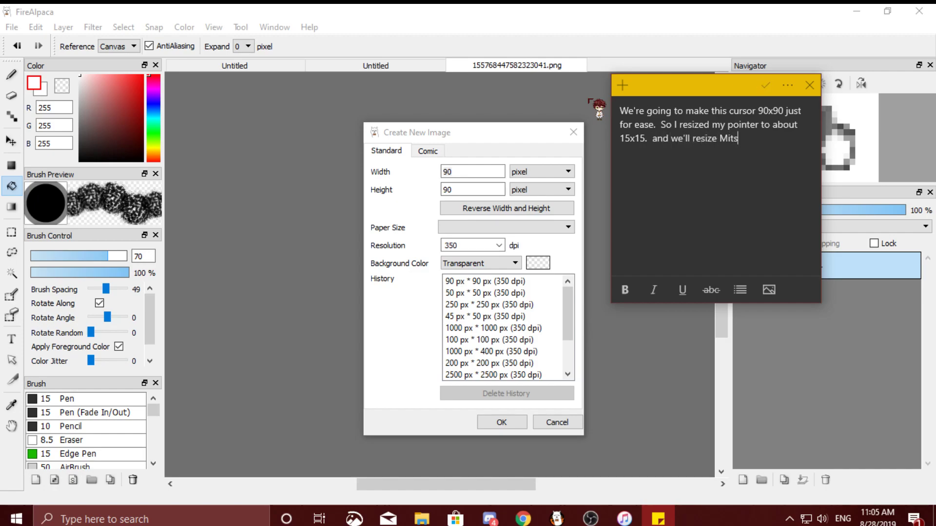
text(uhide so he's no taller than 90 pixels.)
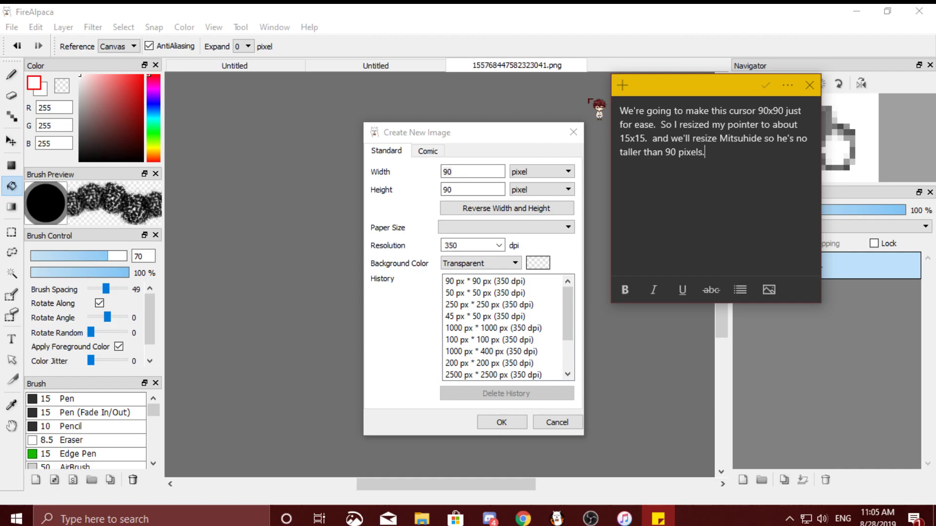
Step: Back in FireAlpaca, create a transparent 90 x 90 pixel image at 350 dpi and paste the small hand into its upper-left corner
click(556, 518)
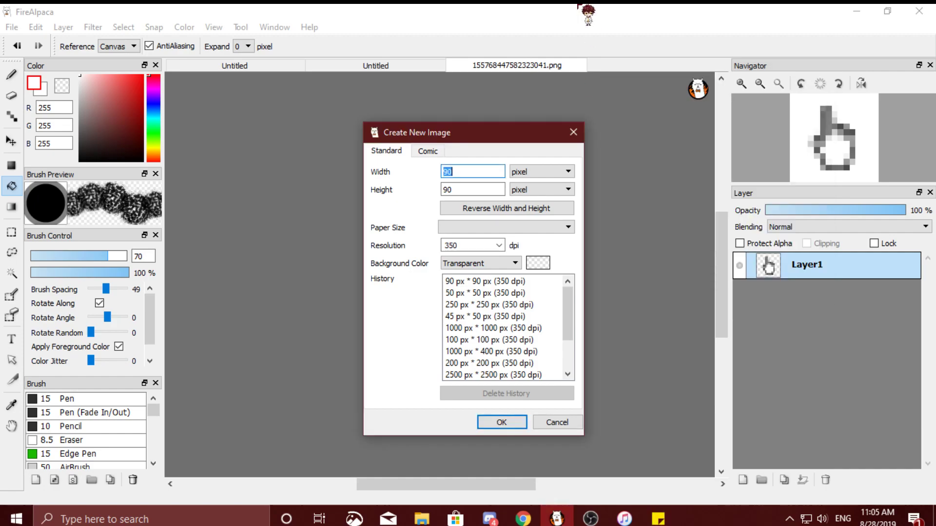
click(510, 424)
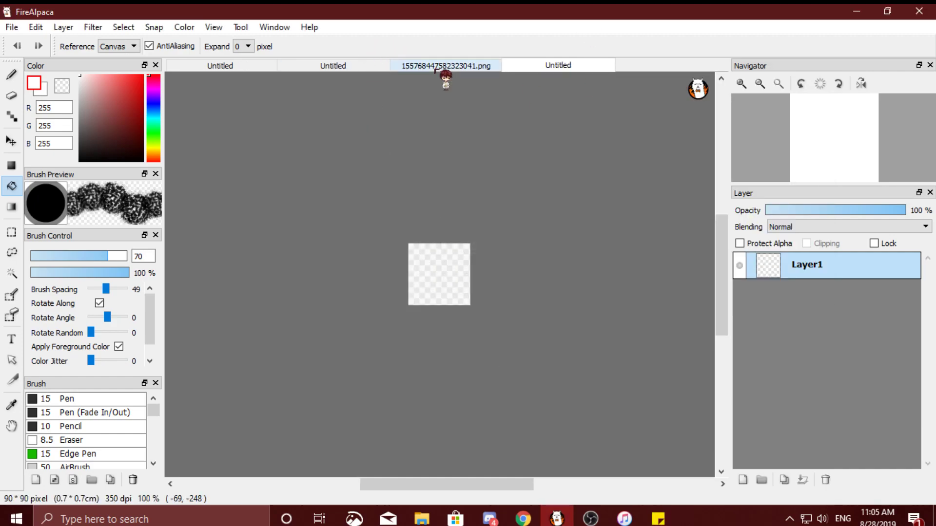
click(436, 68)
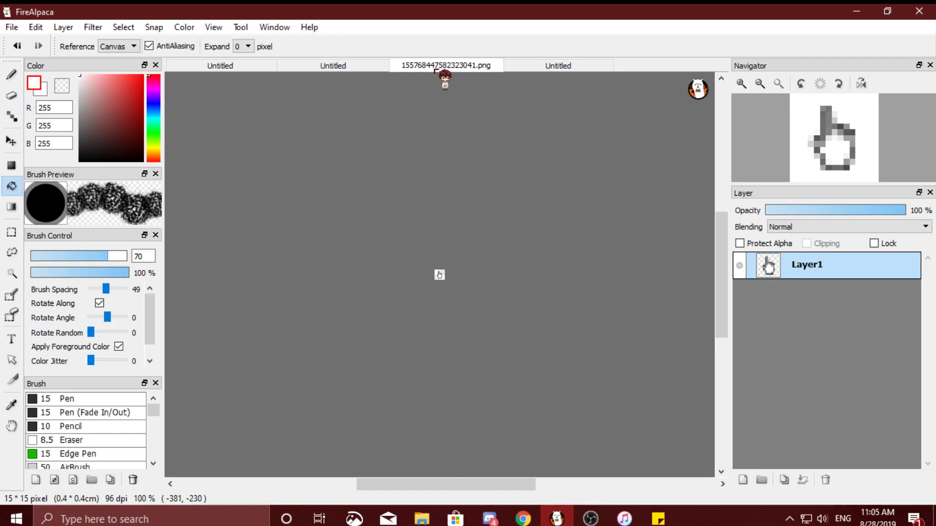
click(553, 68)
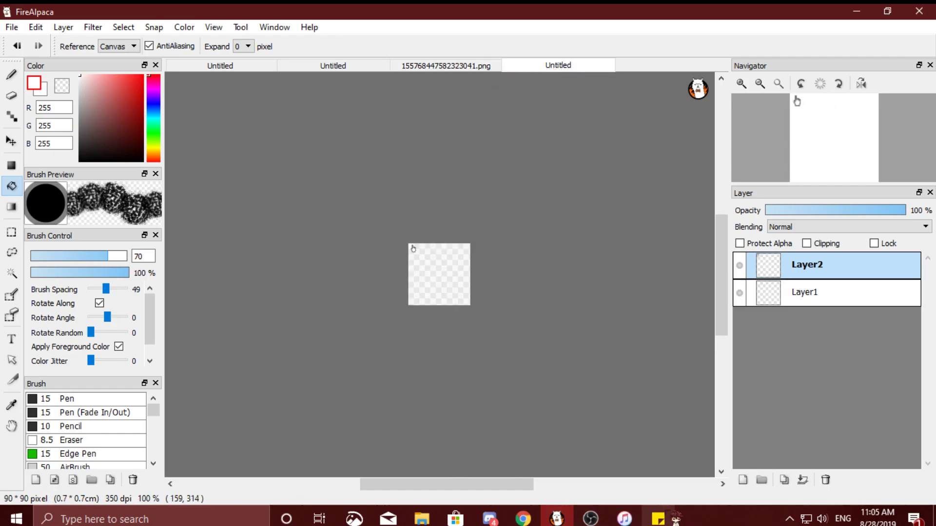
Step: Replace the sticky note's text with advice to keep the pasted pointer in the upper left corner so the cursor stays aligned properly
click(658, 519)
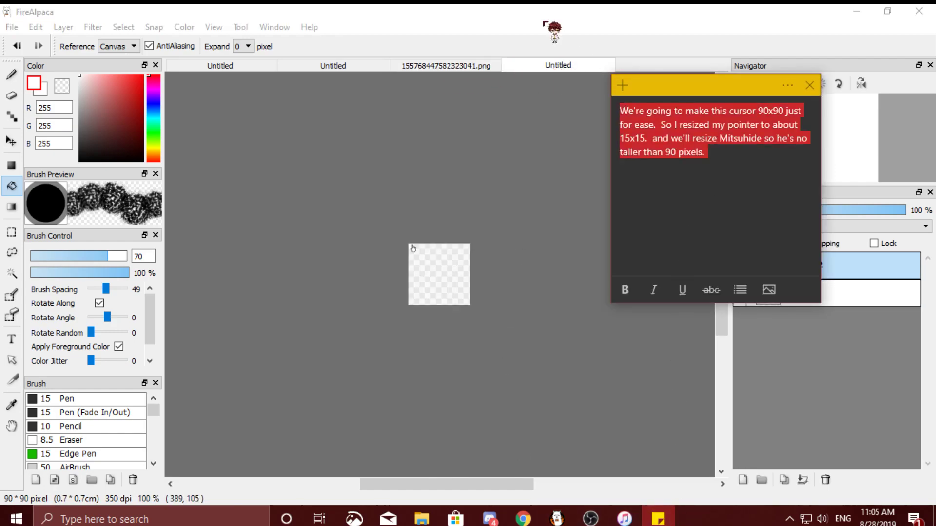
text(When you paste)
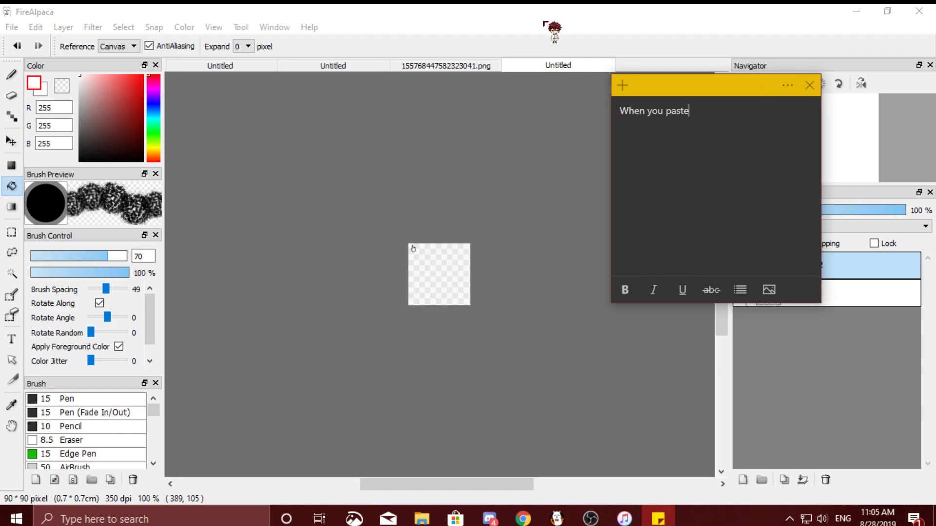
text( your pointer, keep )
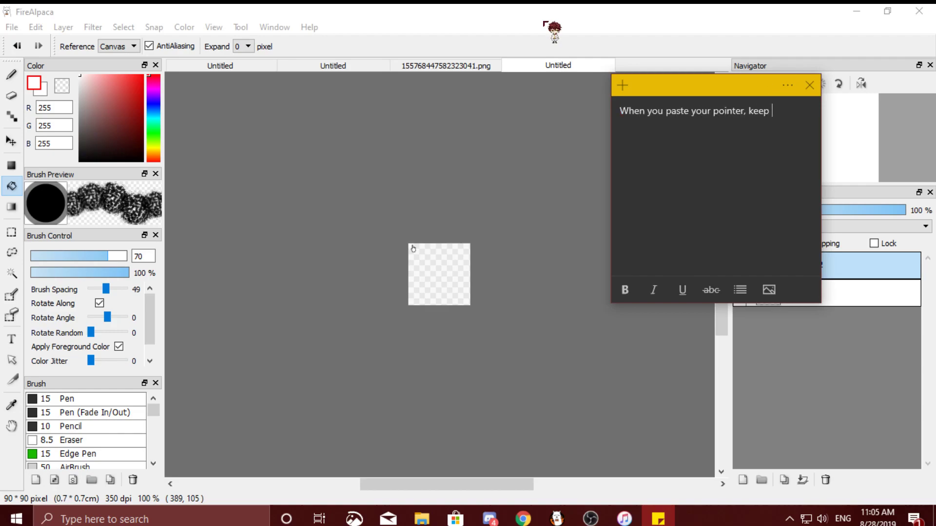
text(your pointer in the )
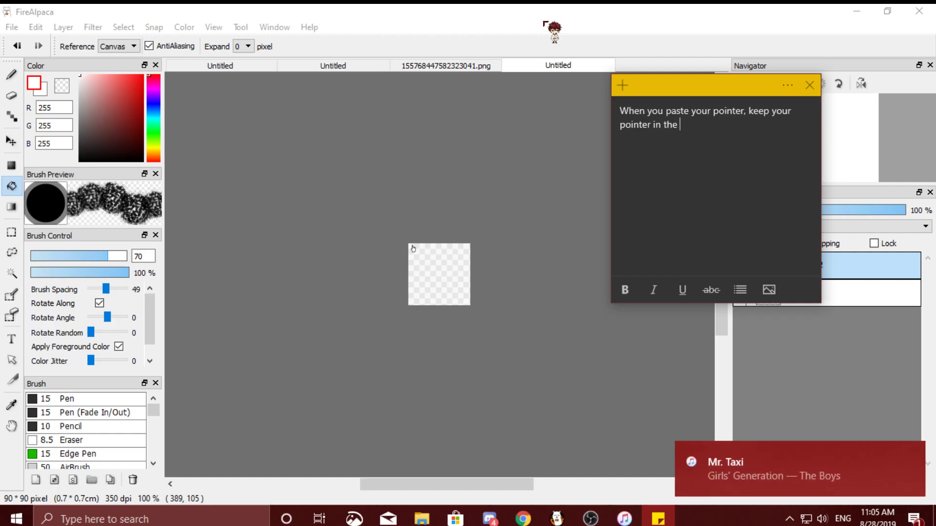
text(upper left corner.  This will ke)
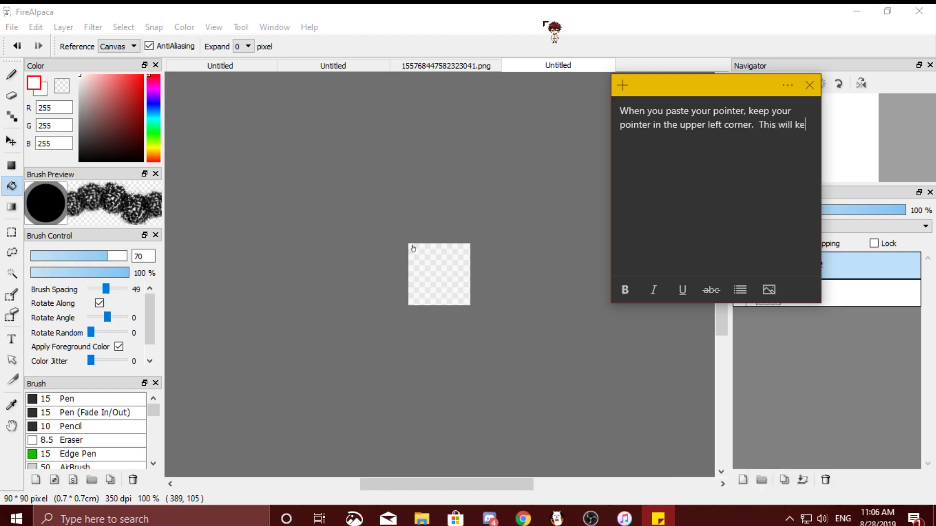
text(ep your cursor aligned properly)
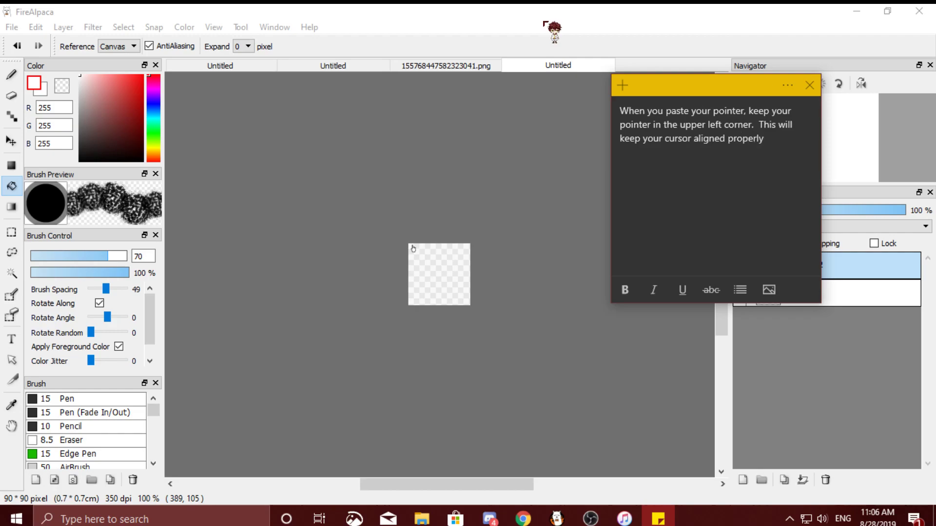
Step: Return to the cut-out character's image in FireAlpaca, delete its red background layer, and clear the selection
click(544, 23)
click(224, 64)
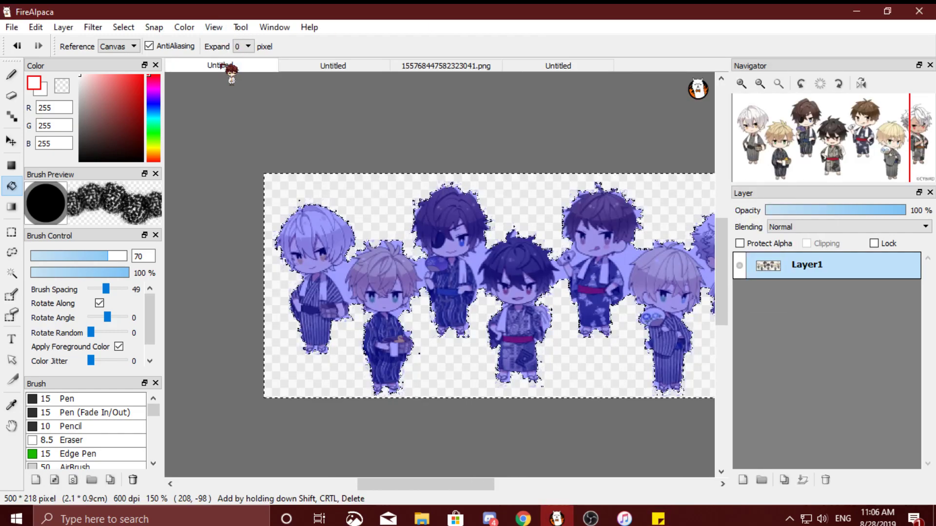
click(307, 66)
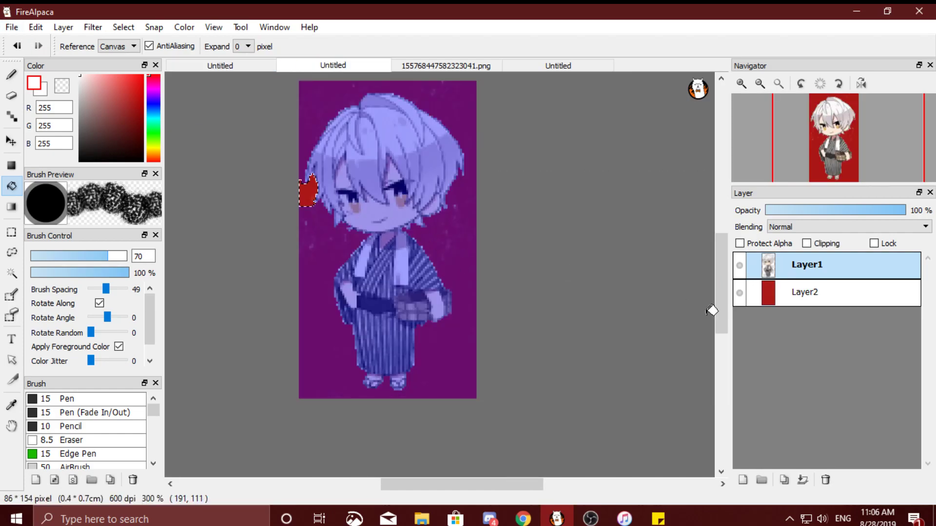
click(800, 295)
click(826, 480)
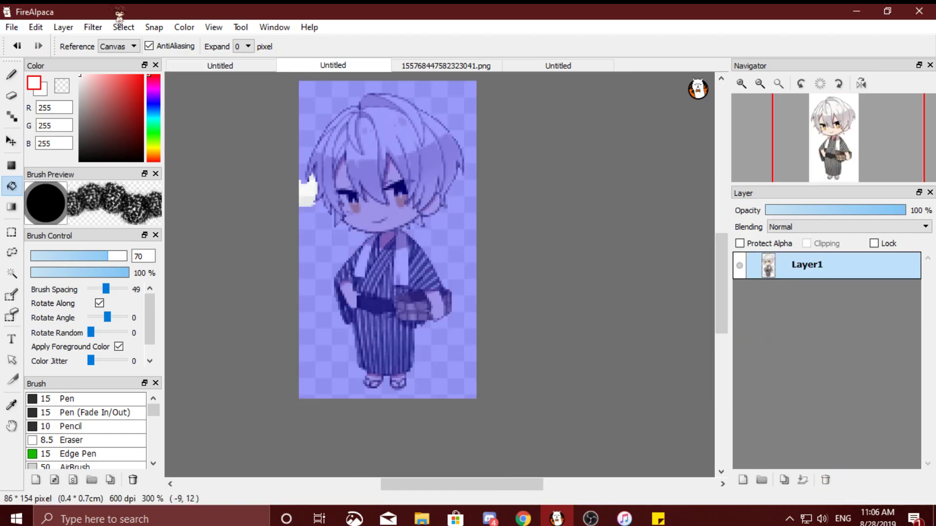
click(124, 27)
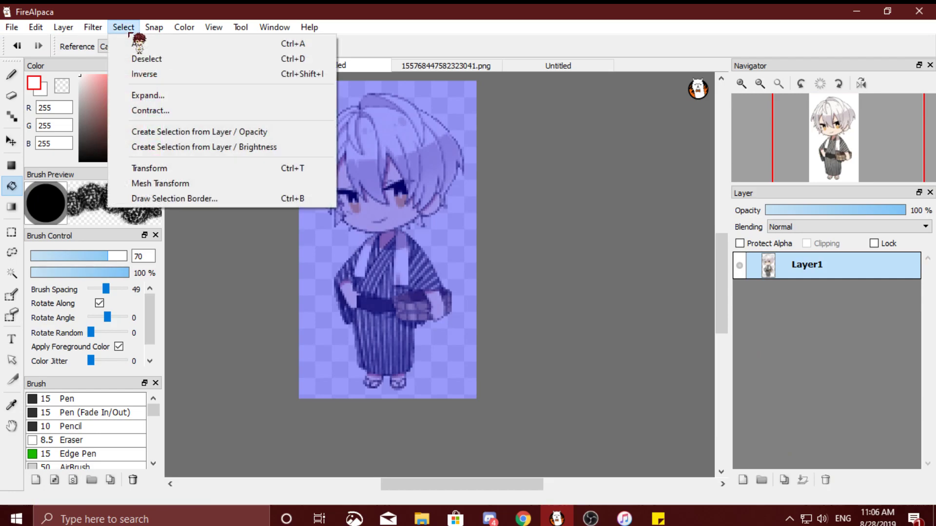
click(147, 59)
Step: Resize the cut-out character's image to a height of 85 pixels with its proportions constrained
click(36, 27)
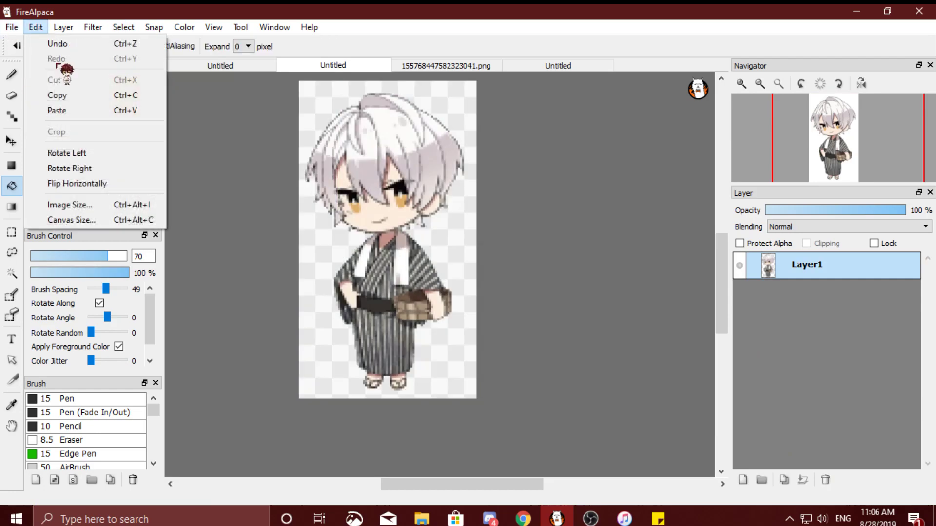
click(110, 211)
double_click(486, 272)
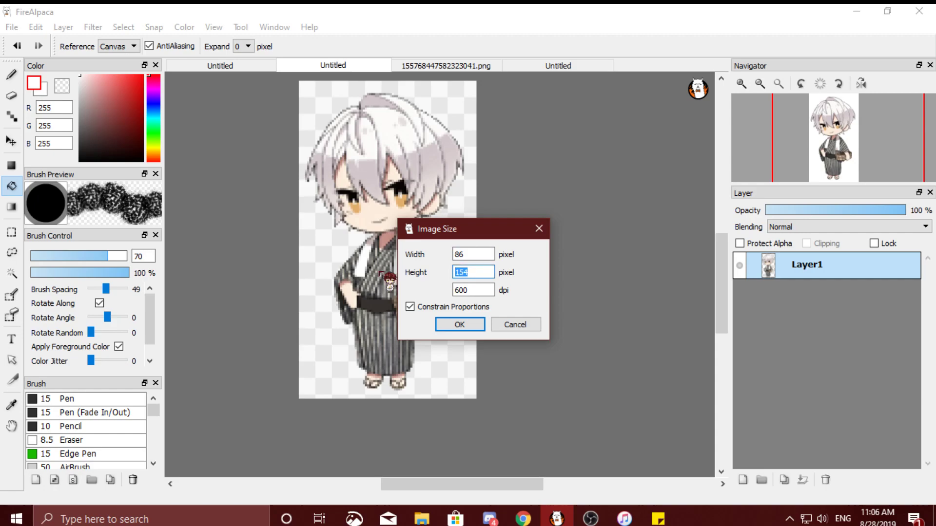
text(85)
key(Return)
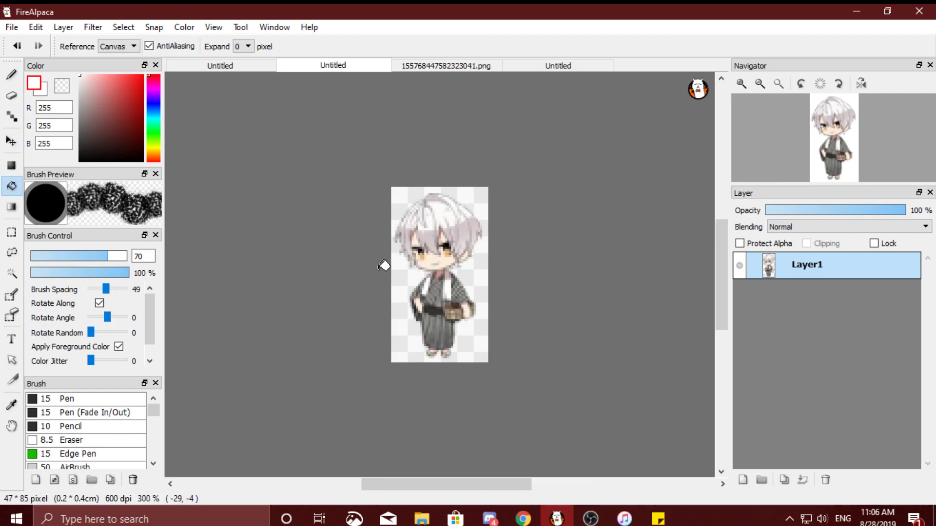
Step: Paste the resized character into the 90 x 90 image with the hand and move it about 7 pixels right and 5 pixels down
click(551, 67)
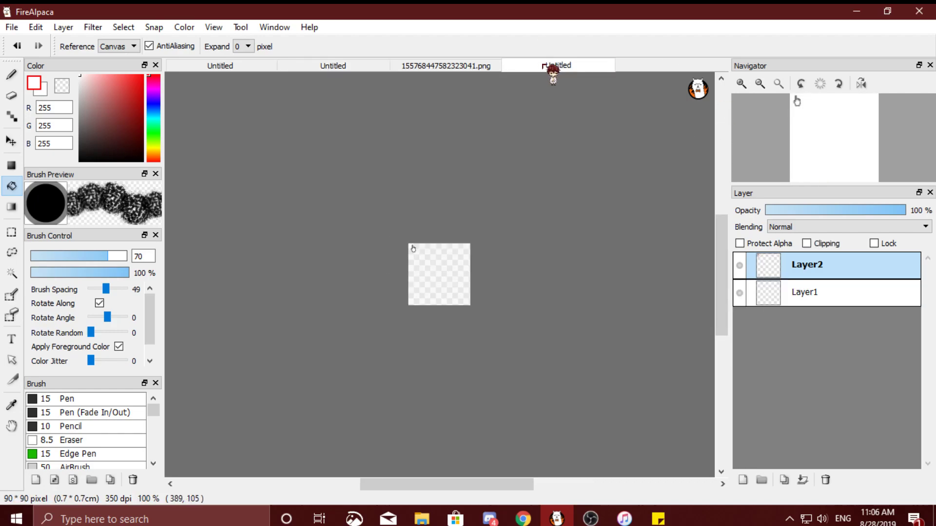
key(ctrl+v)
scroll(341, 273, up, 2)
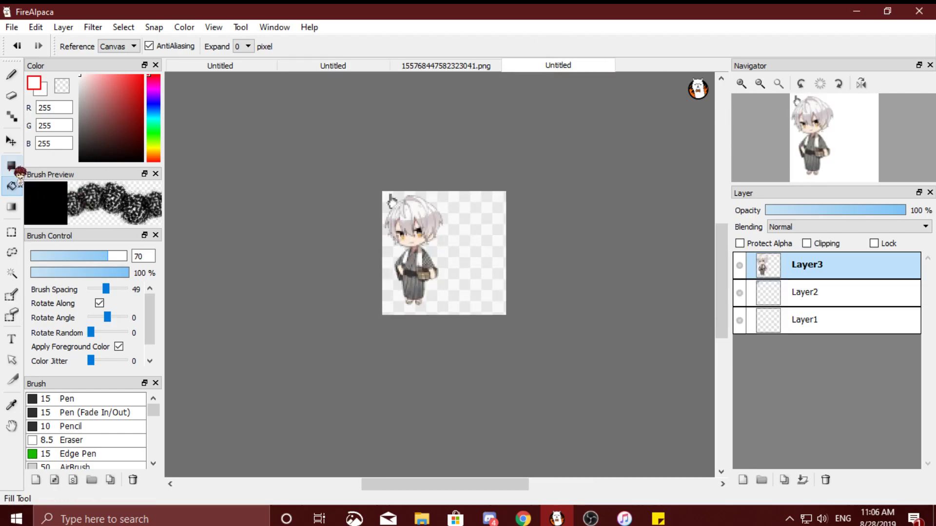
click(12, 141)
drag(411, 239, 420, 246)
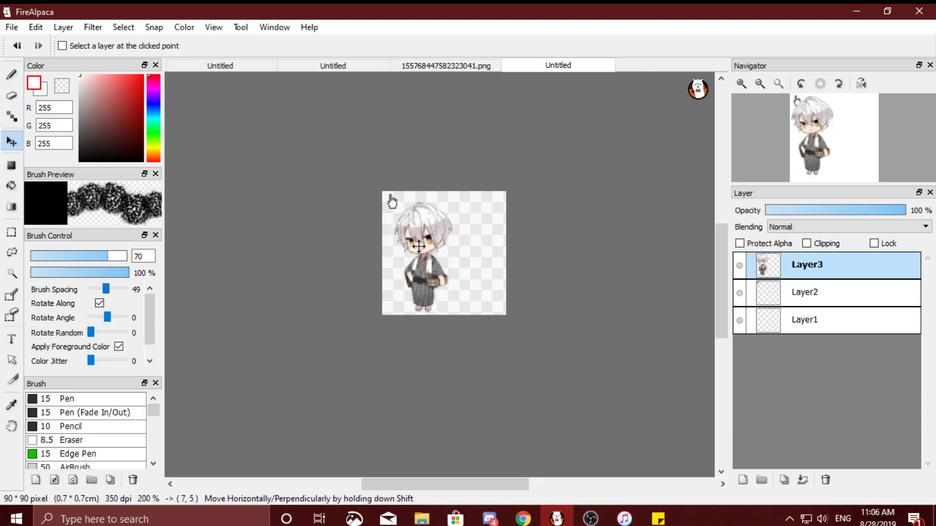
Step: Replace the sticky note's text with advice to adjust the cursor's look as wanted and that trimming the extra space is optional, then return to FireAlpaca
click(658, 519)
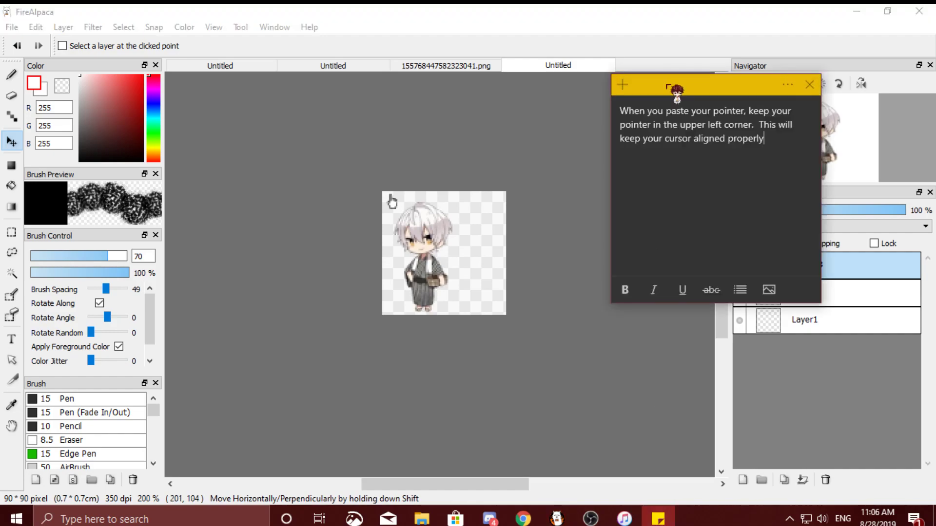
key(ctrl+a)
text(A)
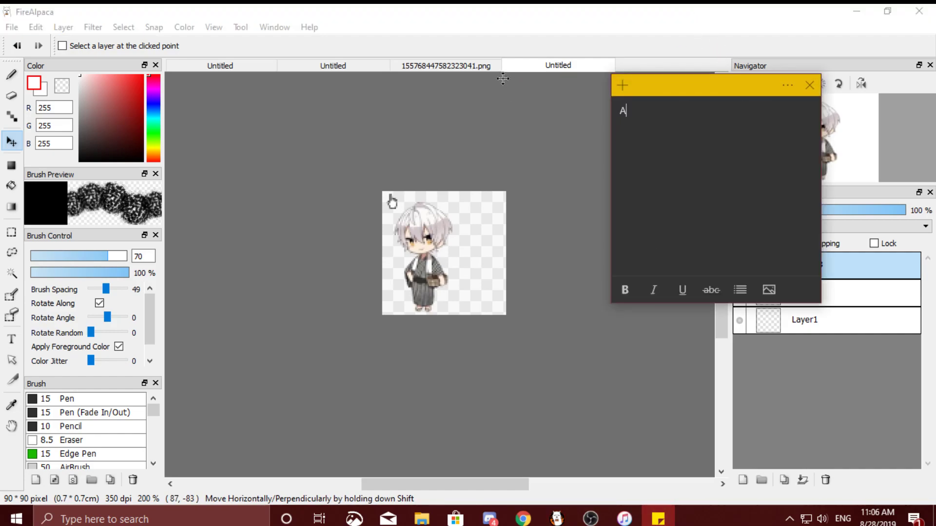
text(djust to how you want your cusor to look)
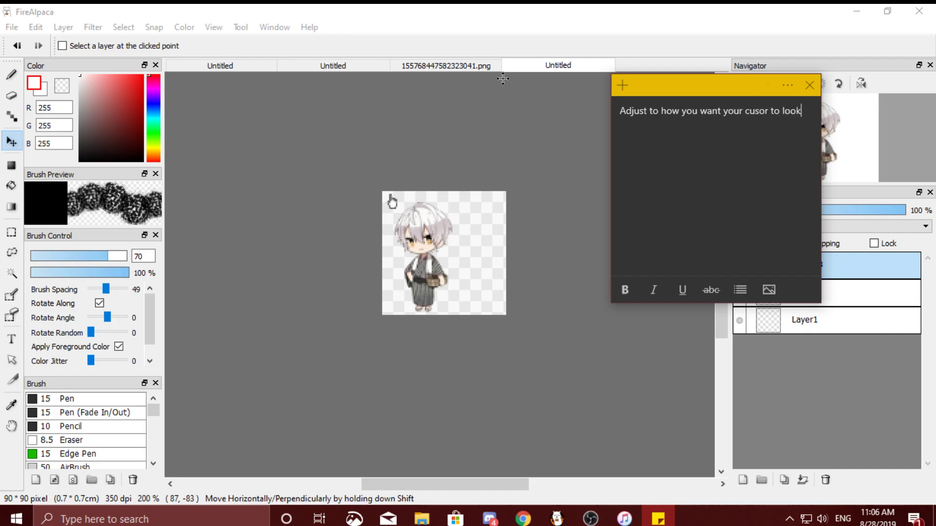
text(.)
key(Return)
text(If you want, you can trimp)
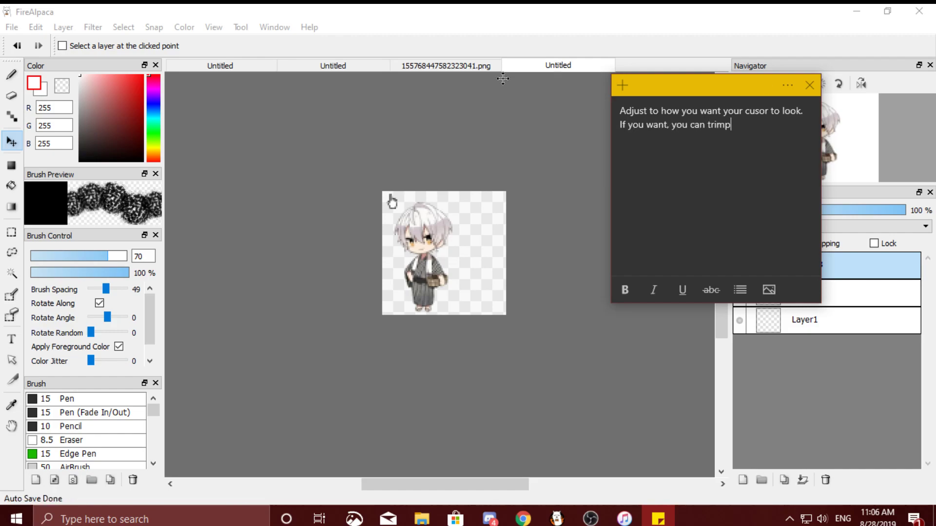
key(BackSpace)
text(the extra space, but it's not rea)
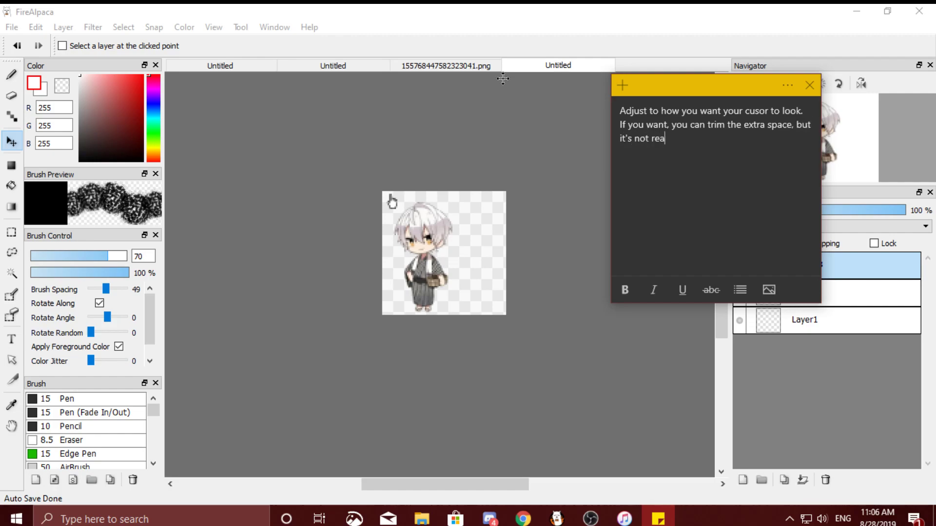
text(quired)
click(503, 78)
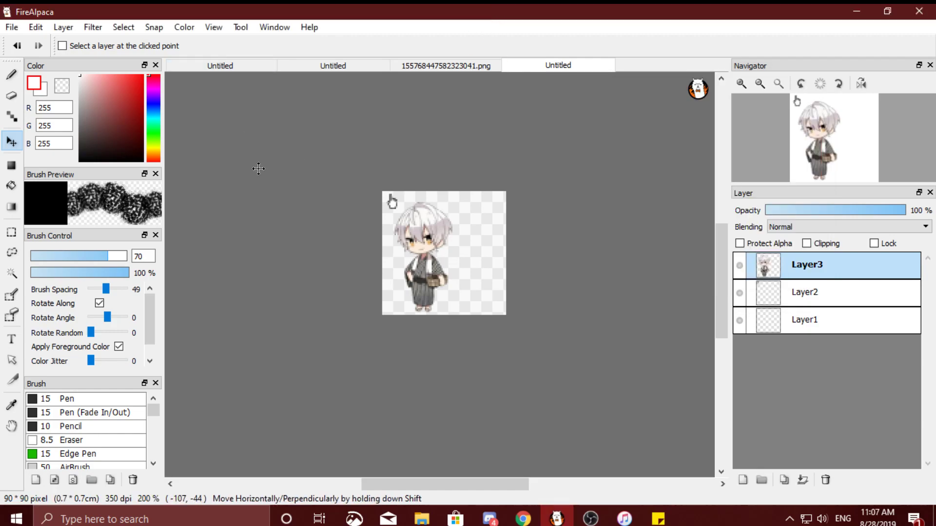
Step: Crop the cursor image to a rectangular selection of about 57 x 90 pixels around the hand and character, removing the empty space beside them
click(12, 207)
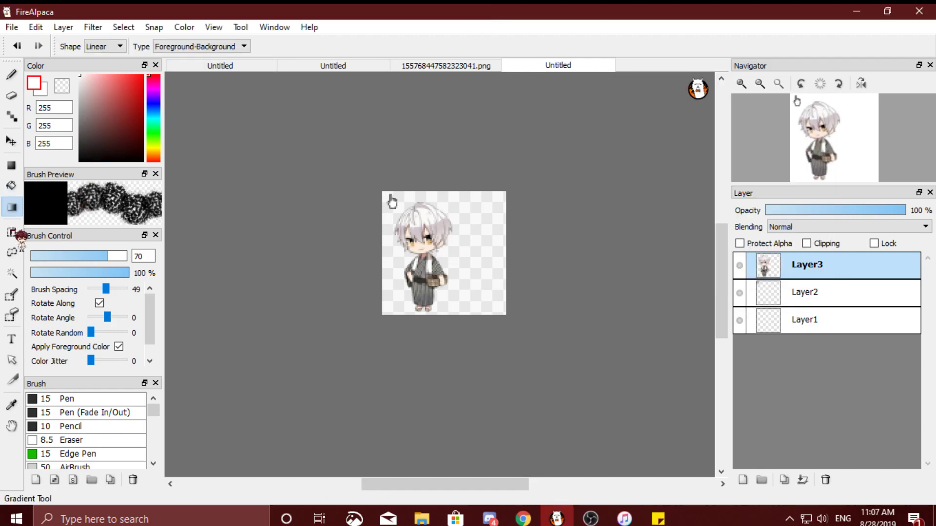
click(11, 232)
drag(371, 188, 466, 316)
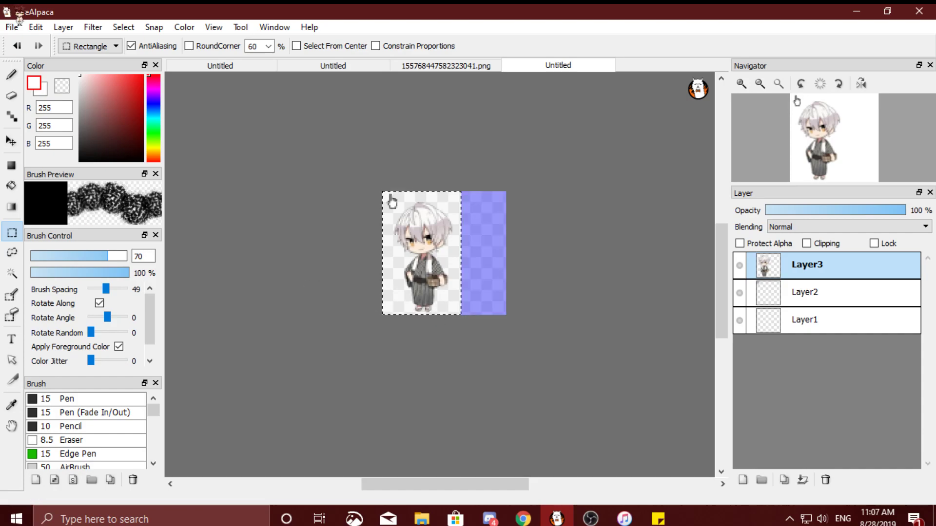
click(43, 29)
click(63, 131)
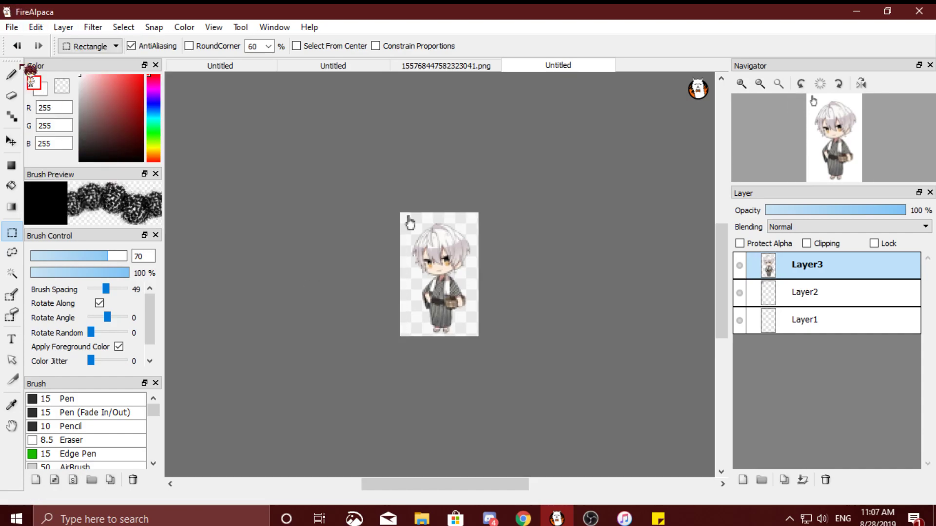
Step: Save the image as a PNG named "a mitsuhide cursor" in the "chibis and cursors" folder, accepting that layers are not kept
click(15, 27)
click(75, 129)
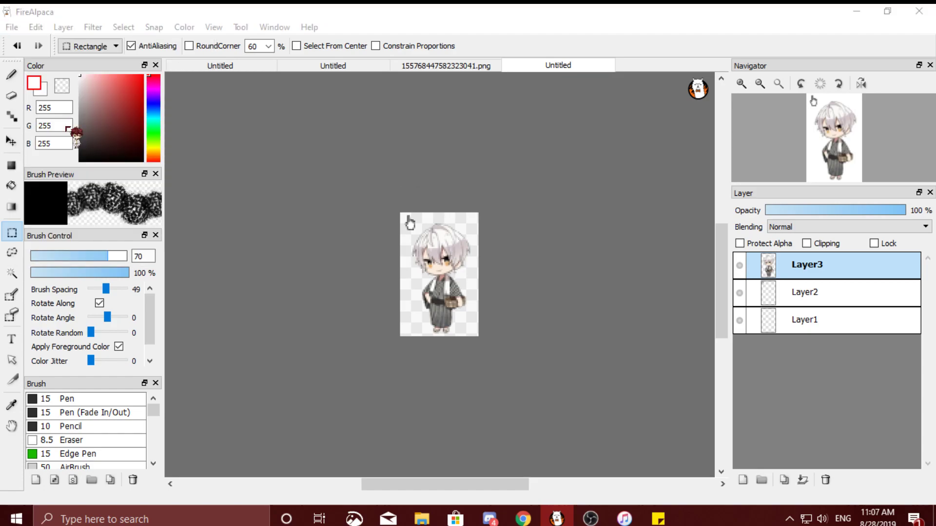
text(a mitsuhide cursor)
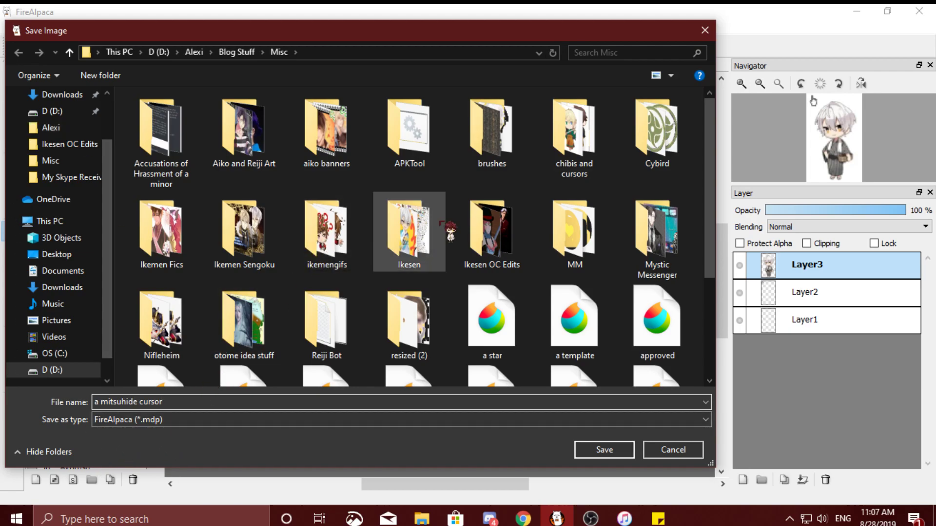
click(579, 137)
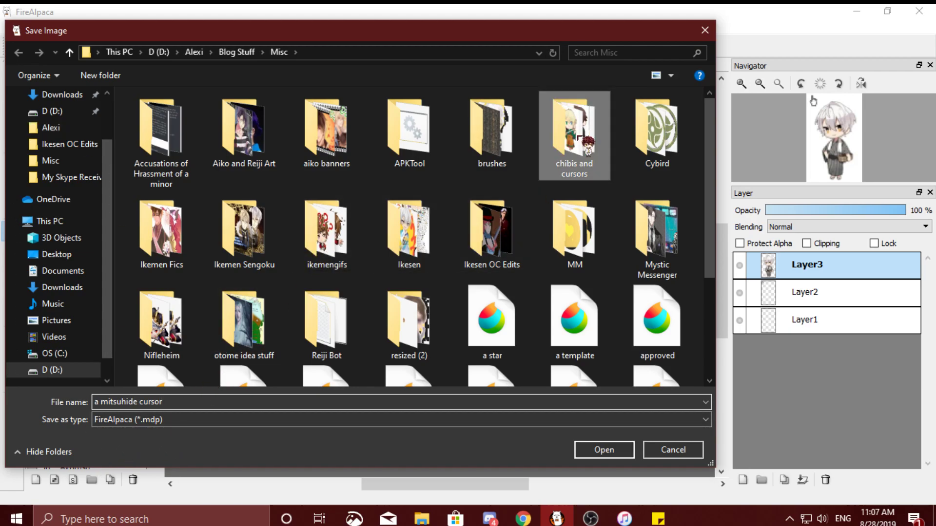
double_click(578, 137)
click(128, 421)
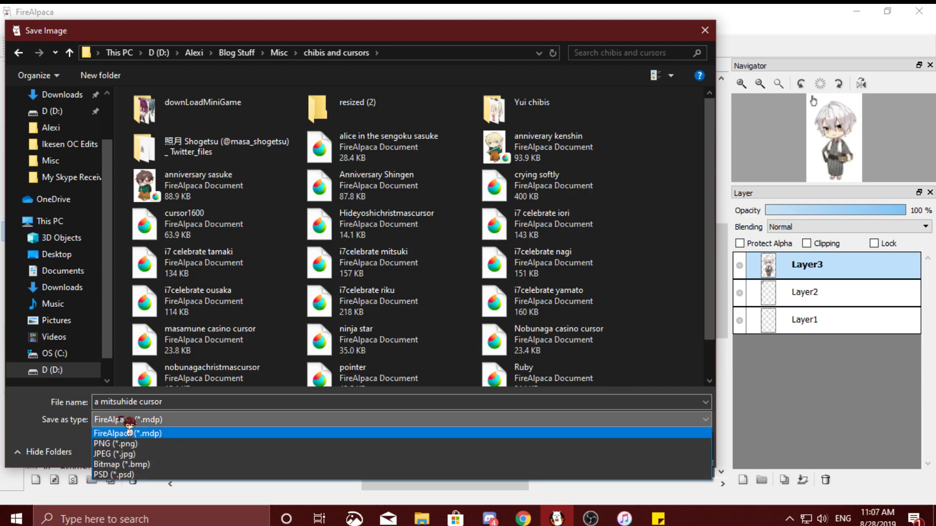
click(126, 444)
click(605, 449)
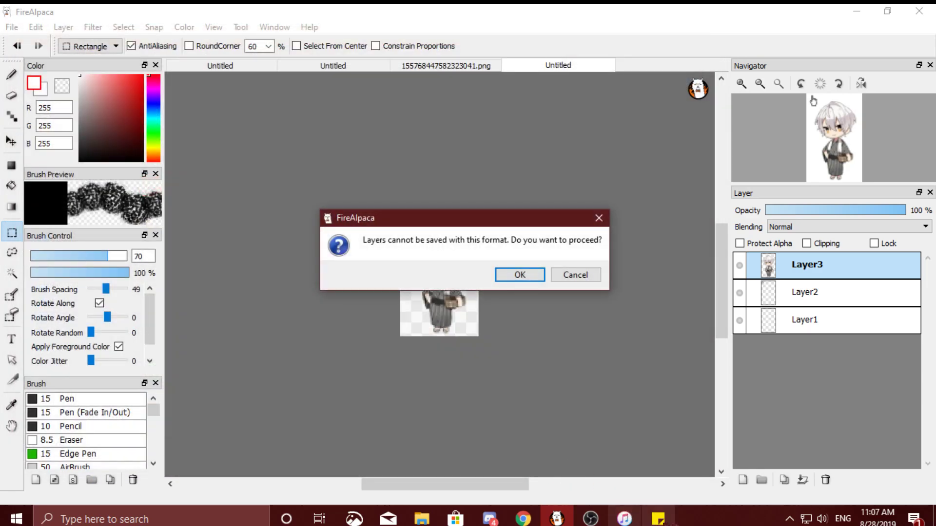
click(520, 275)
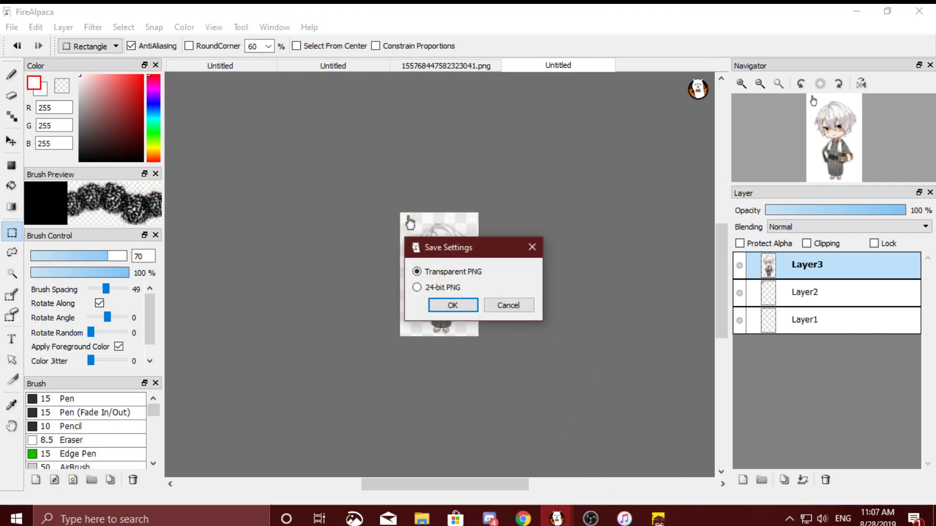
Step: Replace the note's text with advice to save as a transparent png so the image remains a render, and finish saving with Transparent PNG
click(658, 518)
key(ctrl+a)
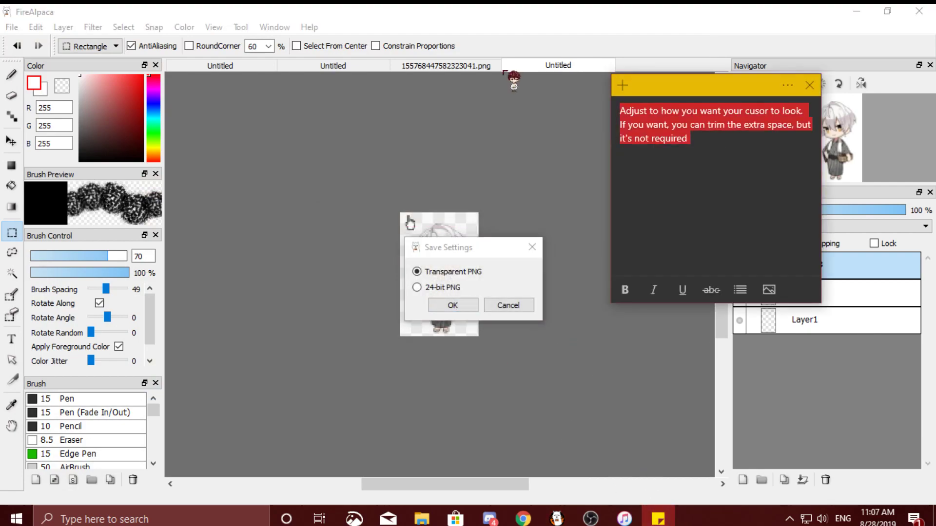
text(Save your ima)
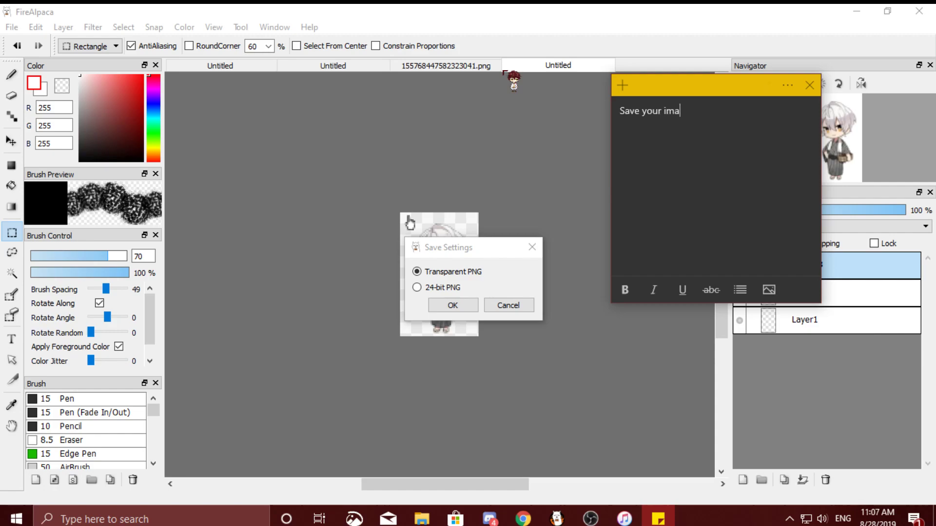
text(ge as a)
text( tansparent png)
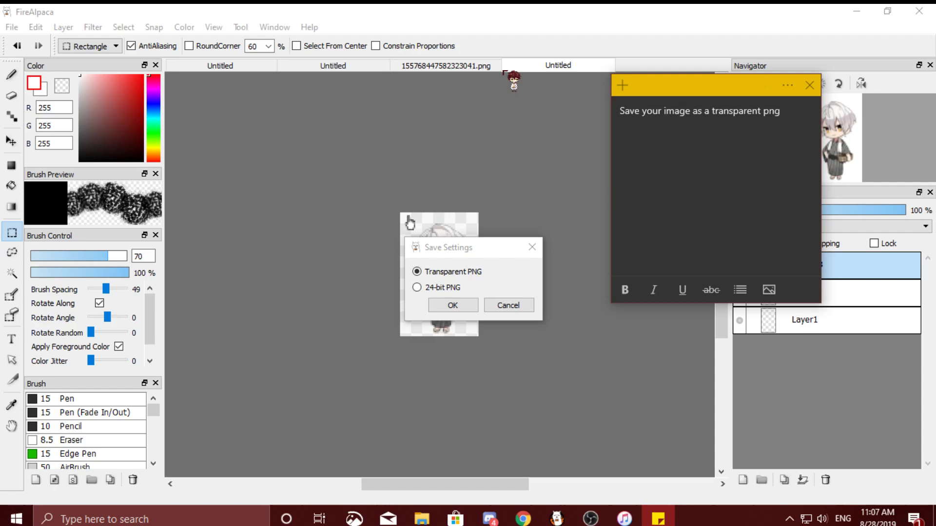
text( so that your image remain)
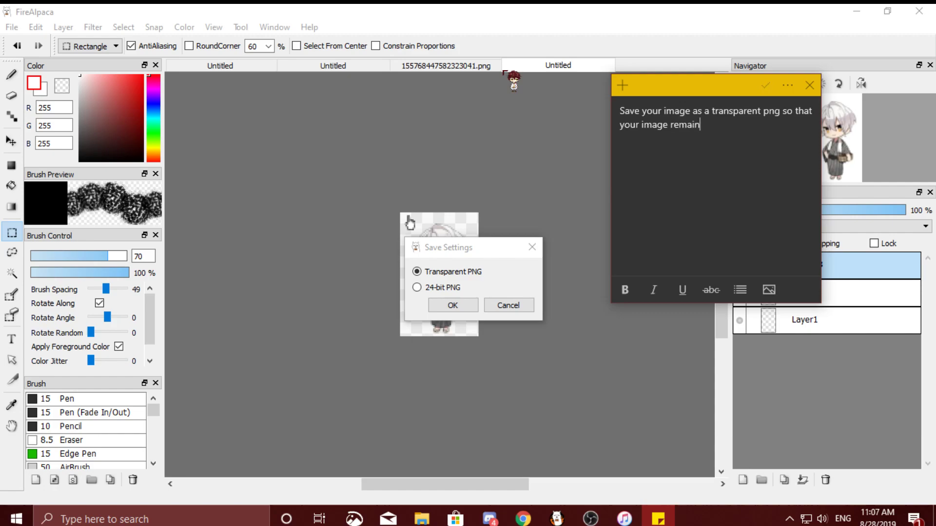
text(s a render ar)
key(BackSpace)
key(BackSpace)
text(and you'gv)
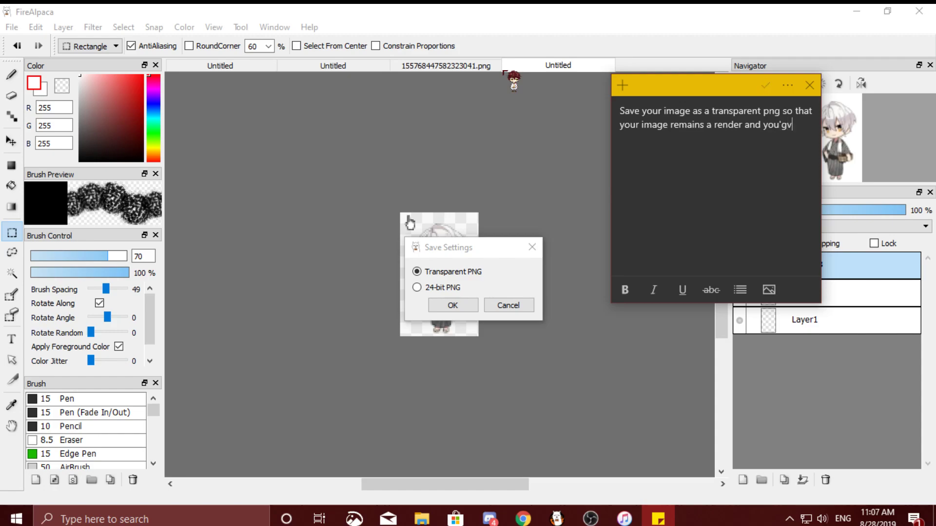
key(BackSpace)
key(BackSpace)
text(ve got your image)
click(447, 305)
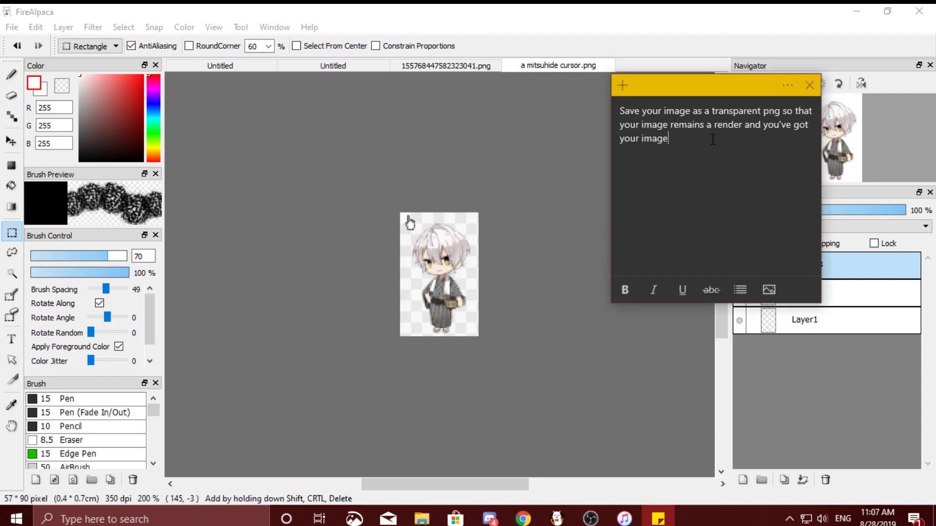
Step: Add a note paragraph about putting the file on a host site of choice, such as imgur, and getting a tumblr cursor code
key(Return)
key(Return)
text(Just slap this little file on a)
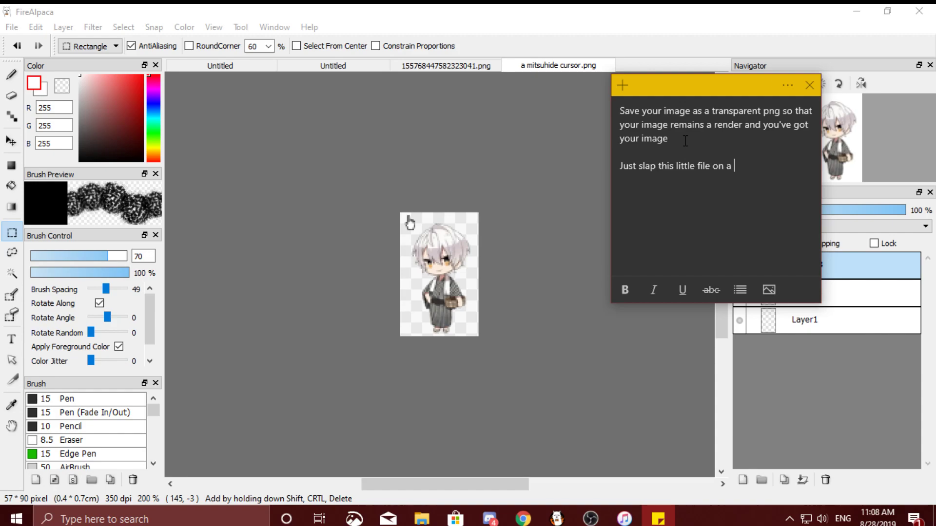
key(BackSpace)
key(BackSpace)
text(the host site of your choice (I use imgur for my images) and snag yourself a tumblr cusror code )
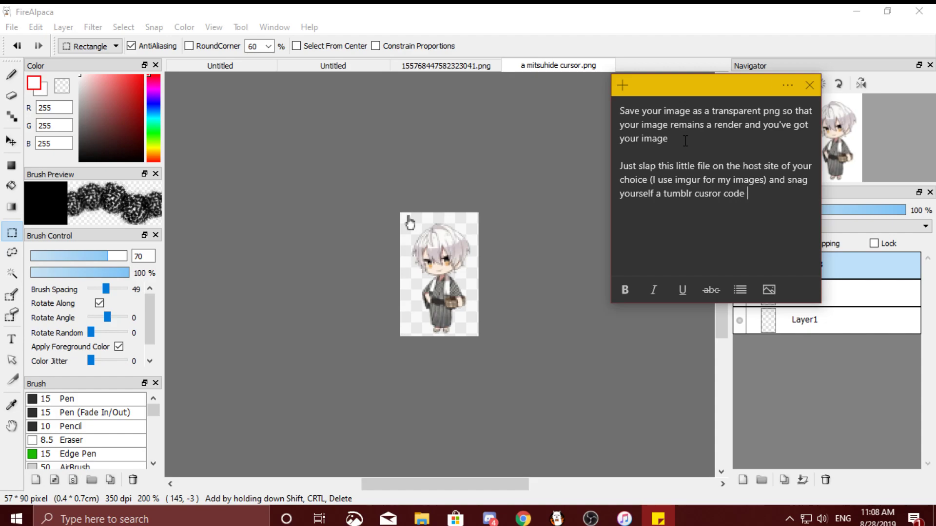
Step: Continue the note by saying this gives a unique and beautiful new tumblr cursor, or one for anywhere a cursor can be coded in
text(and there you have)
text( it...yo)
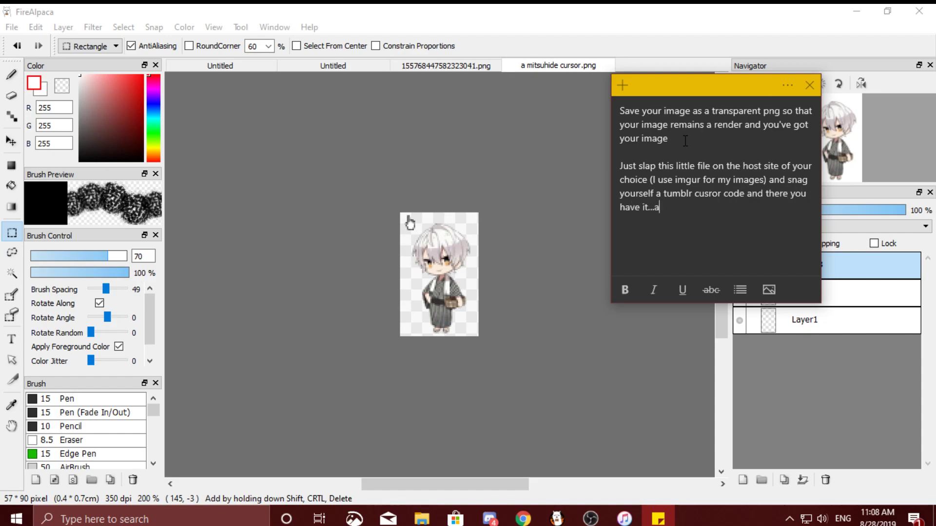
text(u're own unique and beautiful new n)
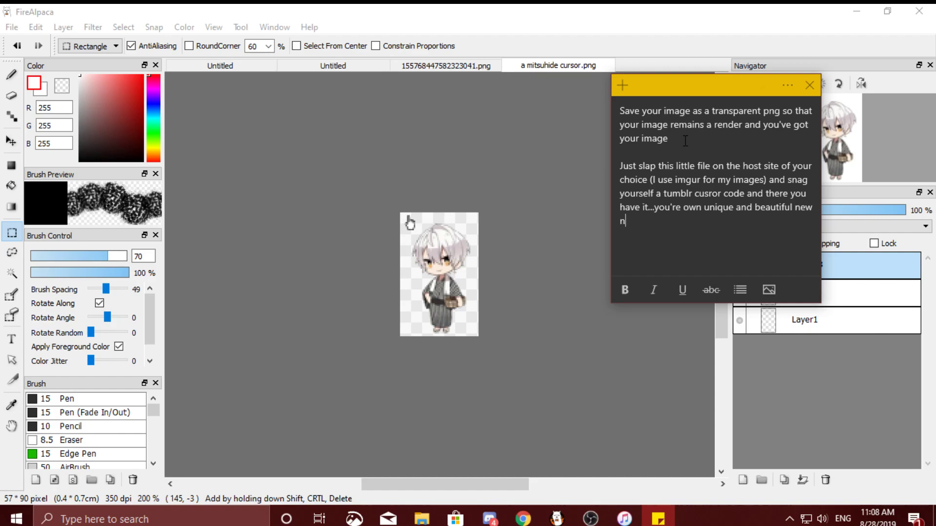
key(BackSpace)
text(tumblr cursor.  Or anywhere you)
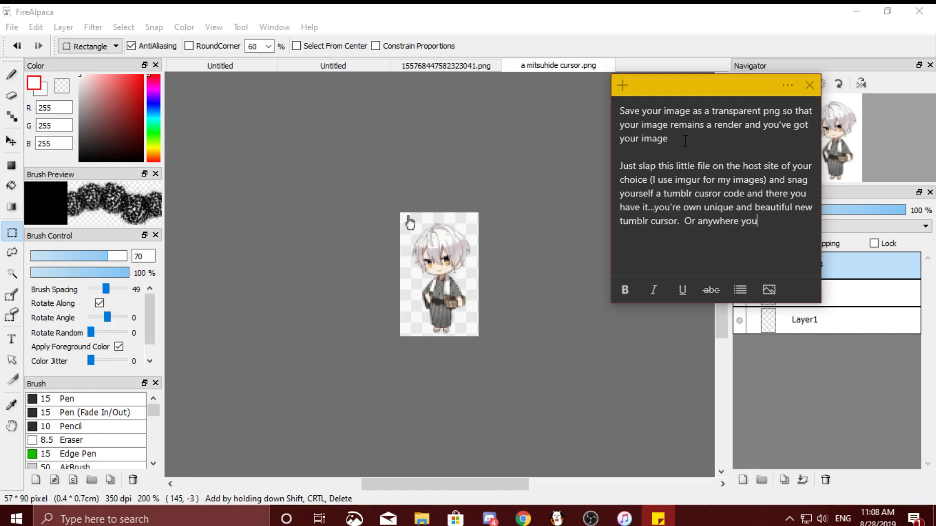
text( can code in a cursor.)
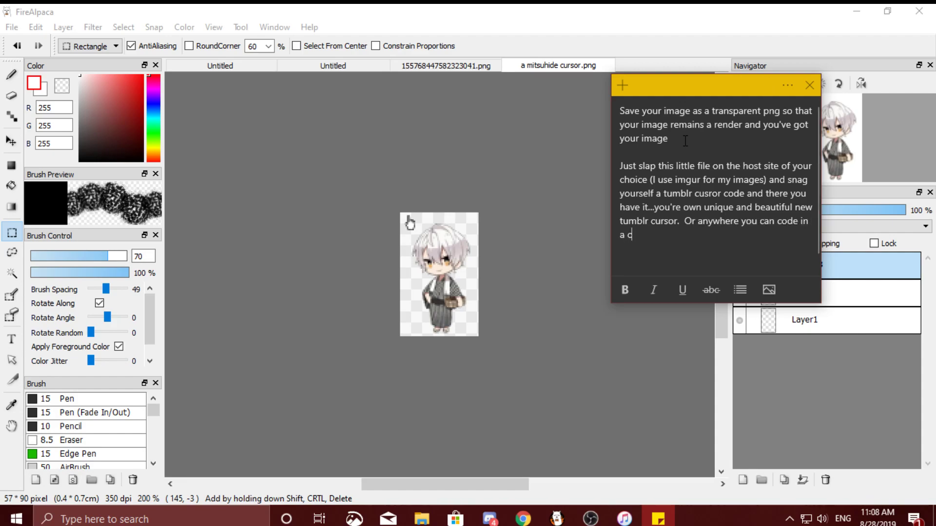
Step: Add a closing note paragraph: "I hope you enjoyed this cursor tutorial. As much as I and SNSD don't want to."
key(Return)
key(Return)
text(I hope you enjoyed this cursor. )
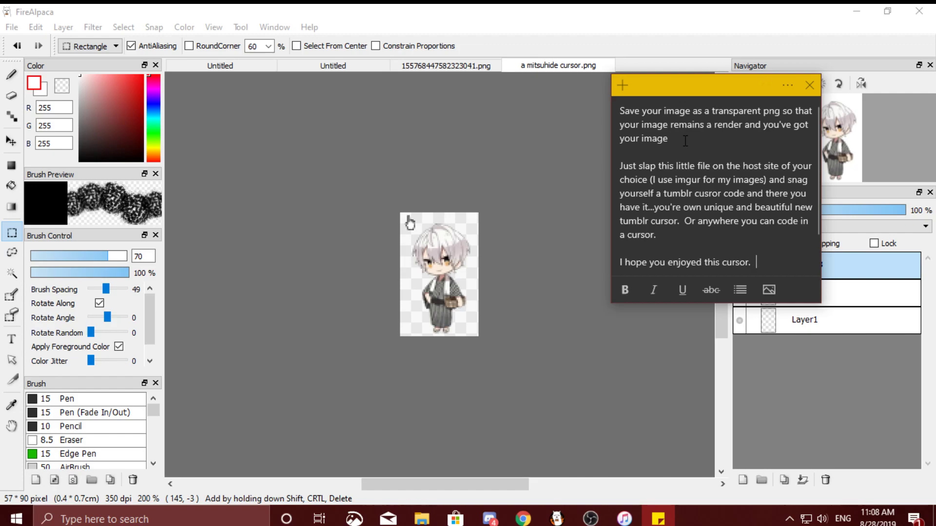
key(BackSpace)
key(BackSpace)
text( tutorial.  As much )
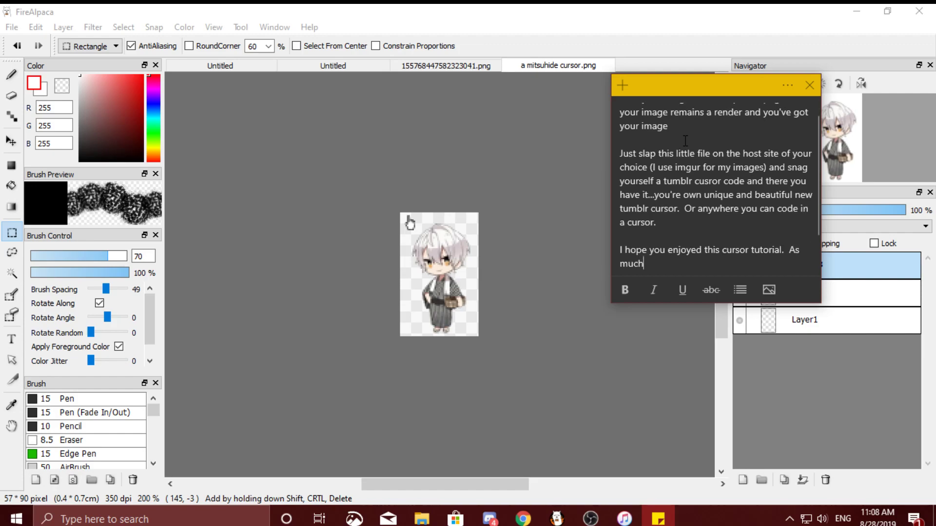
text(as I and)
text( SND don't want to.)
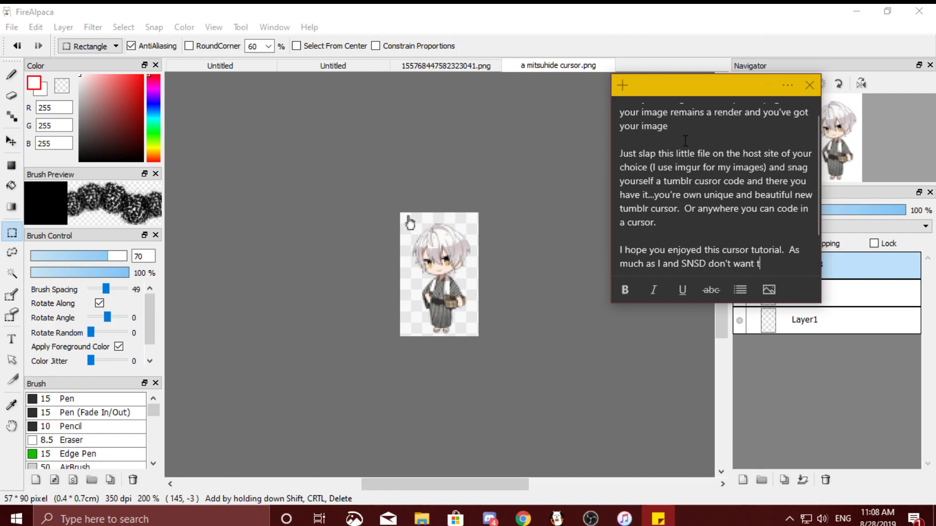
Step: Finish the note by saying goodbye, hoping readers had fun and cursors pop up on their pages, ending with "Have a great day. -waves-"
text(..we gotta say good bye.  Hope you had fun and I h)
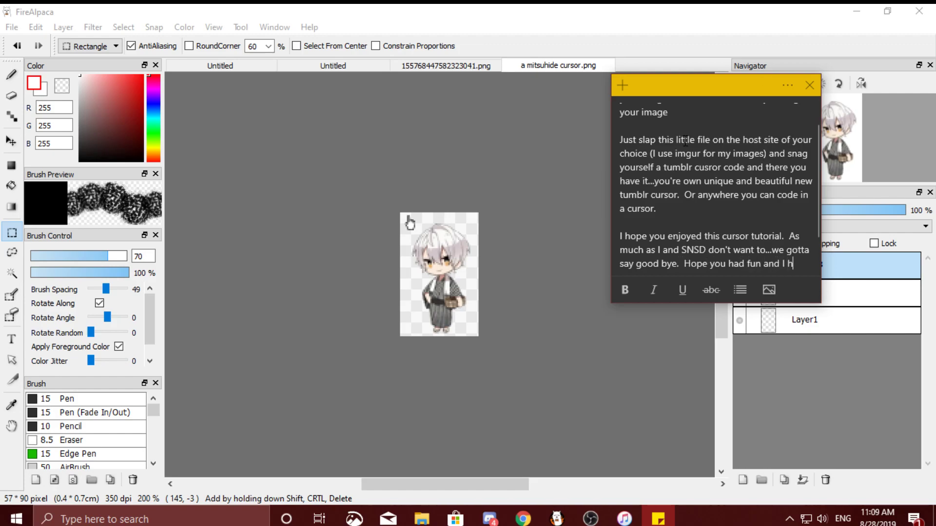
text(ope to see some cur)
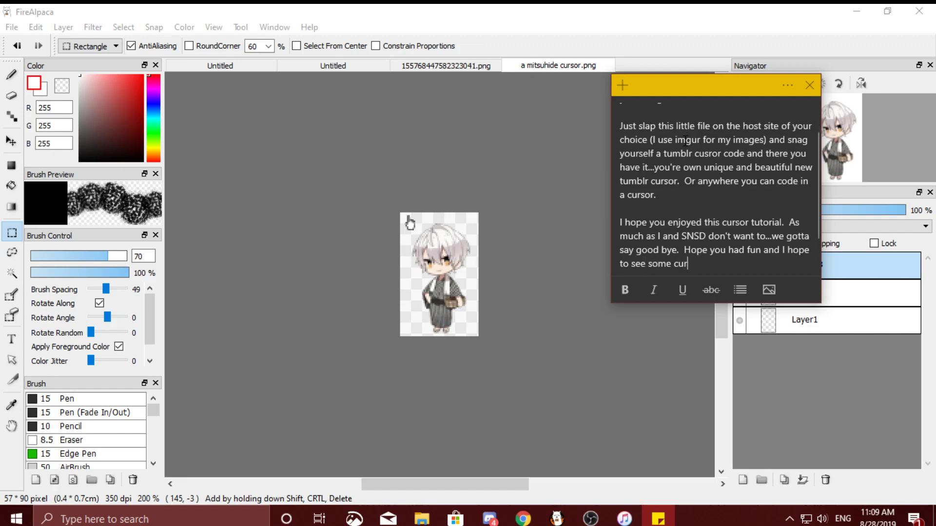
text(sors popping up on your pages.)
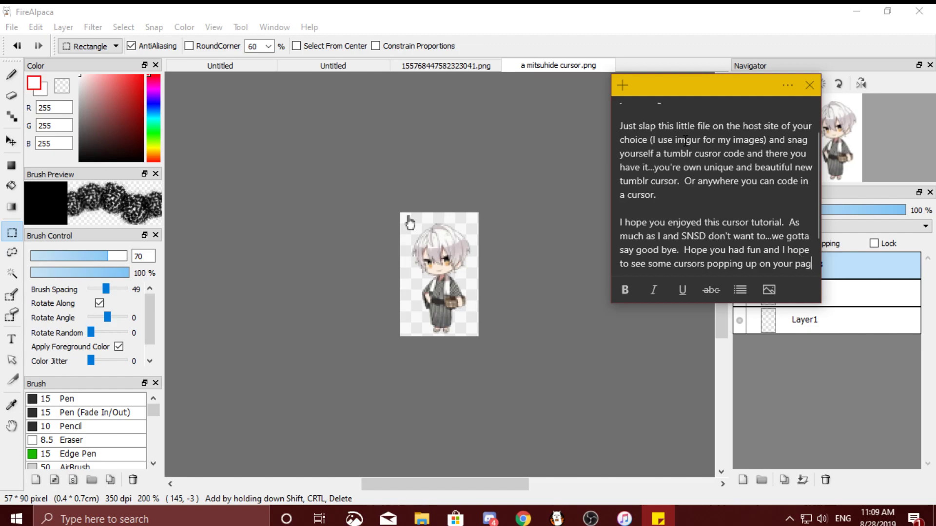
text(Have a great day.)
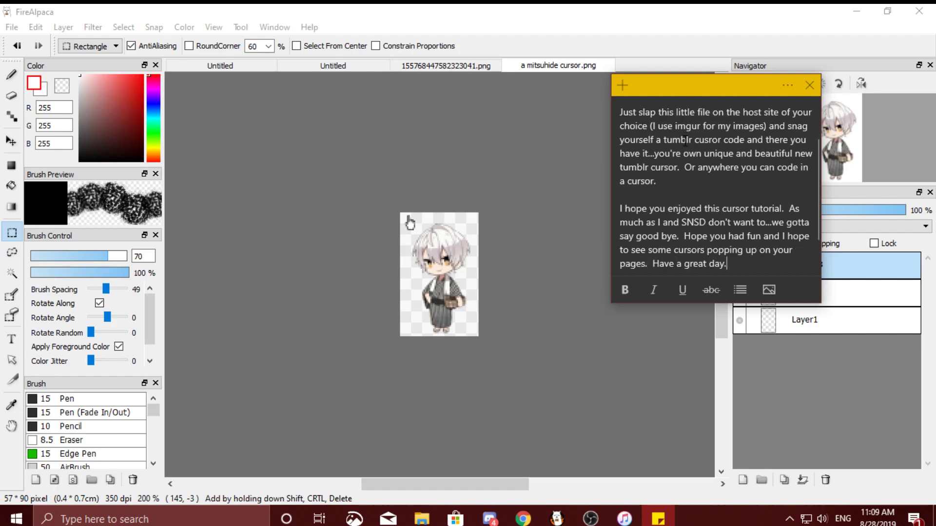
text( -waves-)
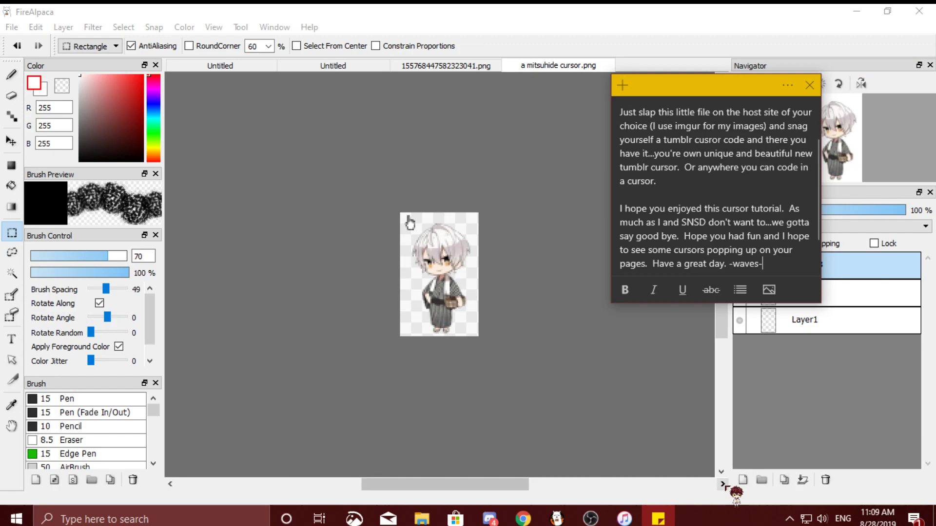
Step: Switch to iTunes and pause the song Mr. Taxi that is playing
click(624, 519)
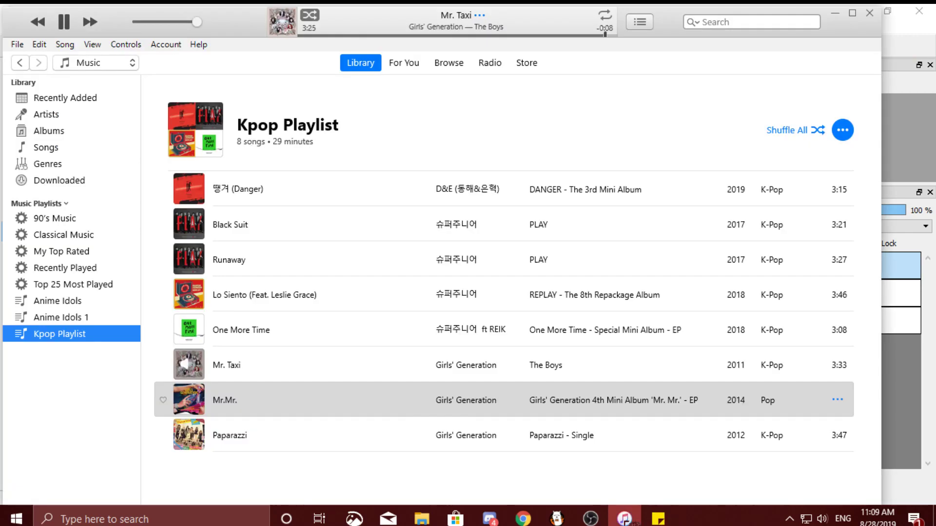
click(65, 22)
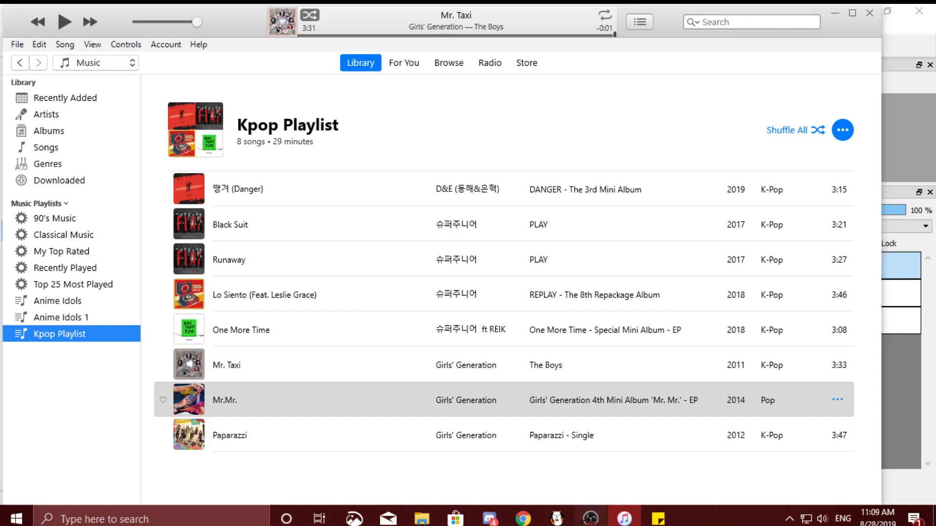